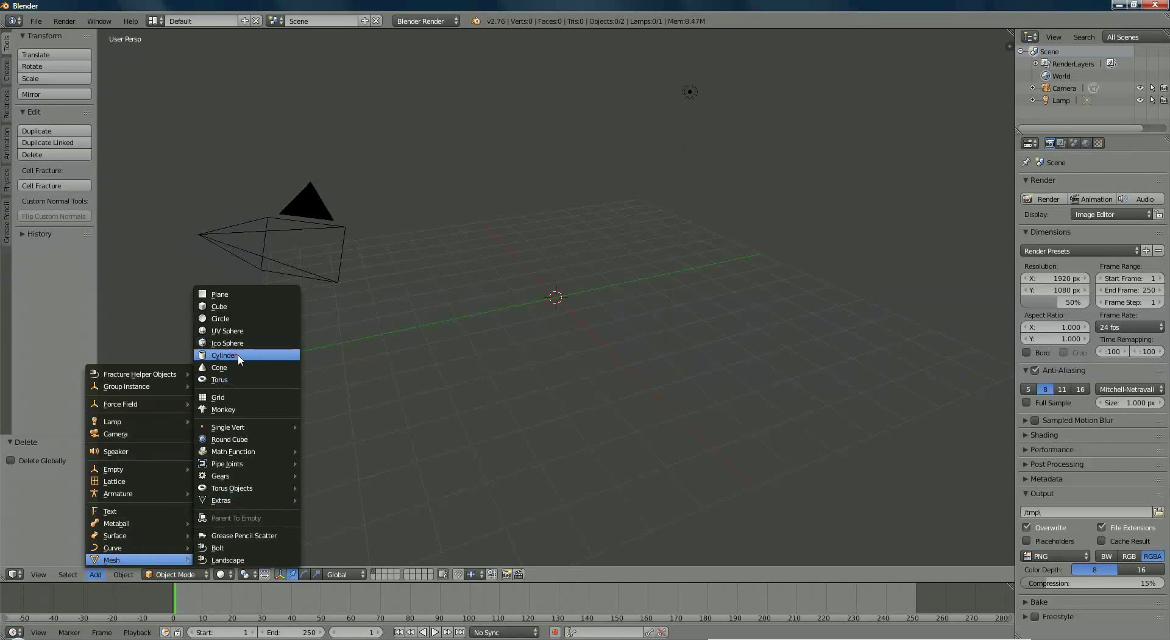
Add a cylinder, offset about 1.2 units along Y and rotated 90° about the global Y axis
click(237, 355)
drag(593, 294, 633, 284)
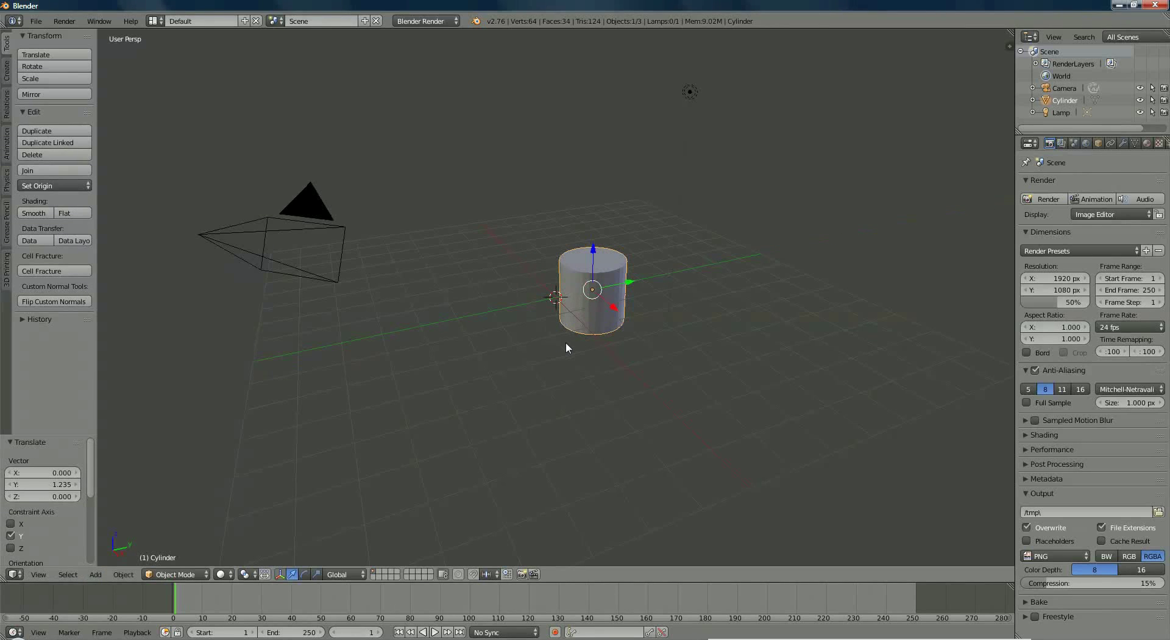
text(ry)
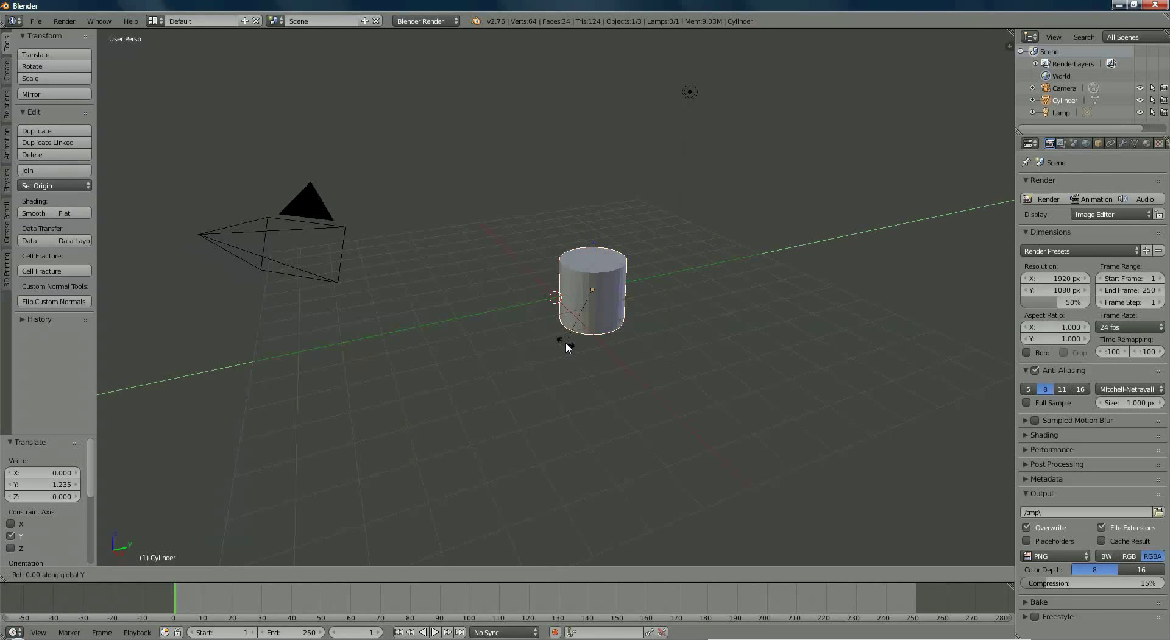
text(90)
key(Return)
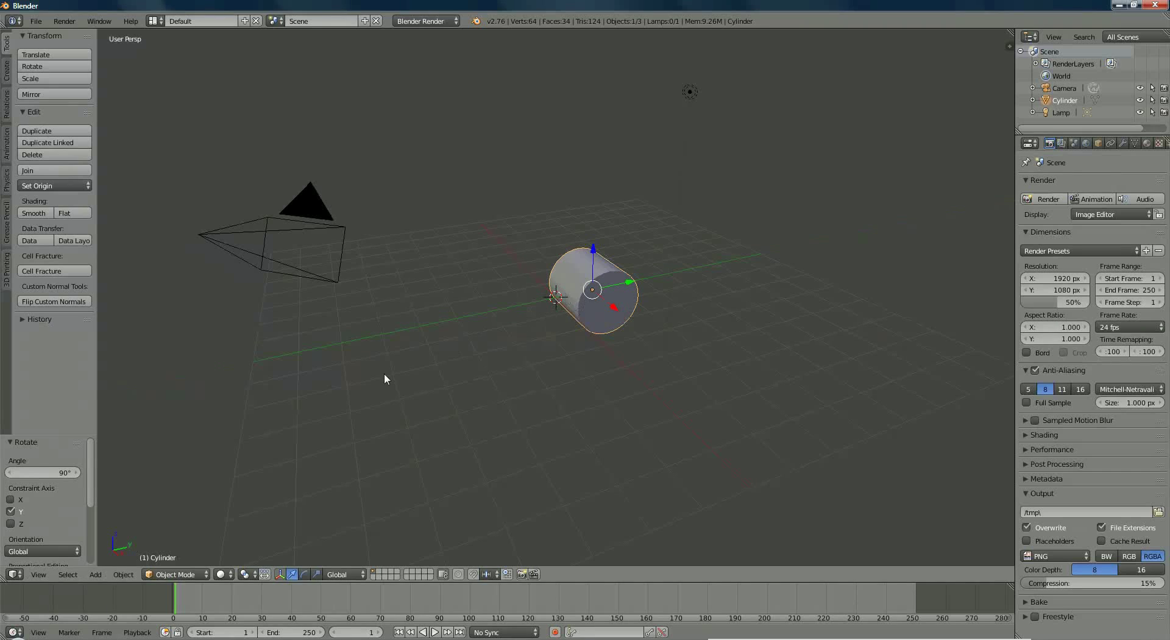
Add a mesh circle with a radius of 0.1 at the 3D cursor
click(96, 575)
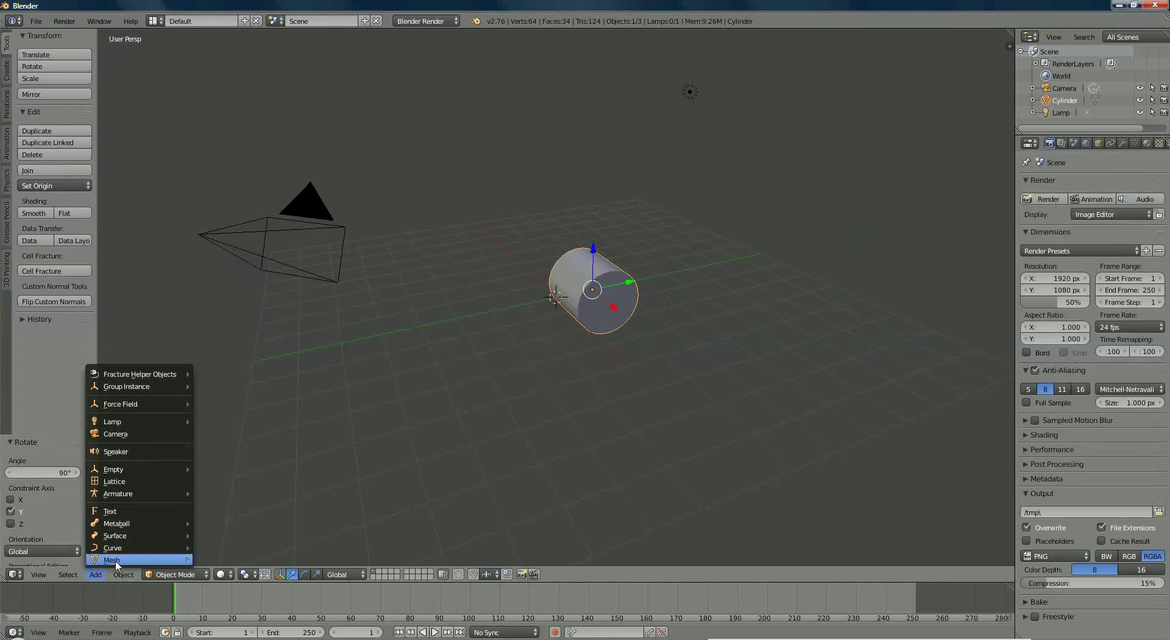
mouse_move(116, 560)
click(235, 318)
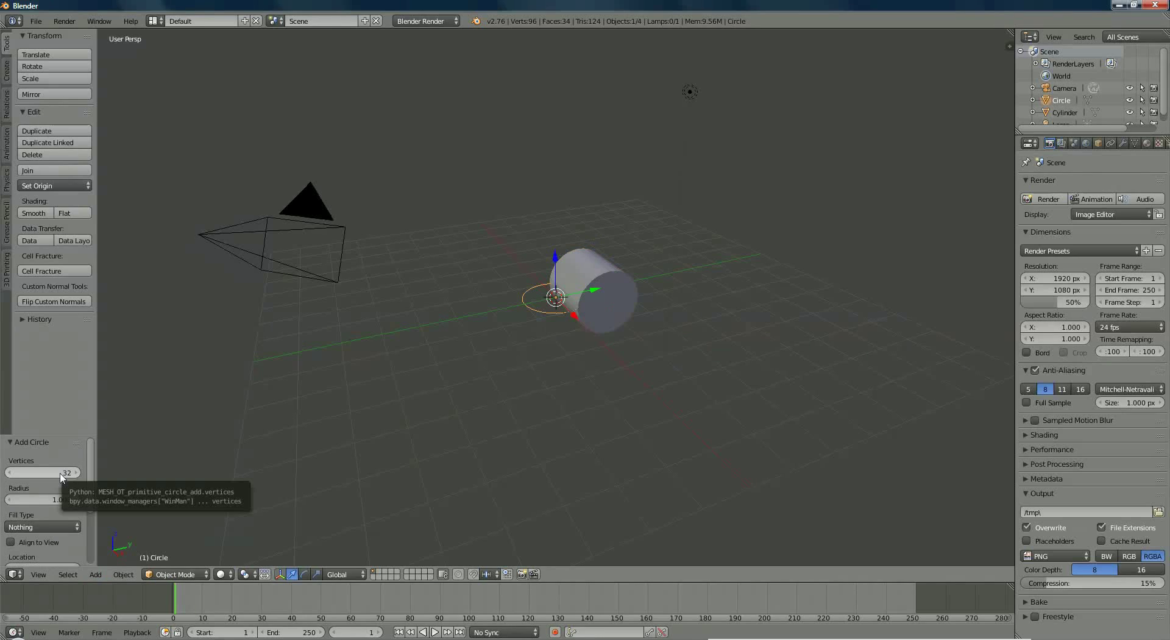
click(53, 499)
key(BackSpace)
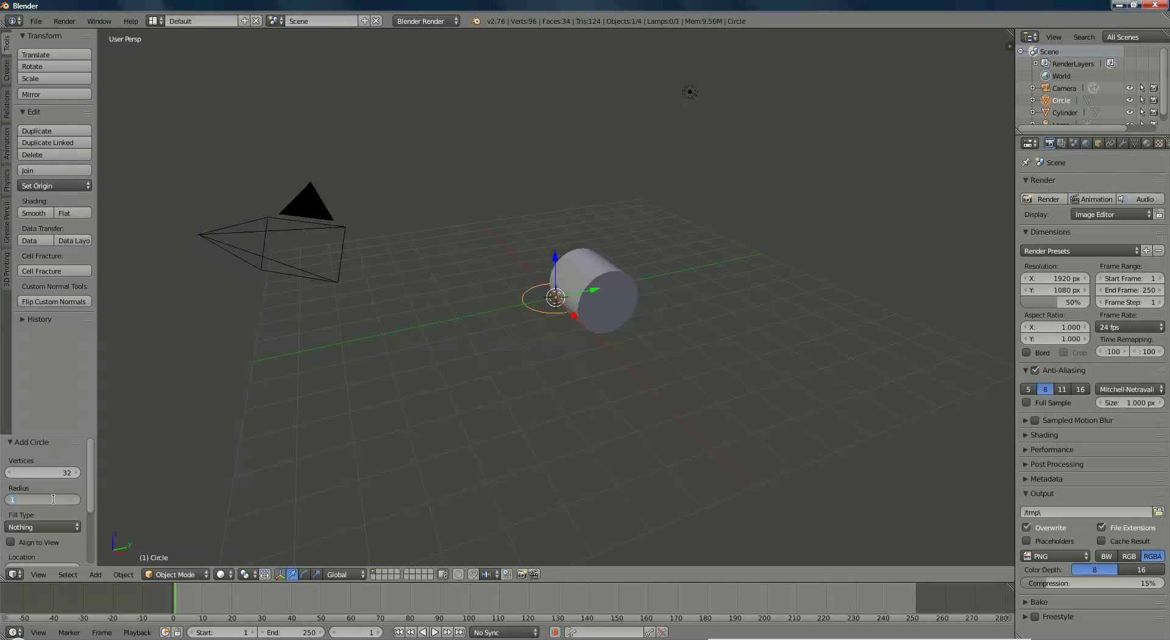
text(.1)
key(Return)
Move the cylinder about 0.3 units farther from the circle along the Y axis
scroll(557, 322, up, 5)
right_click(667, 295)
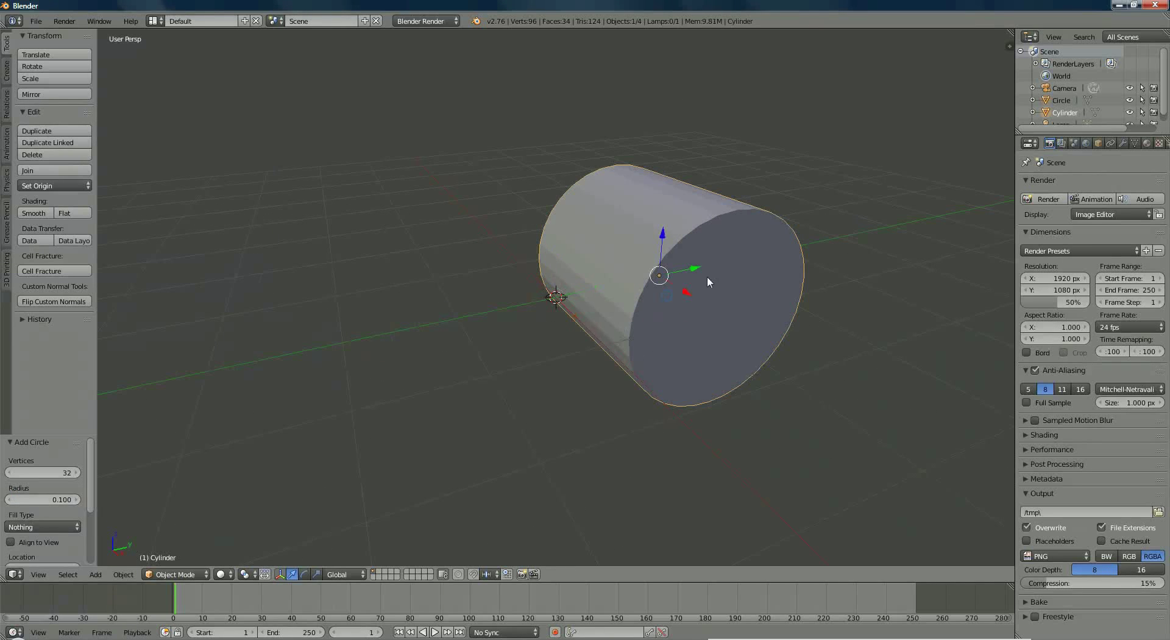
drag(704, 262, 718, 257)
In Edit Mode on the small circle, add a Screw modifier with the Cylinder as its axis object
scroll(582, 354, up, 5)
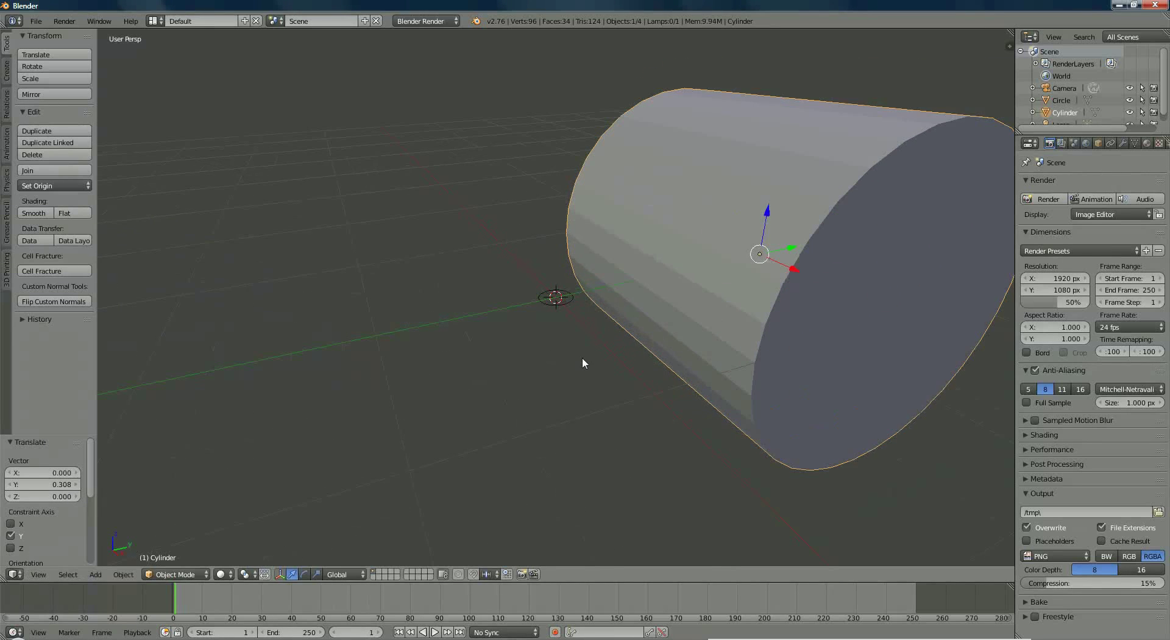
right_click(551, 302)
click(174, 574)
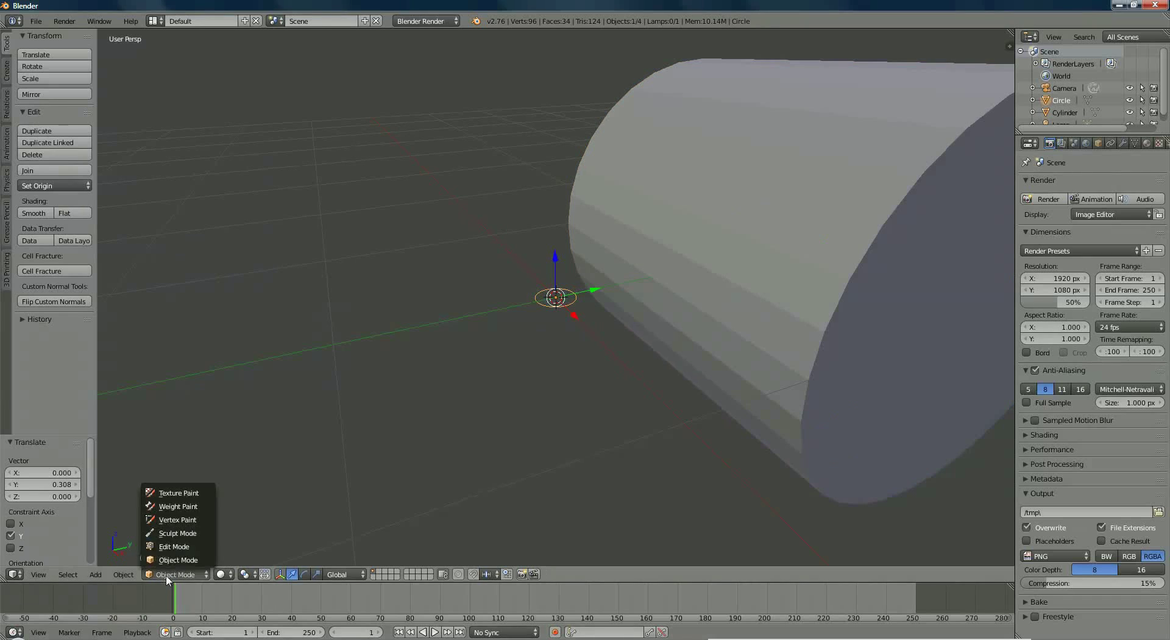
click(162, 545)
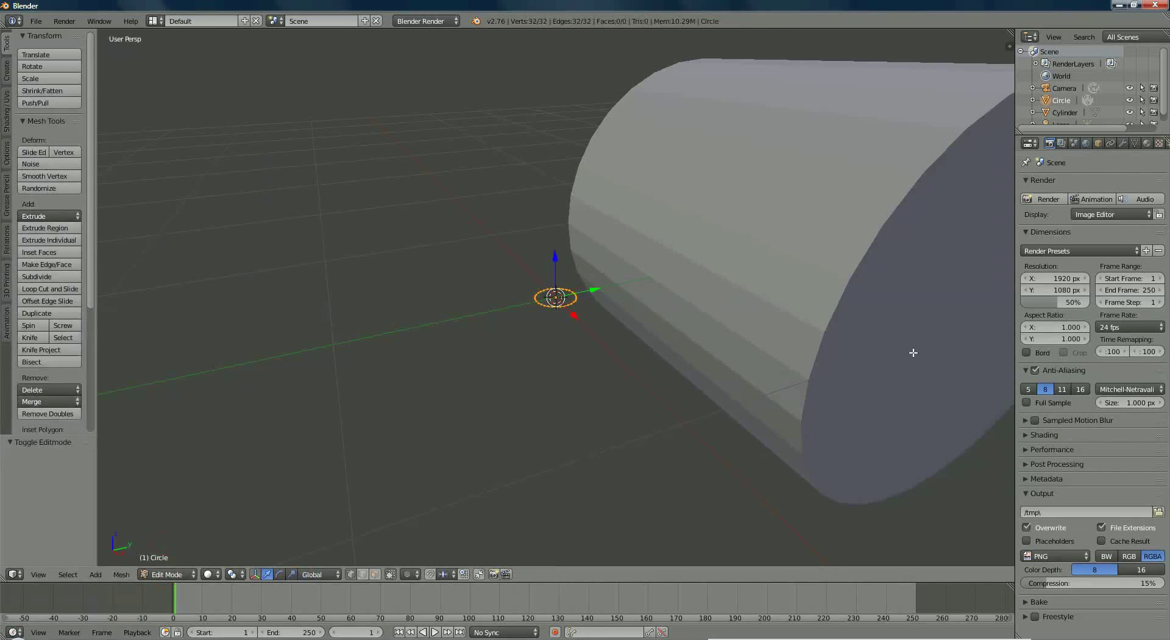
click(1123, 144)
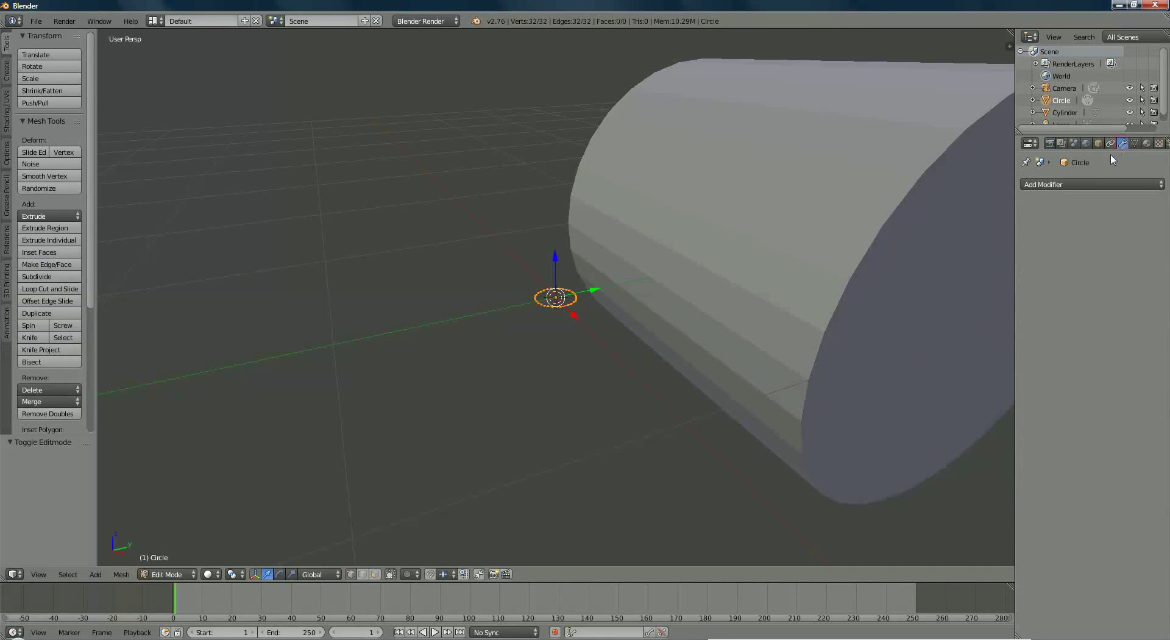
click(1091, 183)
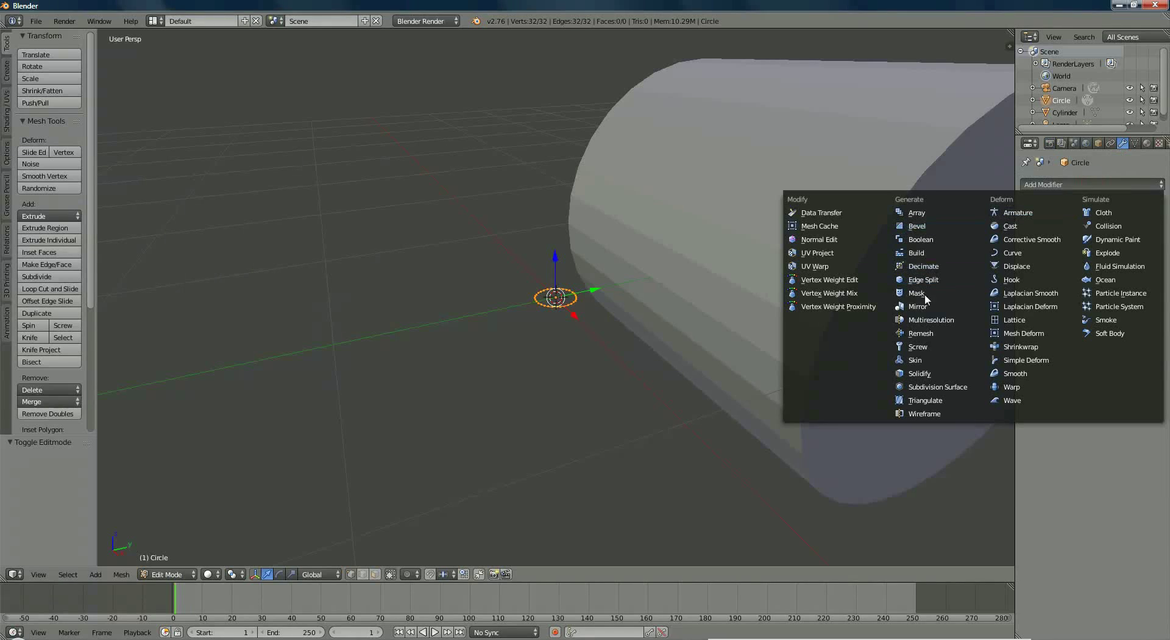
click(937, 350)
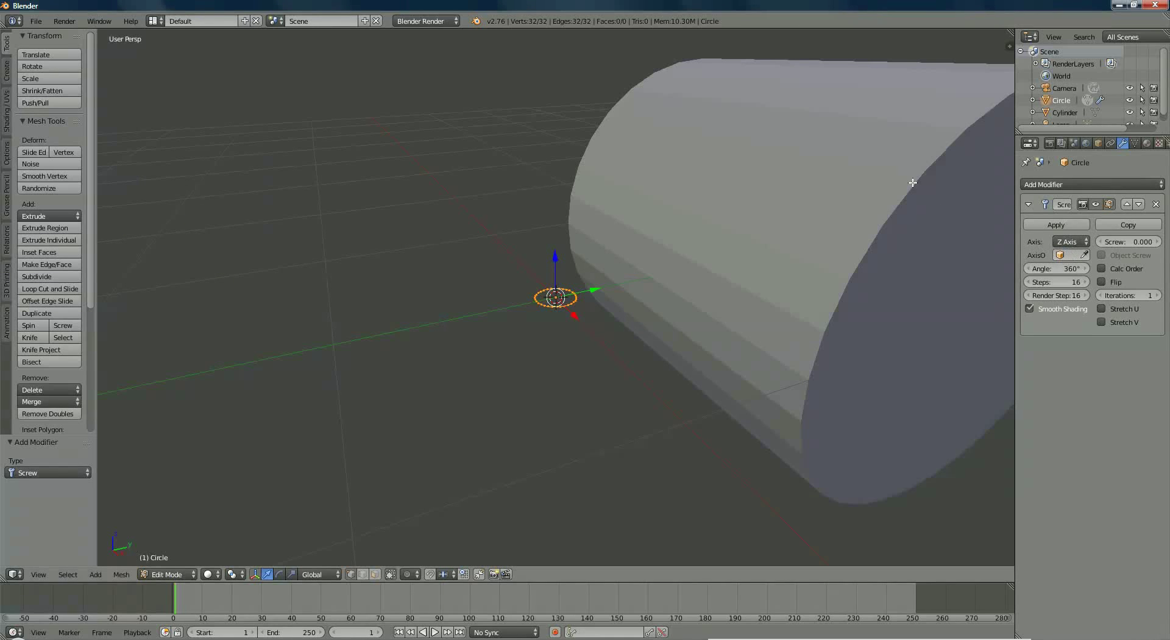
click(1066, 254)
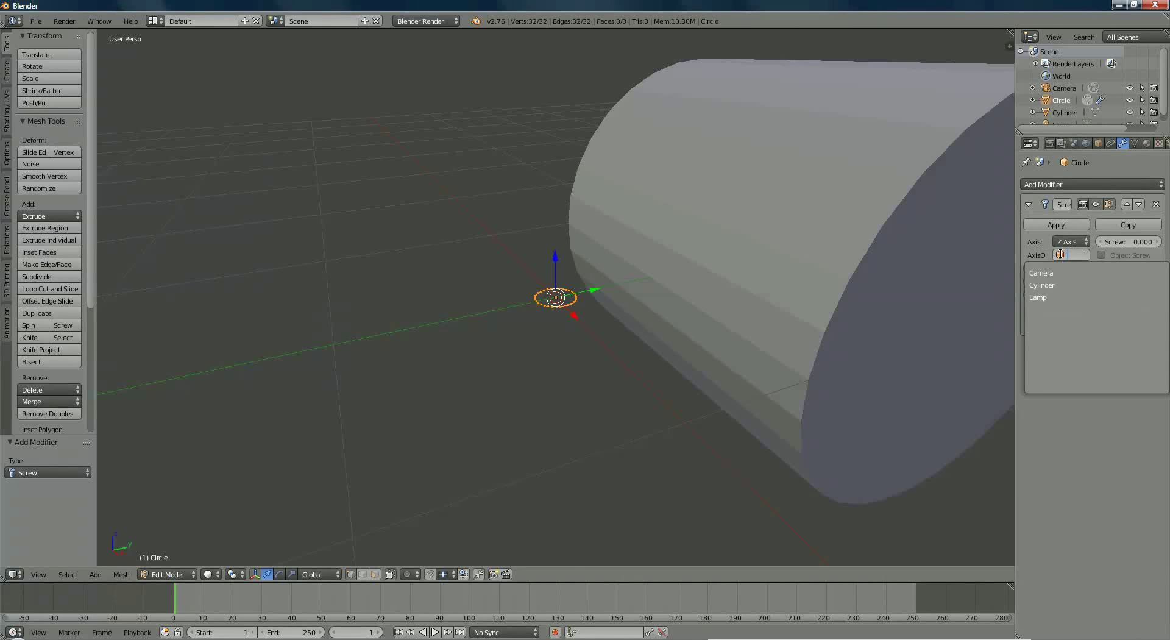
click(1045, 285)
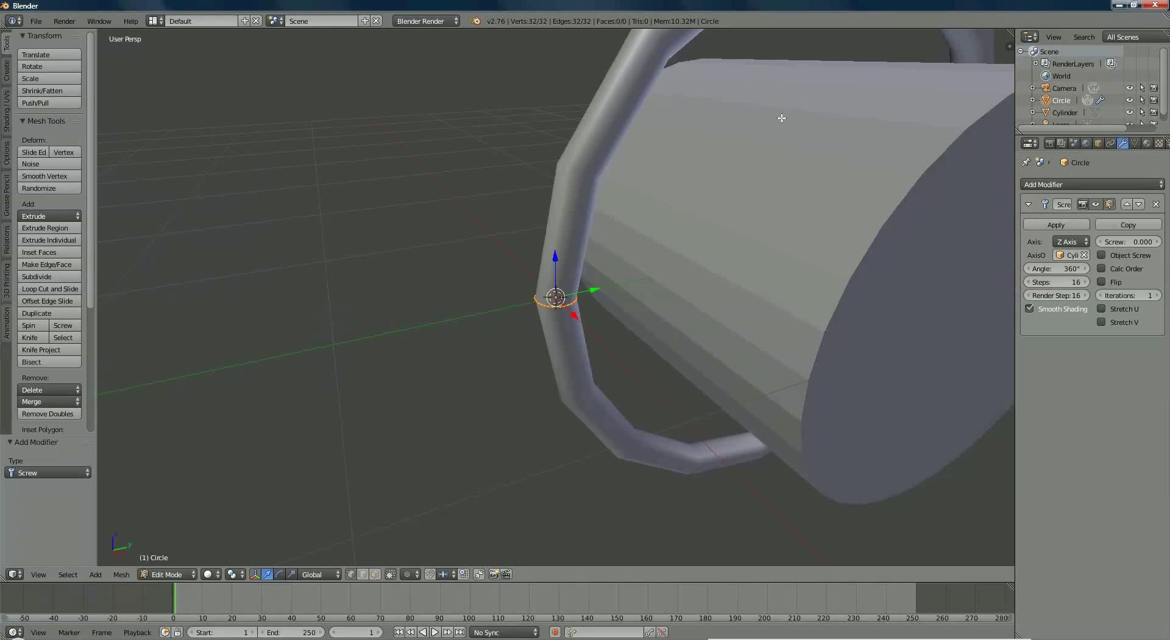
Set the Screw modifier's angle to 180°
click(1058, 269)
text(180)
key(Return)
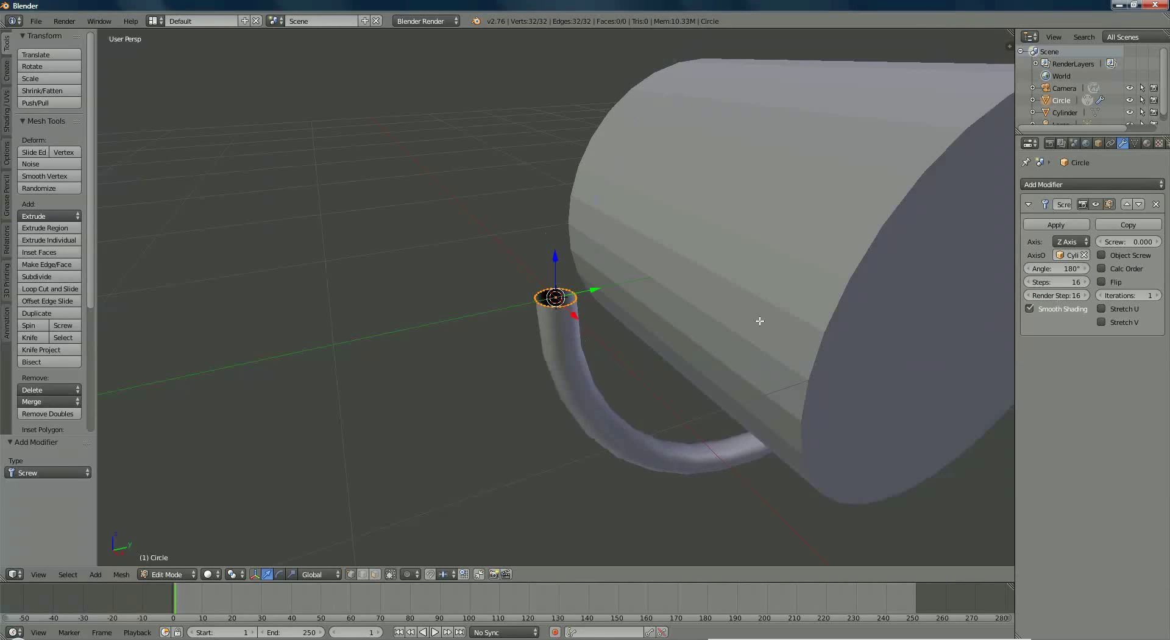
Set both the steps and the render steps of the Screw modifier to 200
scroll(713, 340, down, 4)
middle_drag(713, 340, 678, 271)
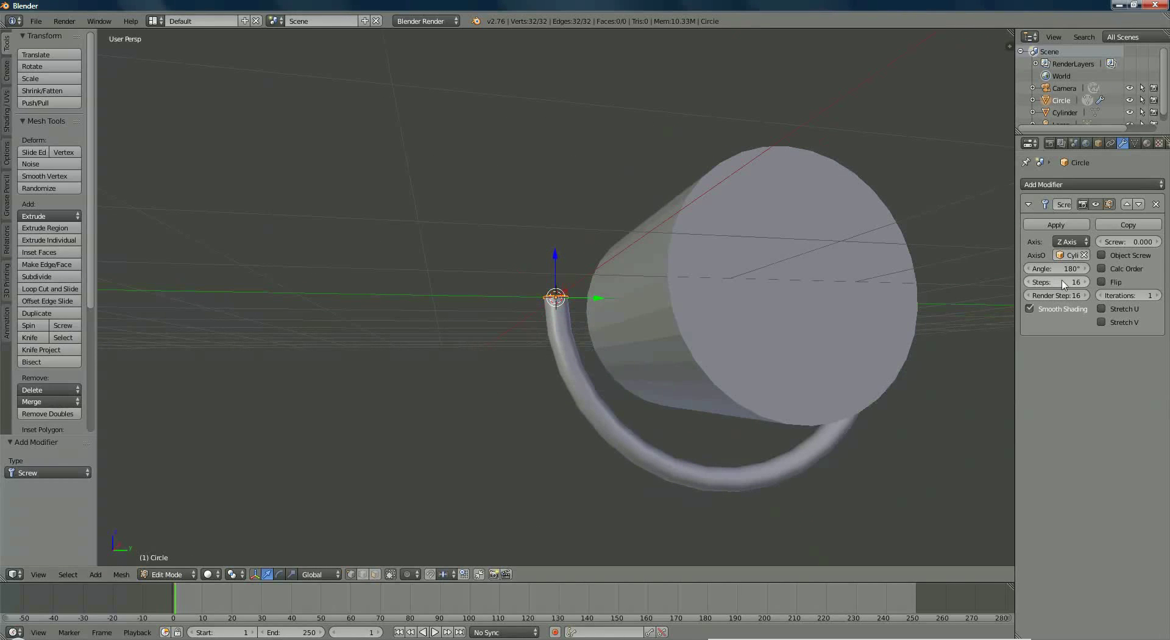
drag(1044, 284, 1119, 282)
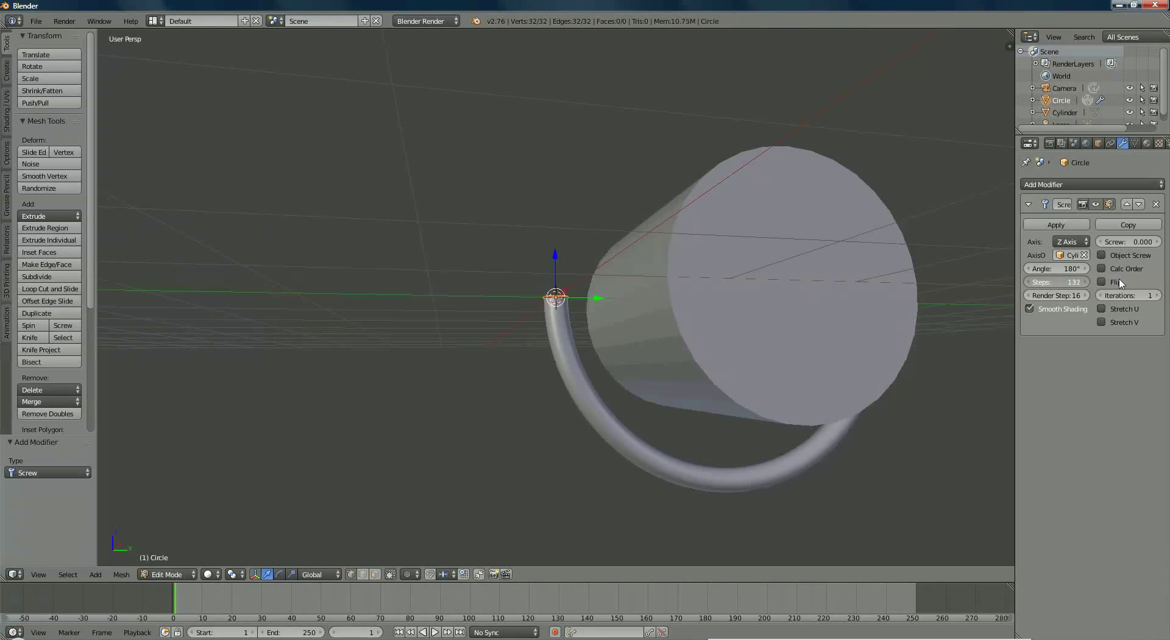
click(1062, 283)
text(200)
key(Return)
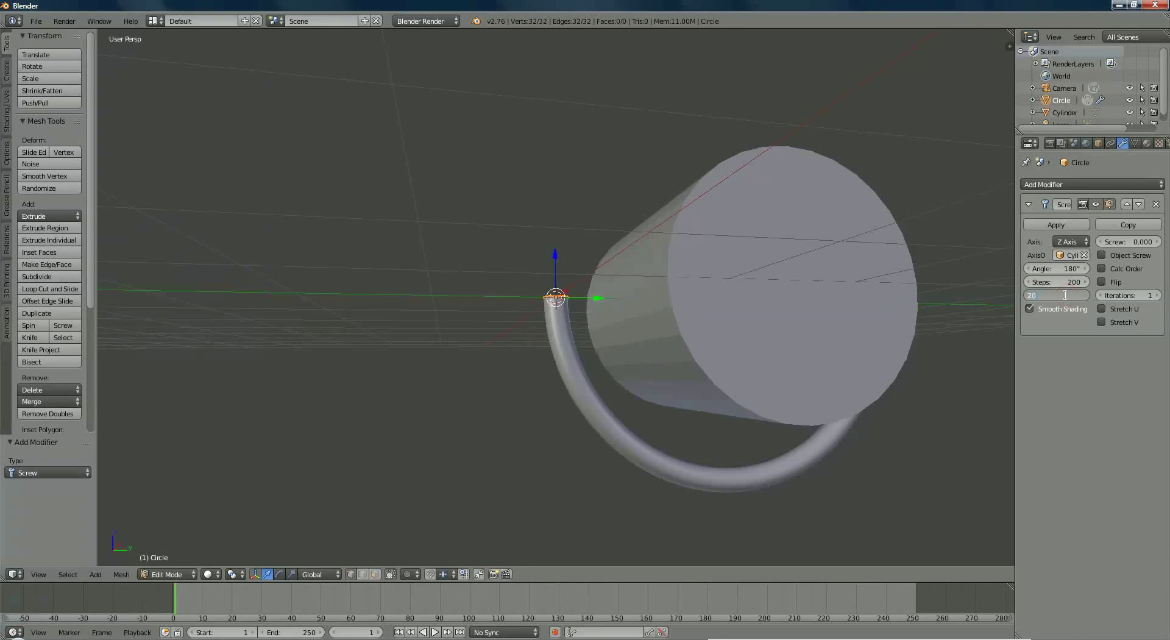
key(Return)
Return to Object Mode and move the cylinder about 0.42 units along negative Y to tighten the bend
middle_drag(650, 348, 841, 355)
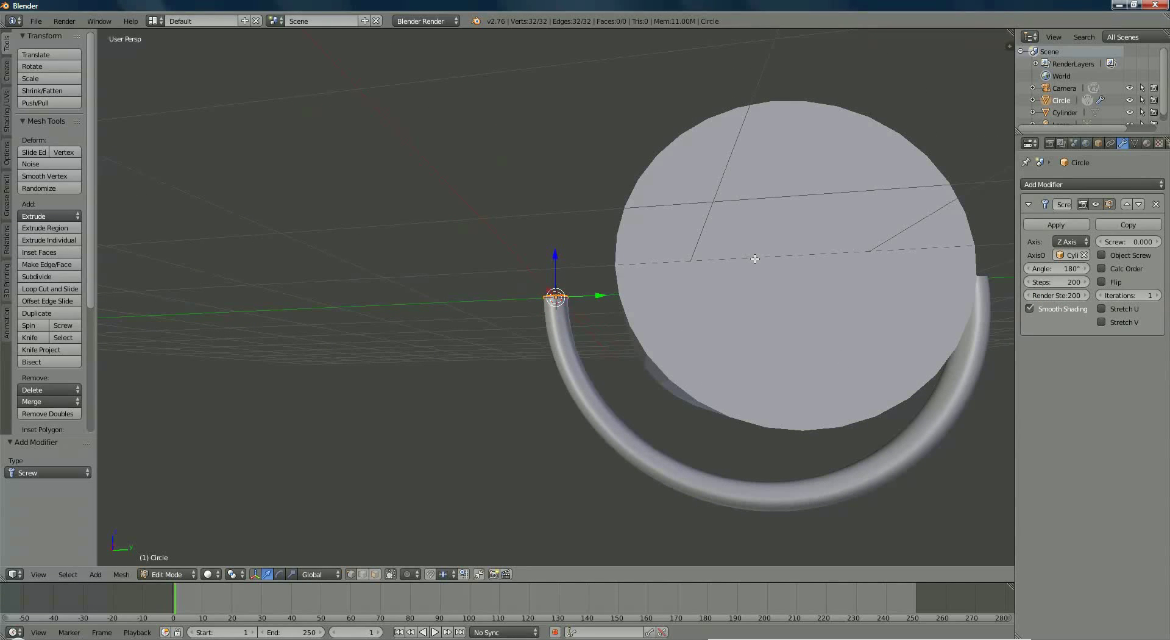
click(166, 574)
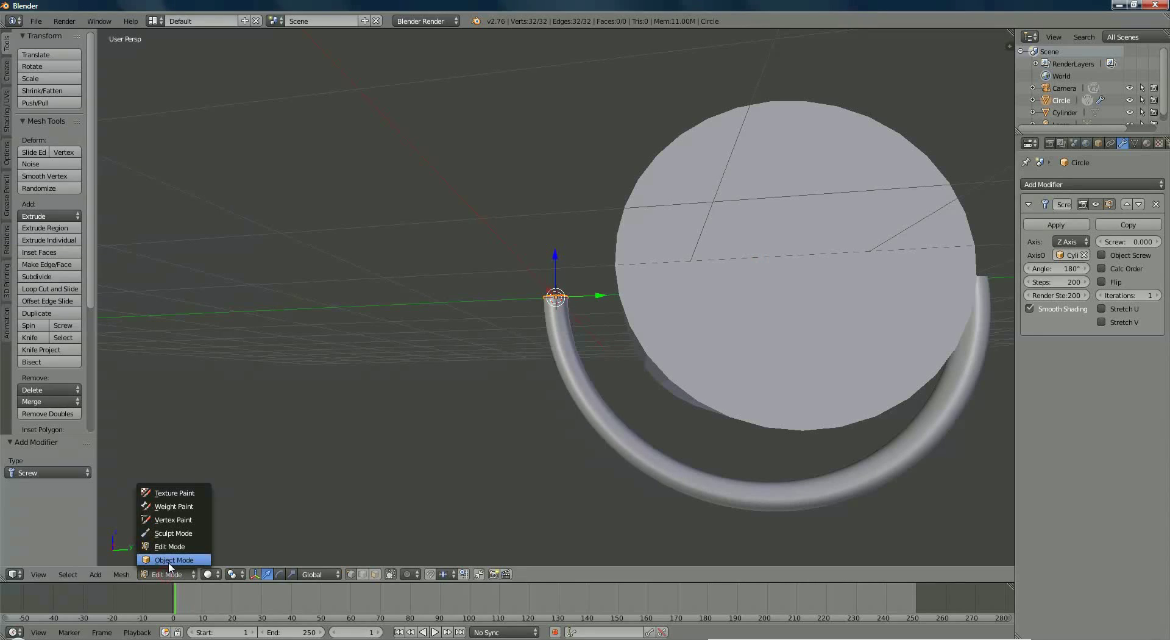
click(171, 562)
right_click(869, 279)
drag(800, 288, 744, 296)
Scale the cylinder down uniformly in two passes until it is a small pivot inside the curved tube
middle_drag(717, 353, 630, 326)
key(s)
mouse_move(608, 342)
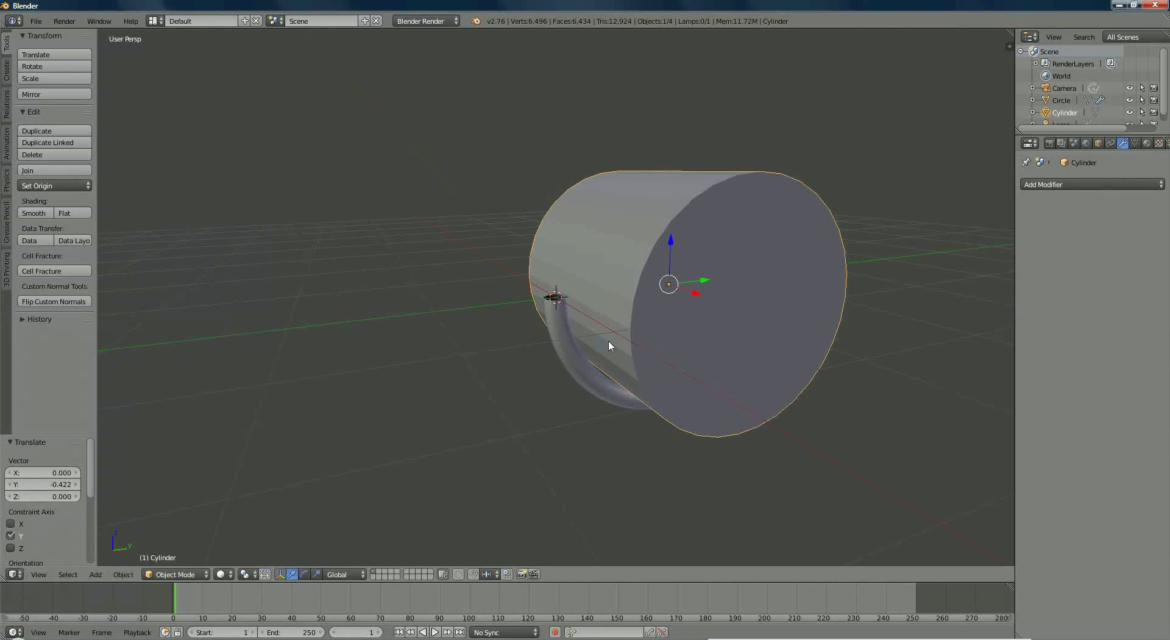
mouse_move(645, 296)
mouse_move(642, 271)
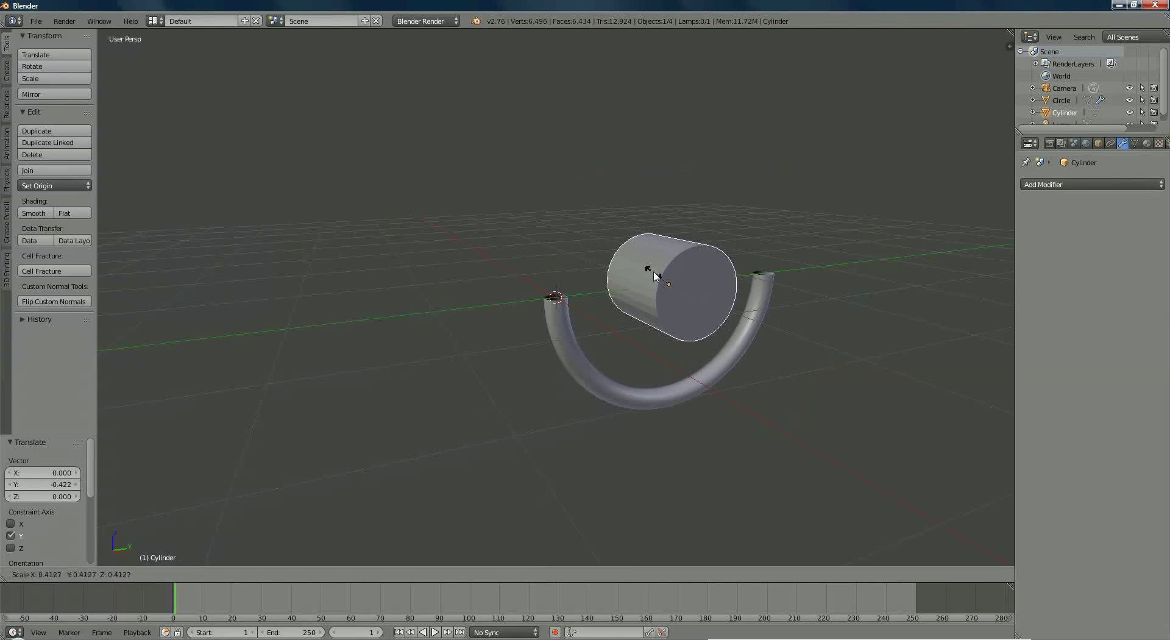
click(663, 278)
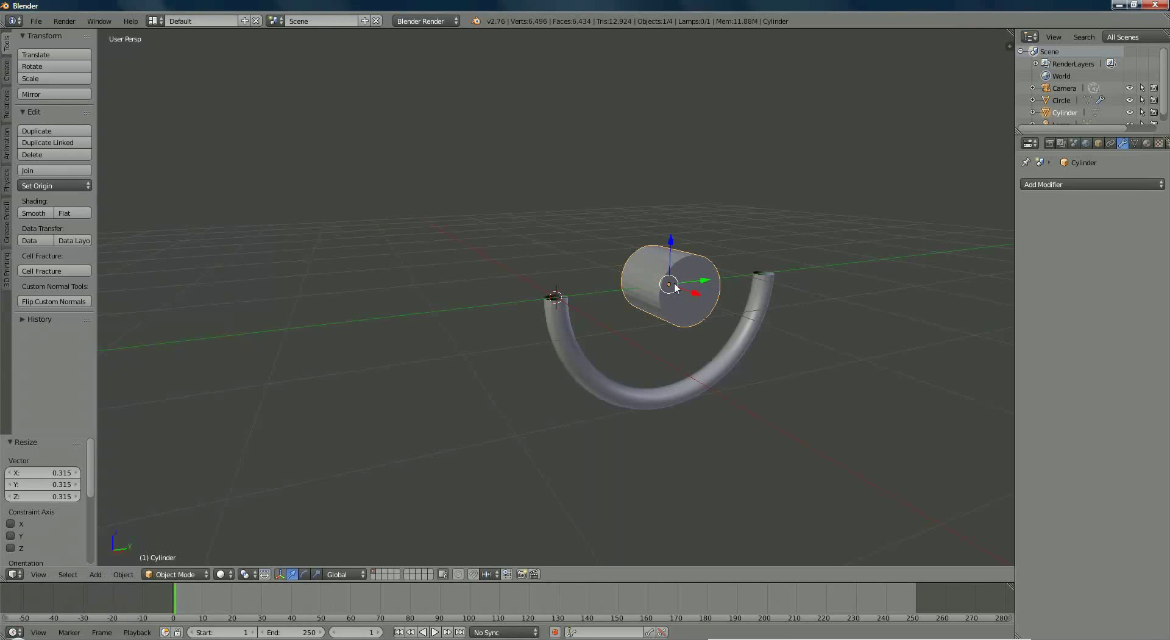
key(s)
click(672, 297)
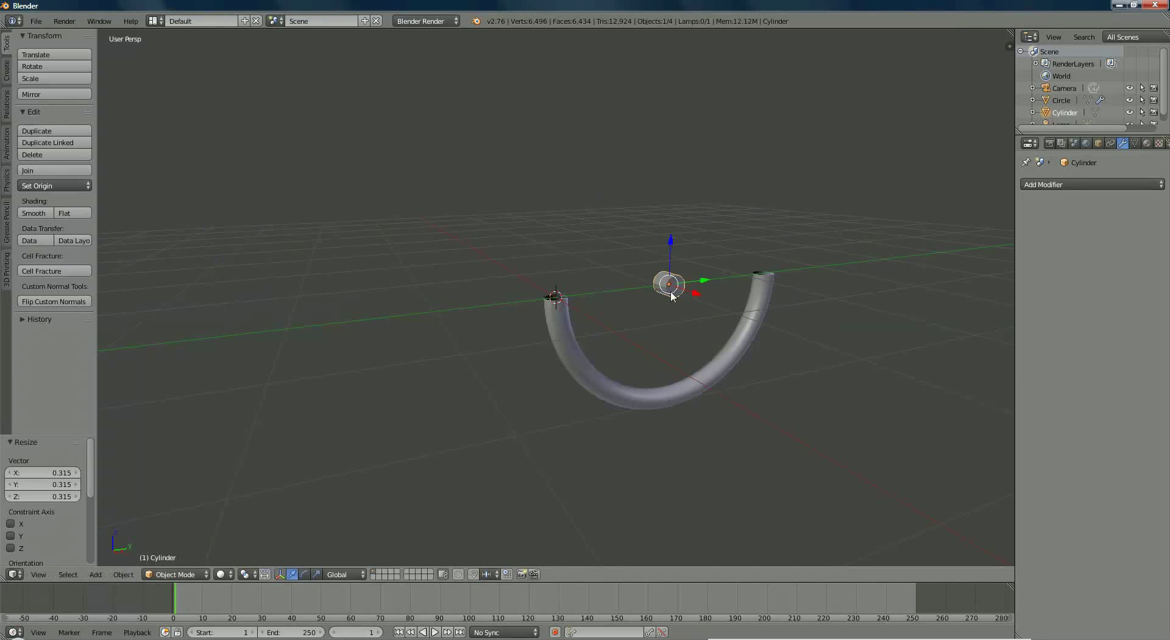
middle_drag(676, 321, 645, 323)
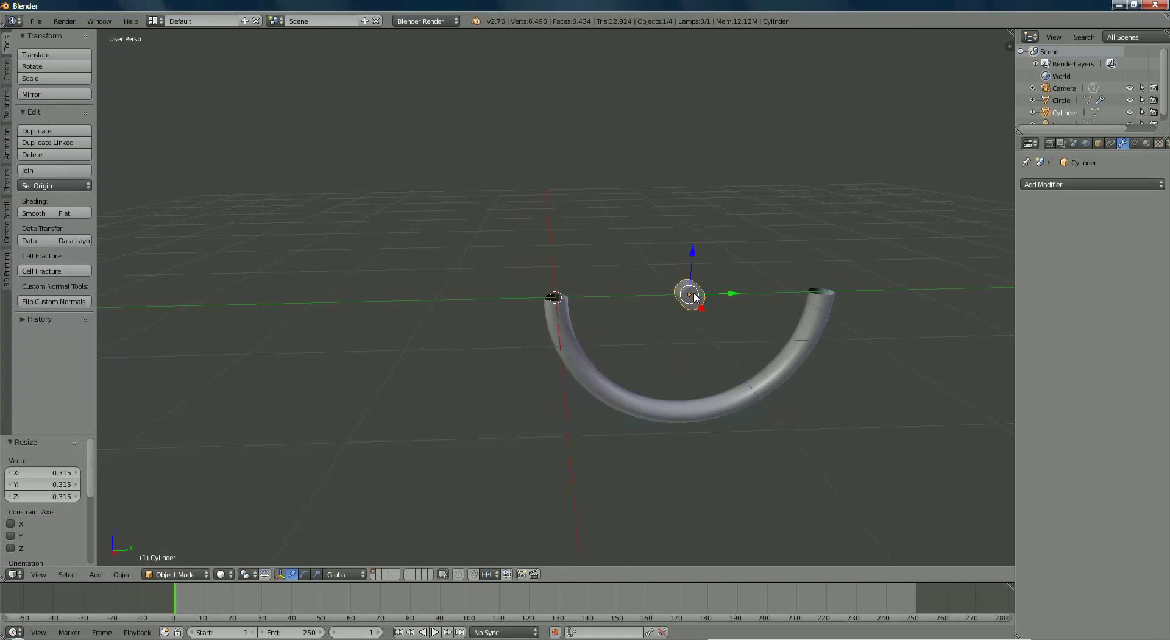
right_click(587, 370)
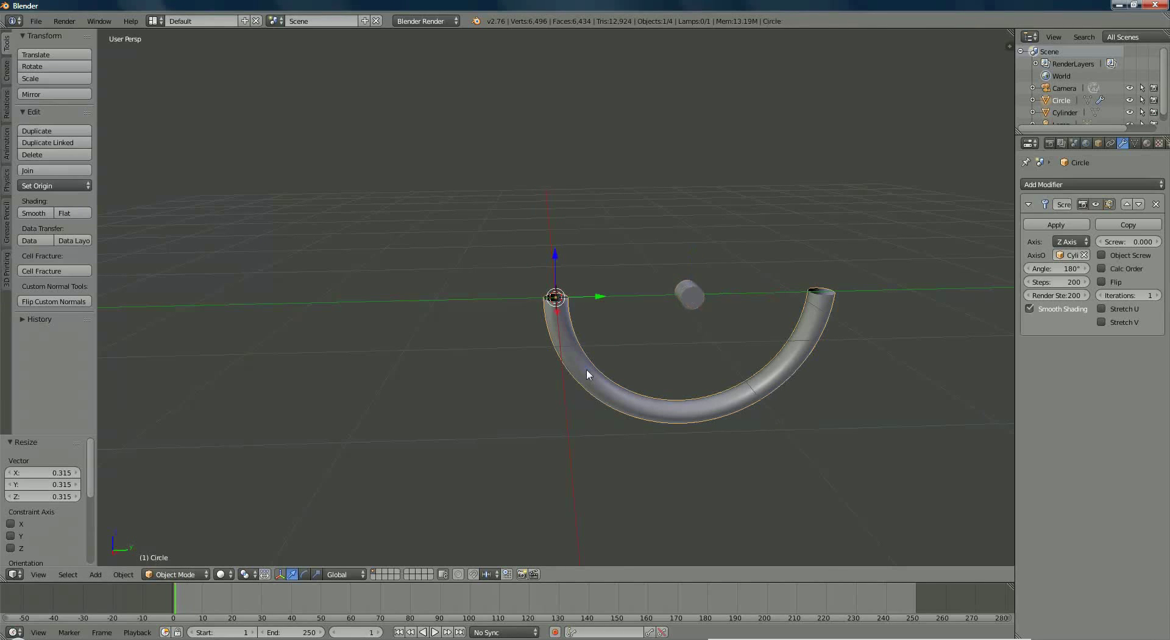
click(175, 574)
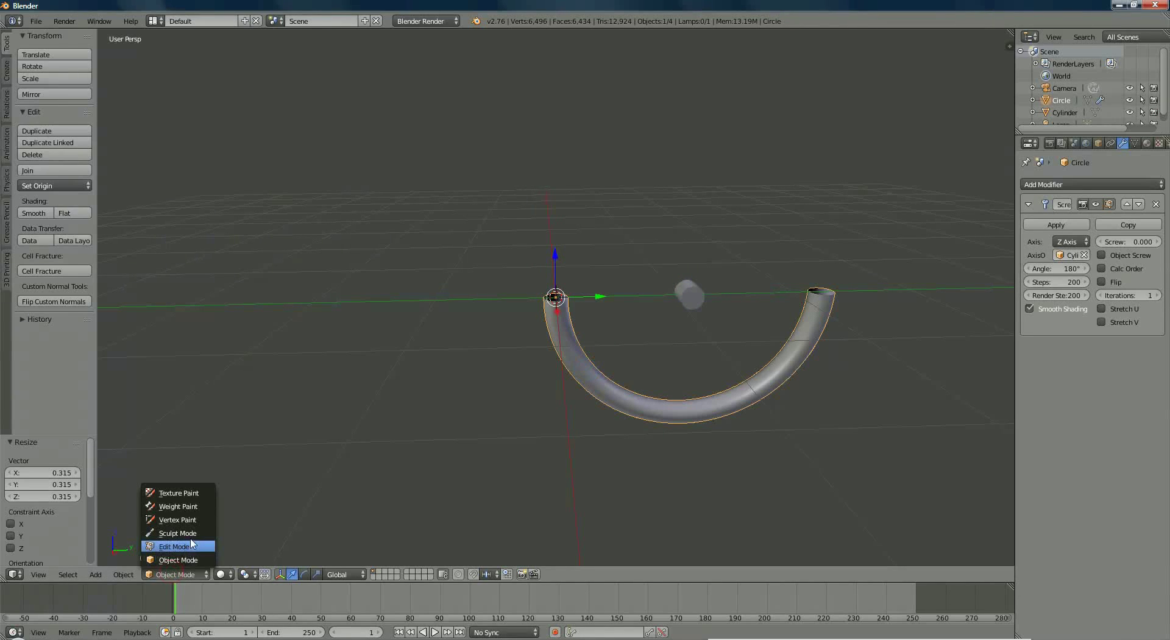
click(189, 549)
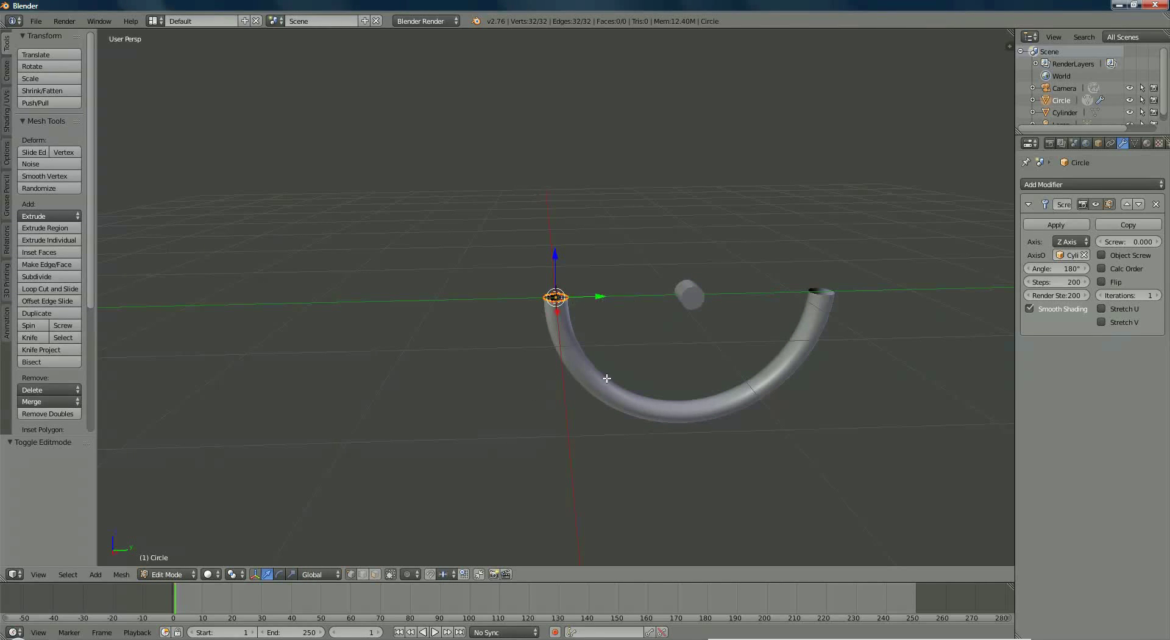
click(161, 574)
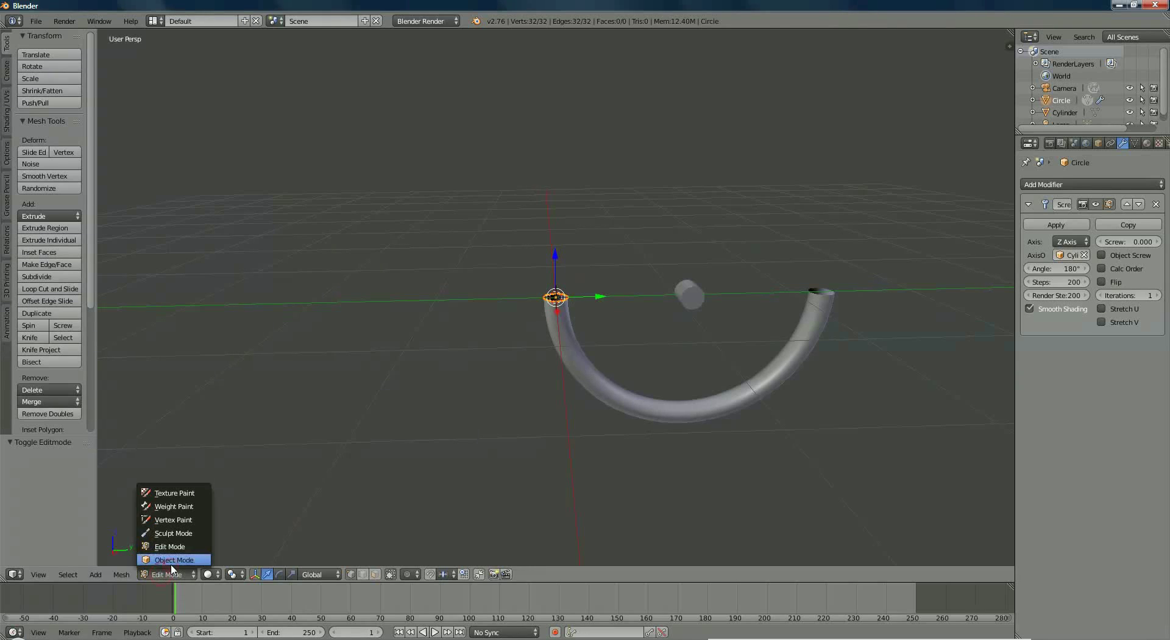
click(172, 565)
Move the small cylinder about 0.25 units along negative Y to reduce the tube's bend radius, staying in Object Mode
right_click(678, 297)
drag(732, 297, 704, 301)
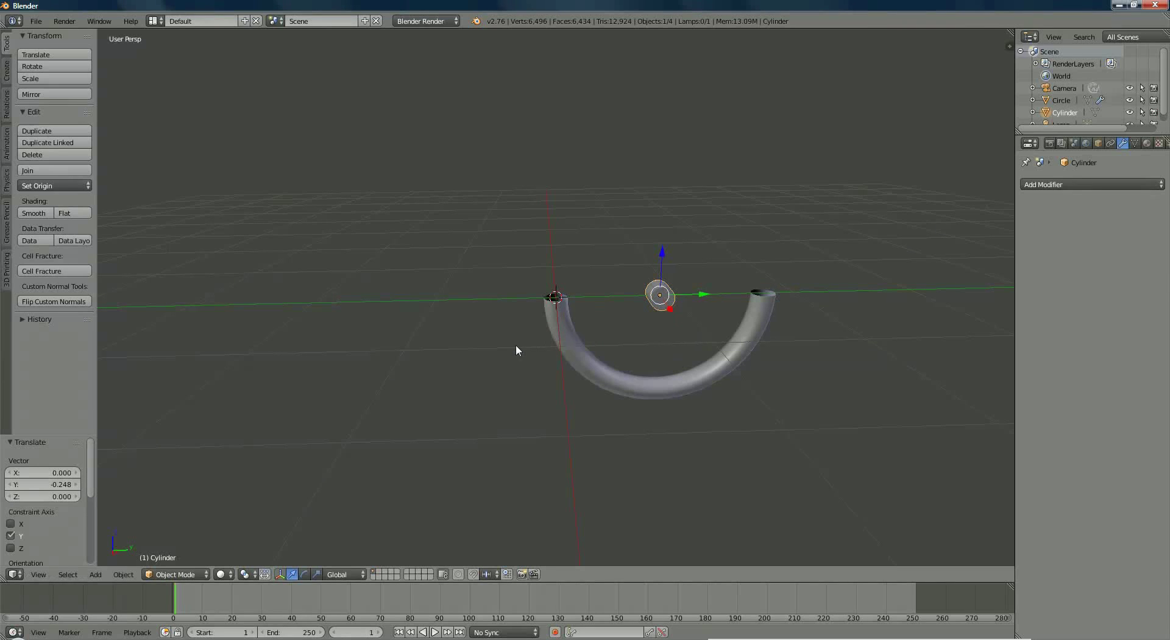
click(180, 574)
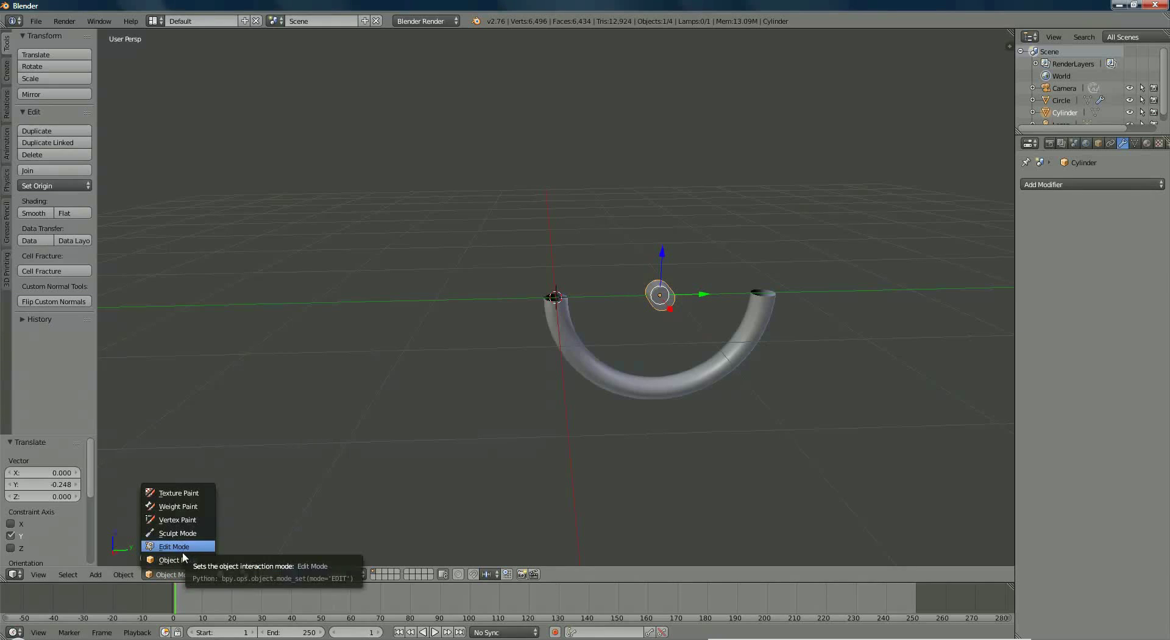
click(183, 559)
Select the curved tube and switch it to Edit Mode
right_click(669, 379)
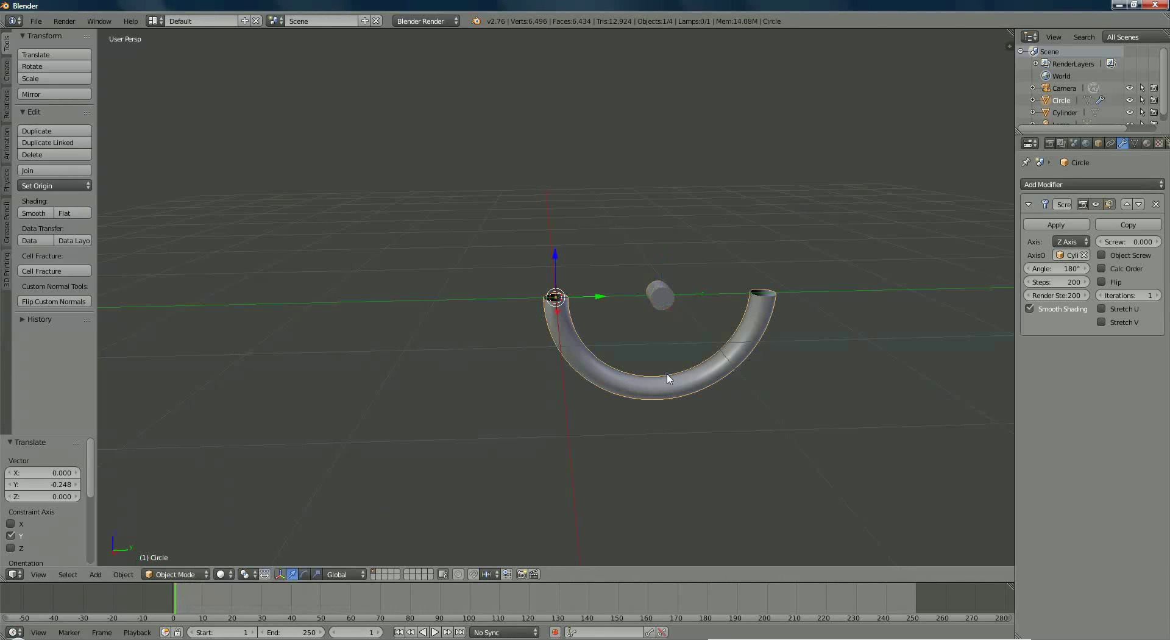
click(184, 567)
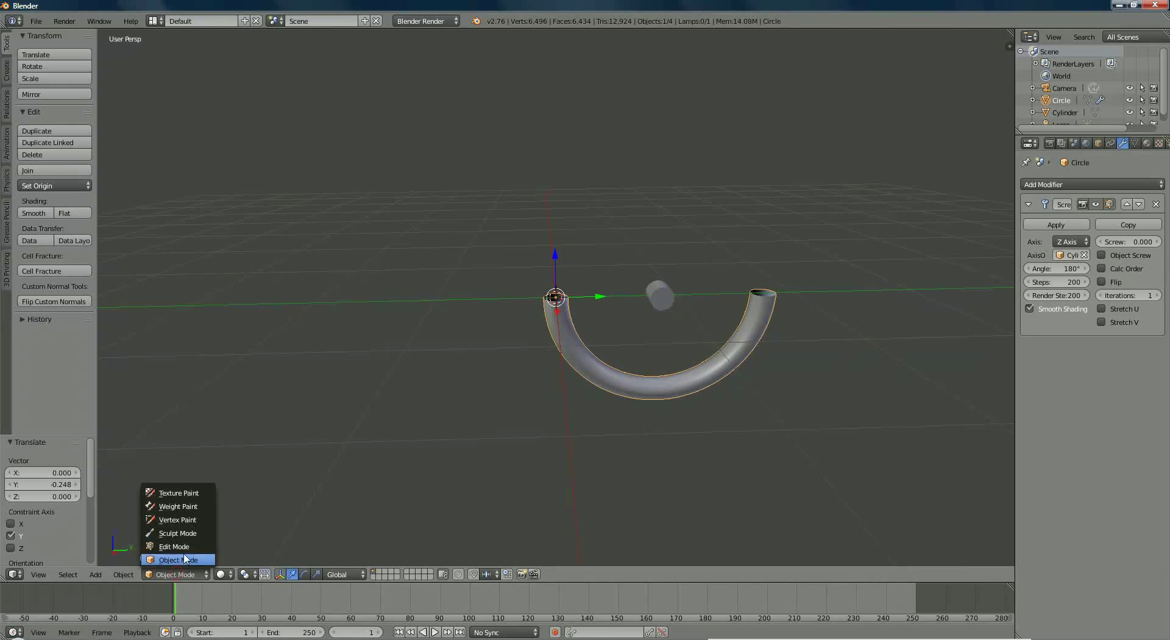
click(185, 551)
middle_drag(738, 365, 488, 407)
scroll(433, 399, up, 6)
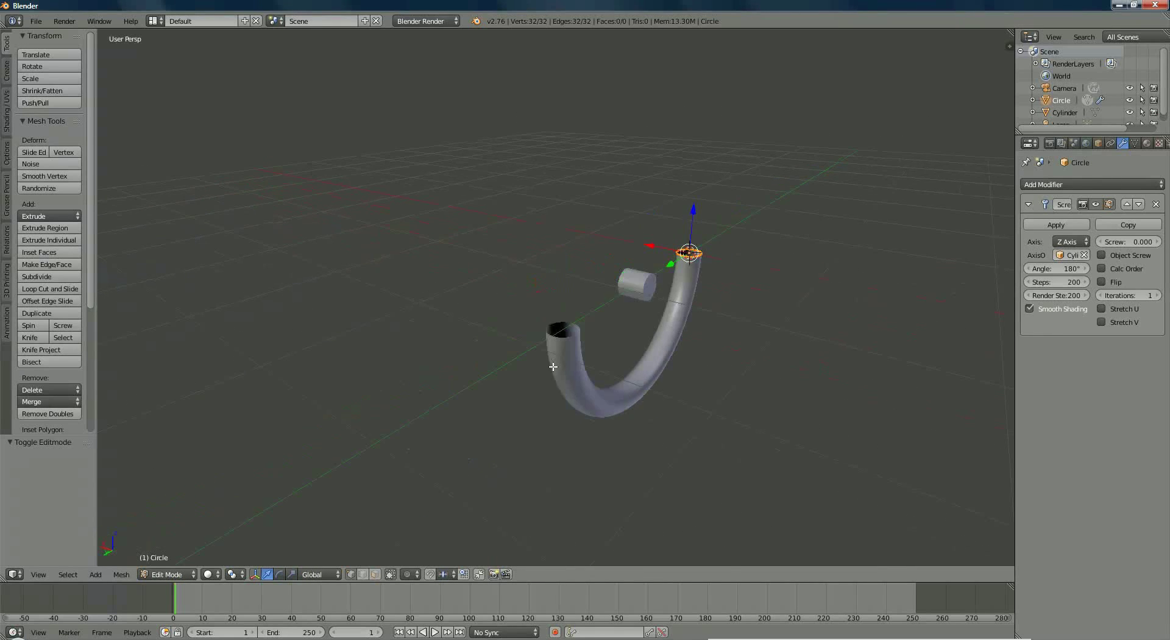
middle_drag(632, 395, 570, 426)
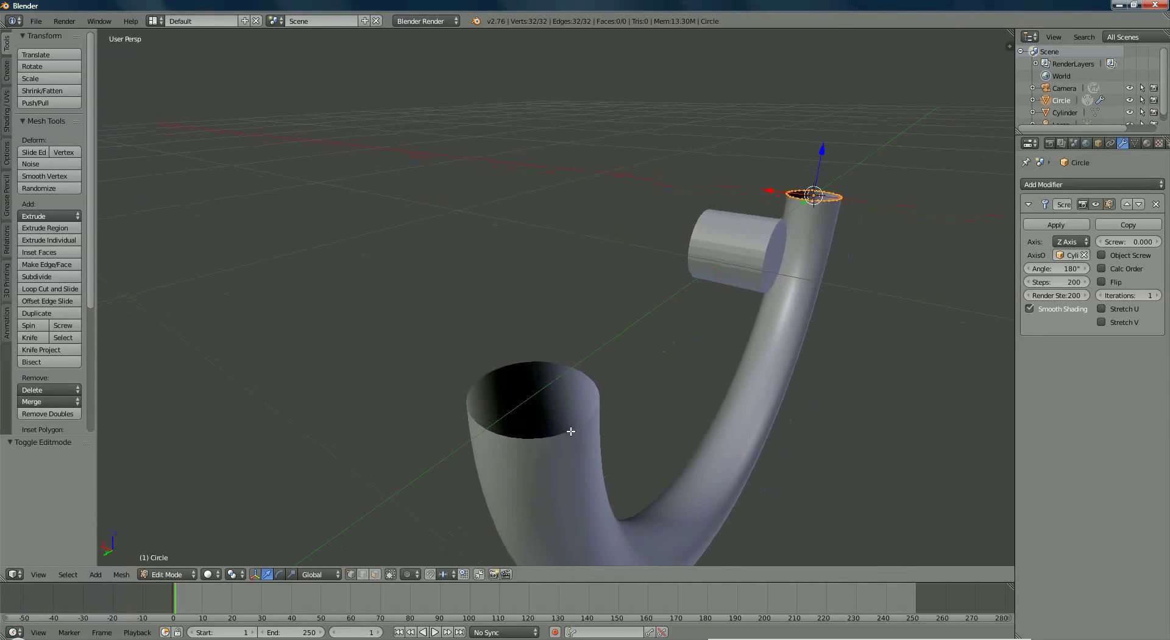
click(362, 574)
click(352, 574)
click(171, 575)
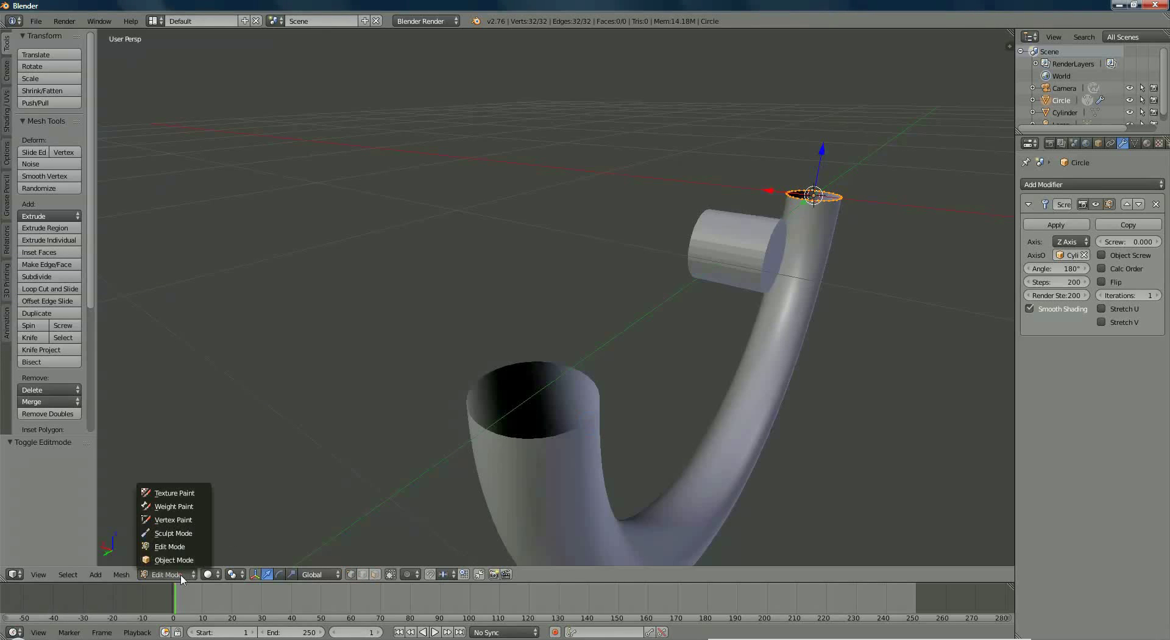
click(192, 560)
click(553, 476)
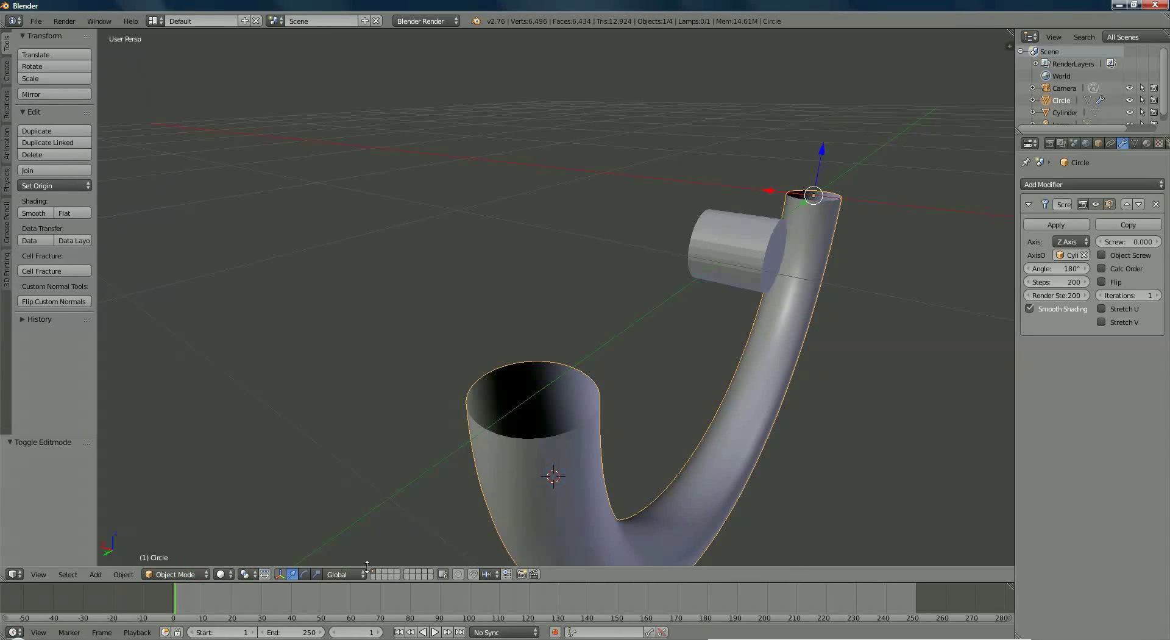
click(181, 573)
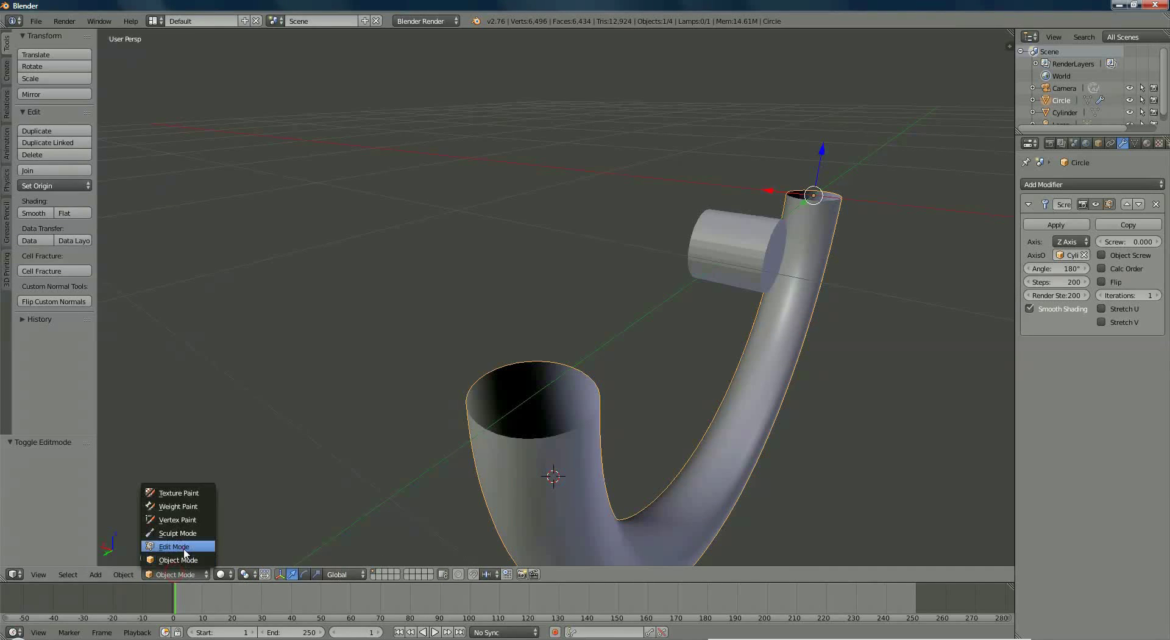
click(178, 547)
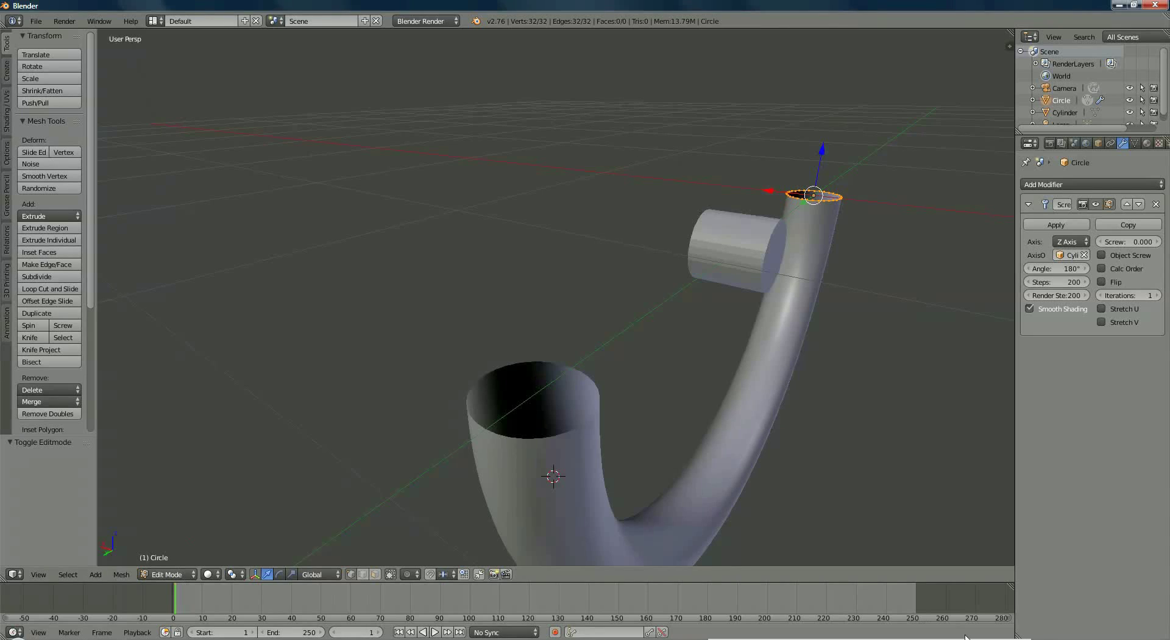
Return the curved tube to Object Mode and apply its Screw modifier
click(170, 574)
click(171, 557)
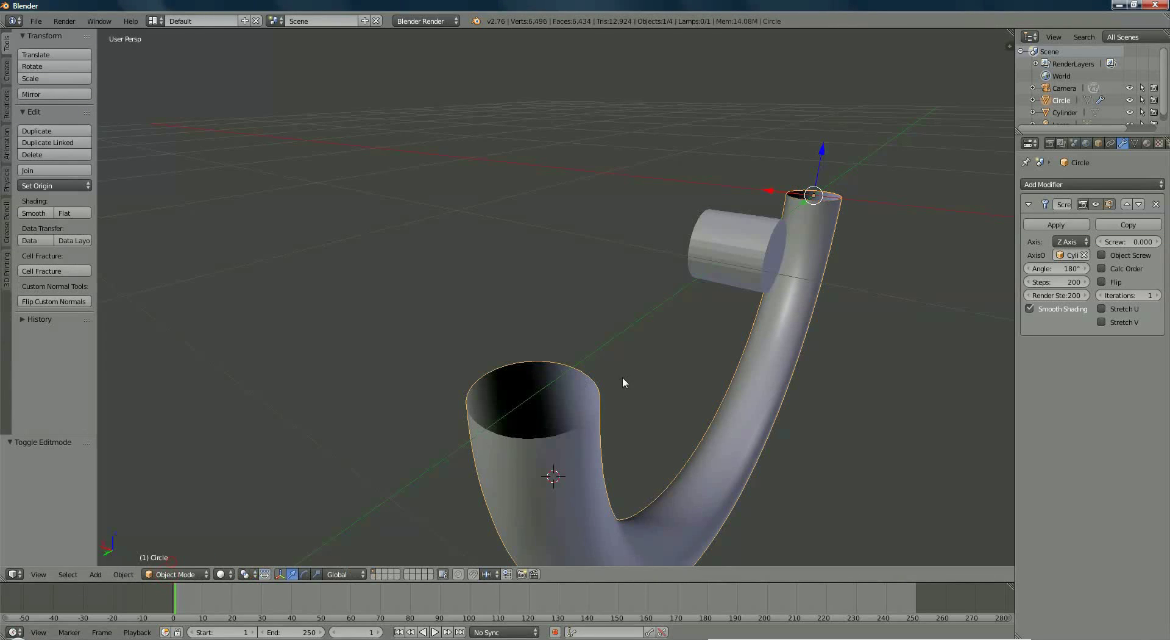
click(1080, 228)
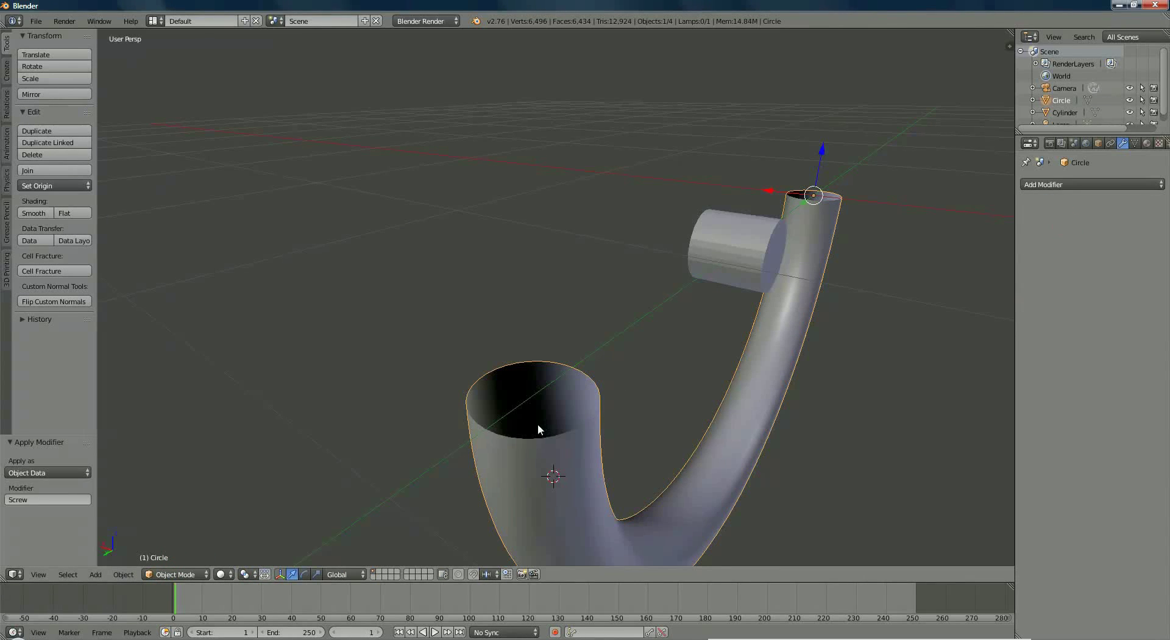
Enter Edit Mode on the tube, use edge selection and select the edge loop around the open end away from the object's origin
click(176, 574)
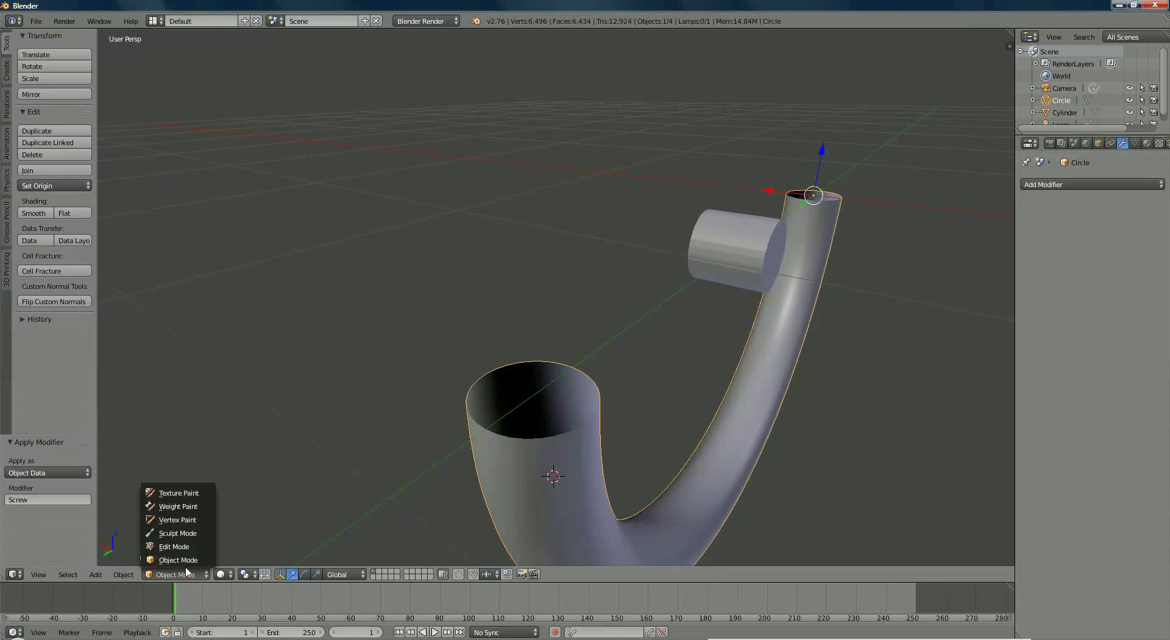
click(178, 544)
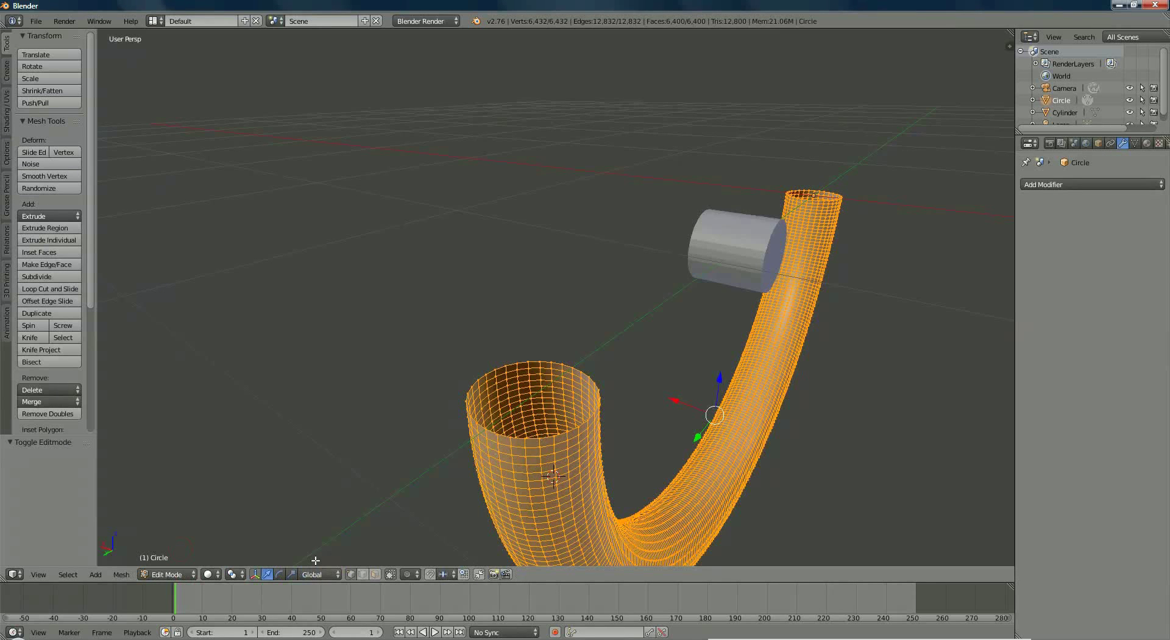
click(362, 574)
right_click(550, 434)
right_click(571, 431)
alt+right_click(561, 434)
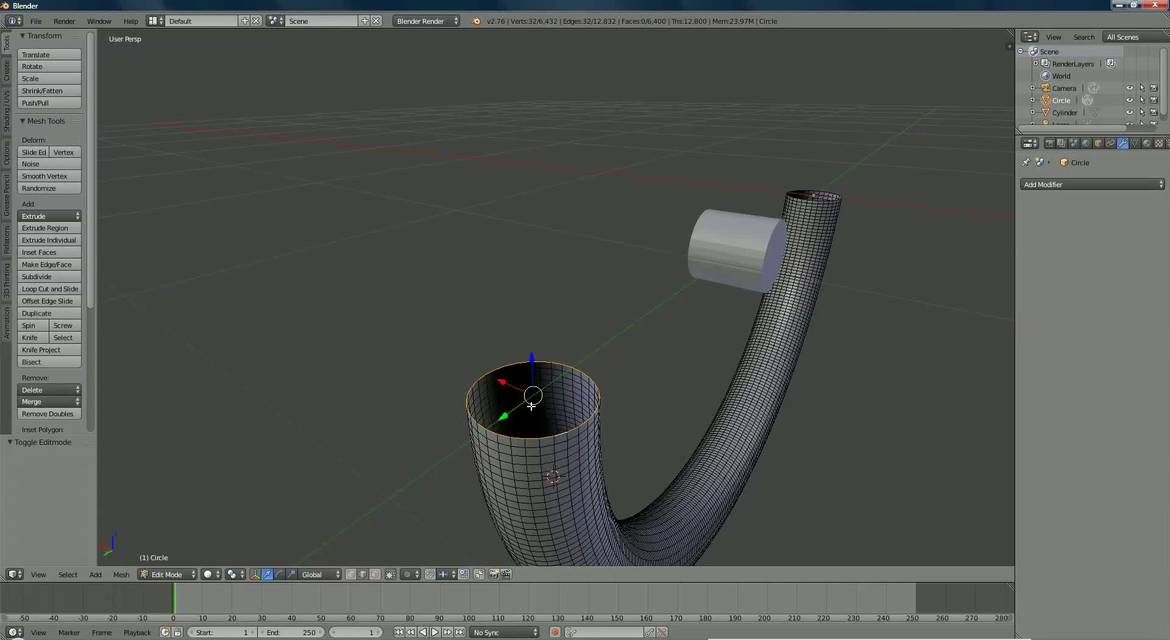
Extrude the selected rim about 0.38 units up along Z and fill its opening with a face
key(e)
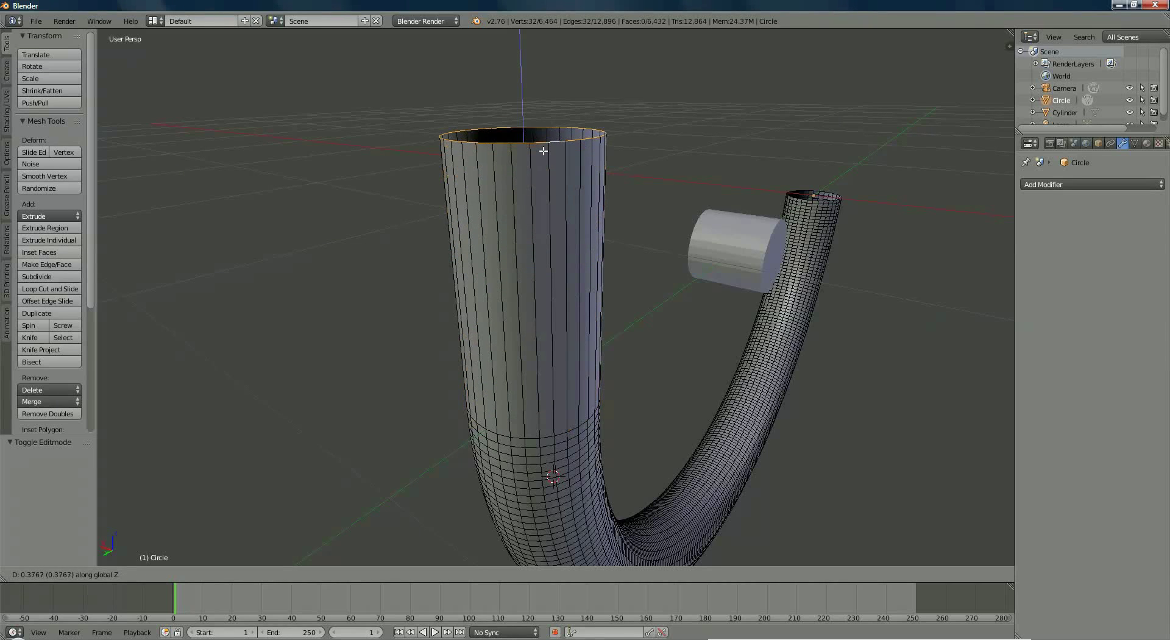
click(542, 149)
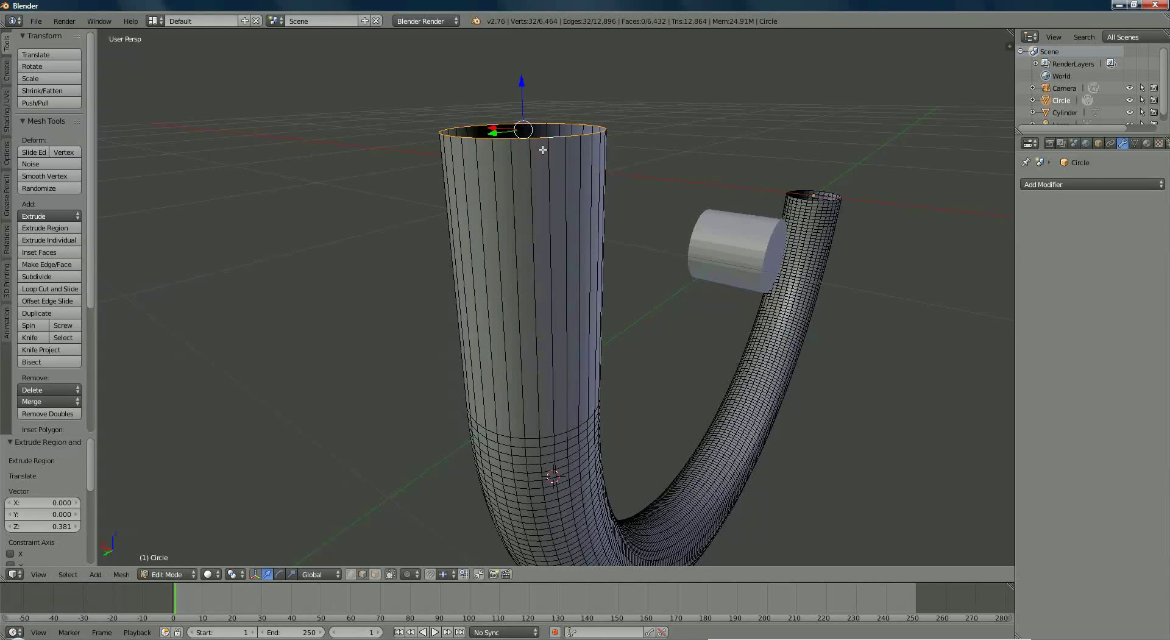
key(f)
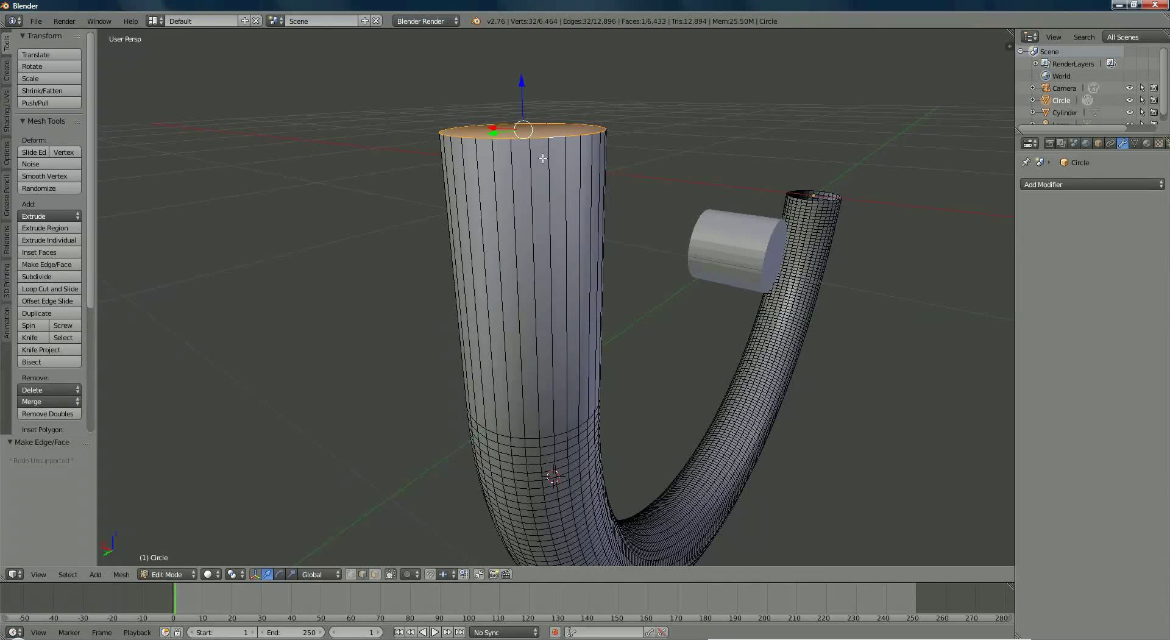
Select the edge loop of the tube's other open end and extrude it about 2.56 units up along Z
middle_drag(570, 188, 439, 196)
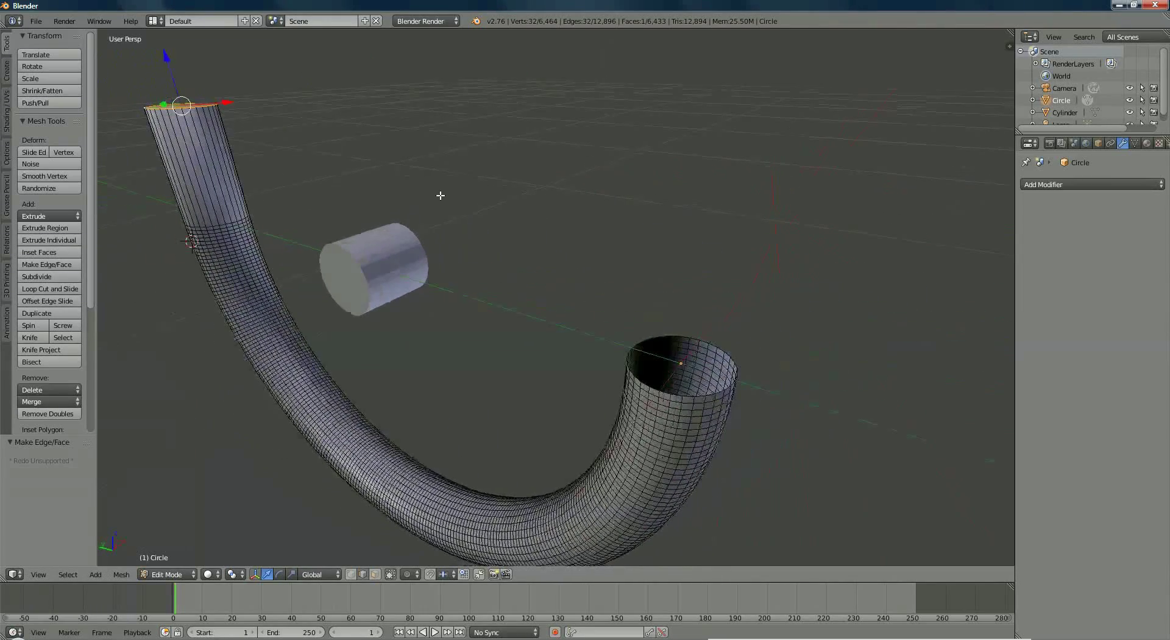
right_click(700, 397)
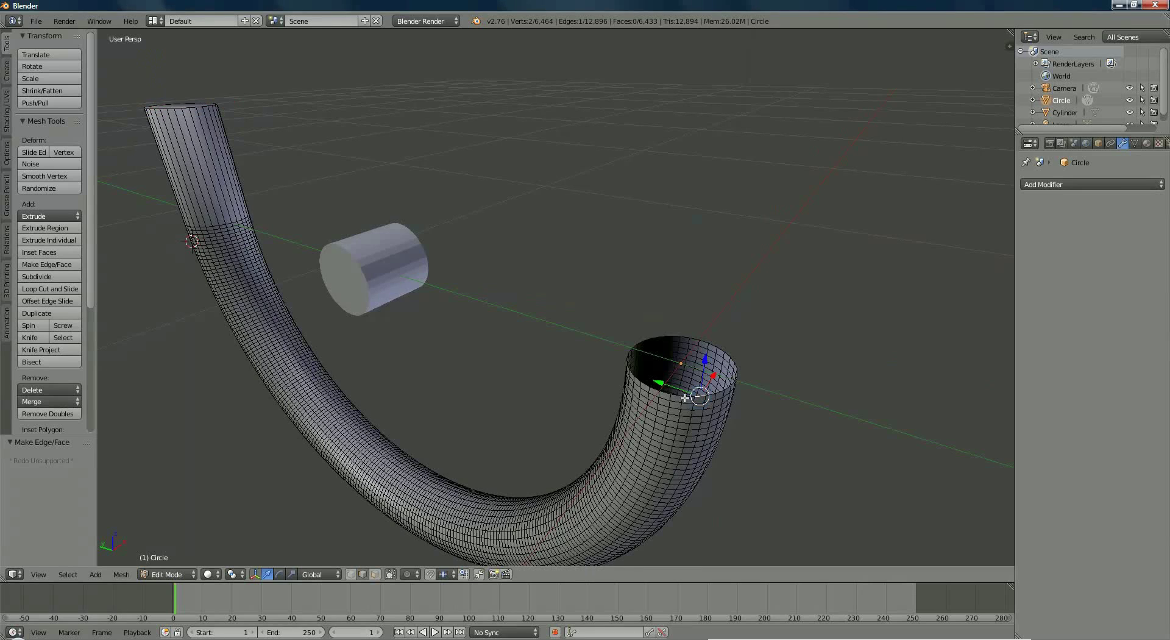
alt+right_click(679, 396)
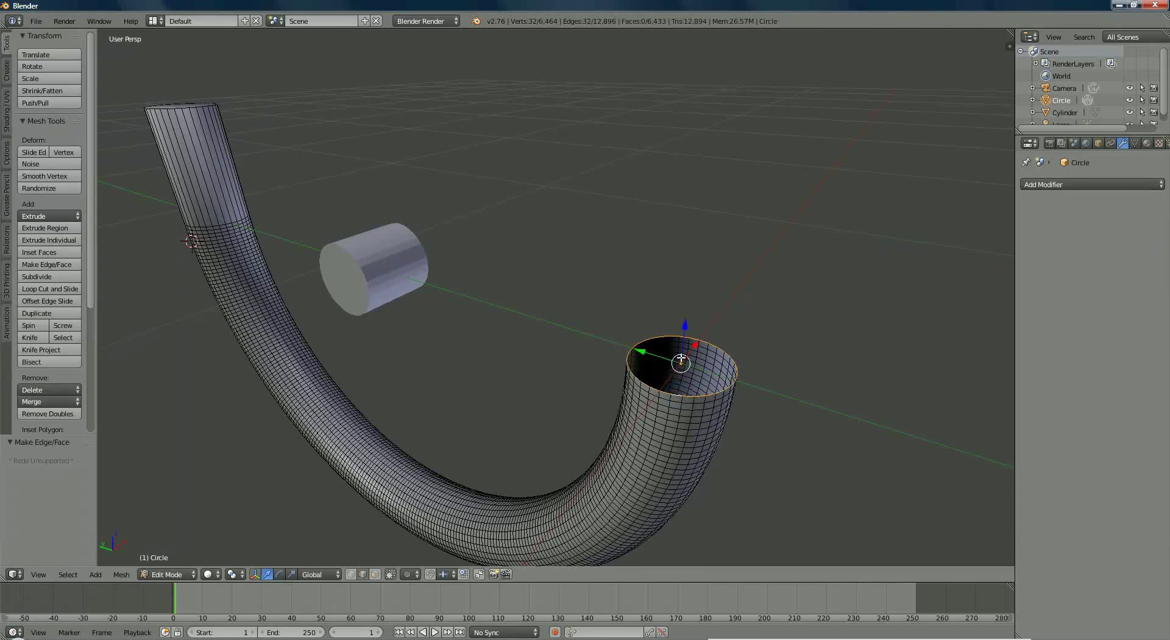
scroll(681, 362, down, 8)
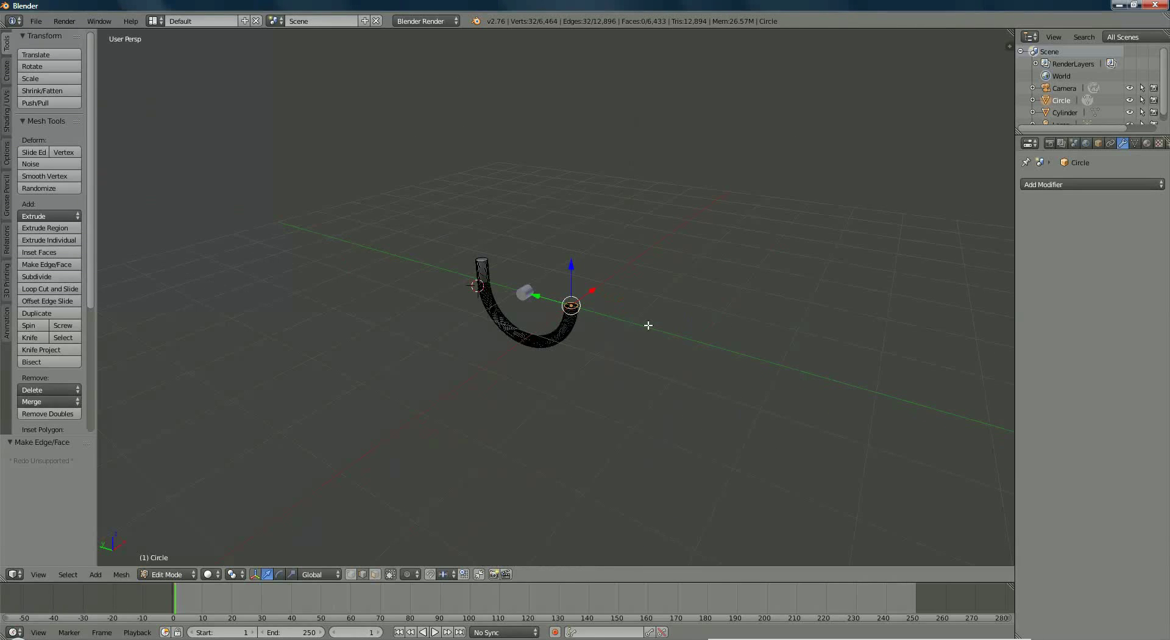
key(e)
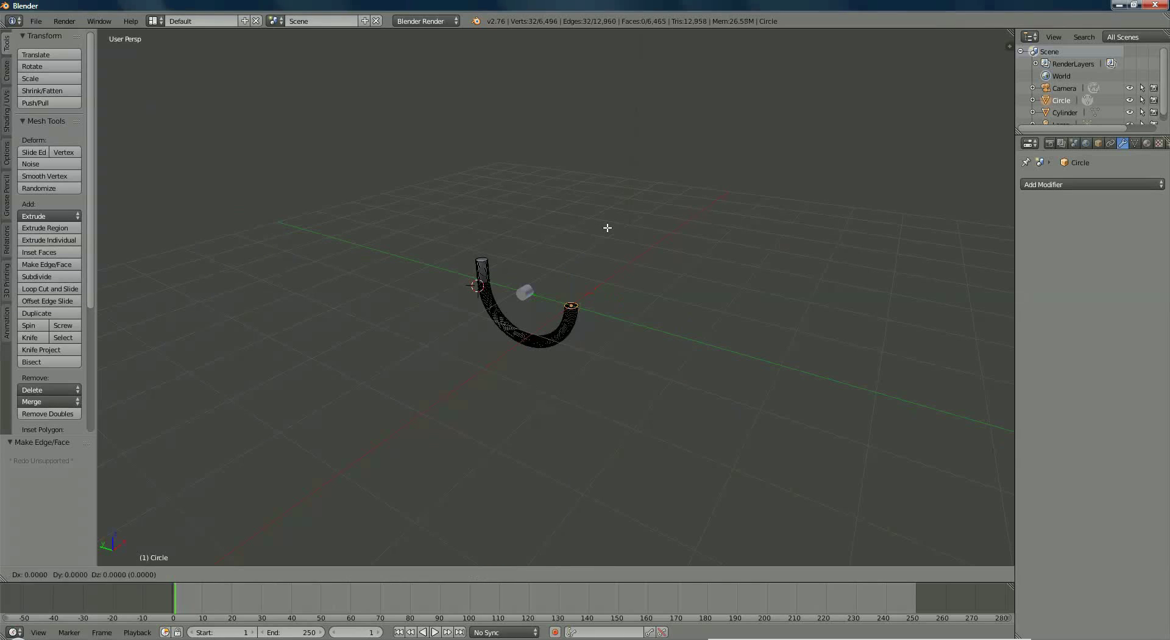
click(612, 50)
Move the extruded end loop about 7.2 units further up along Z to lengthen the straight shaft
scroll(625, 100, down, 6)
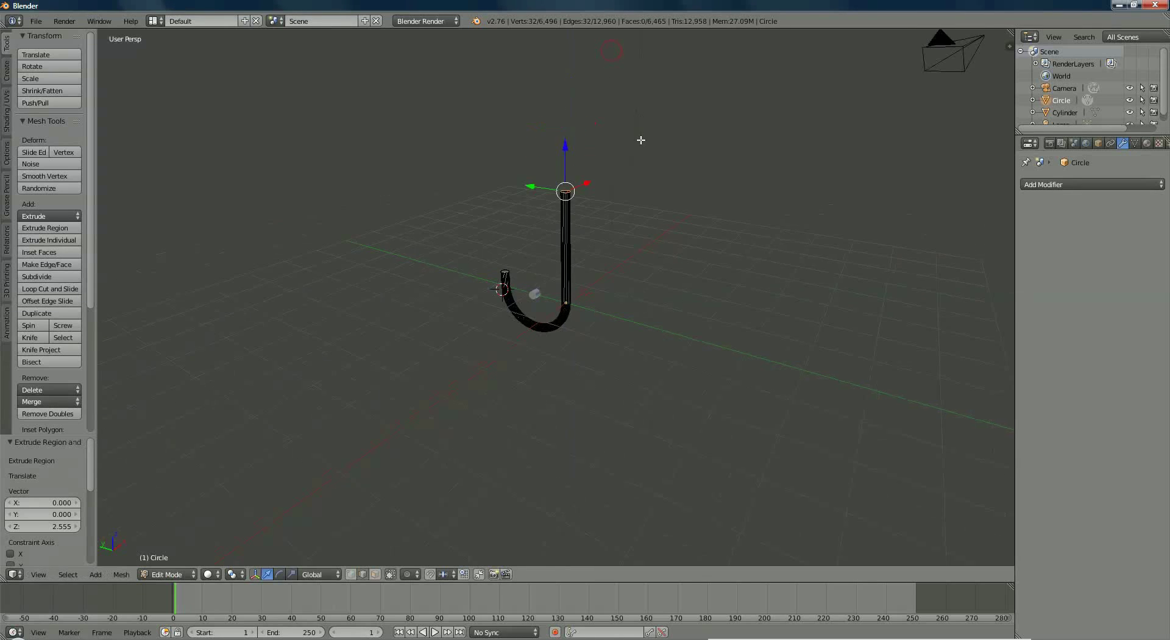
key(e)
key(z)
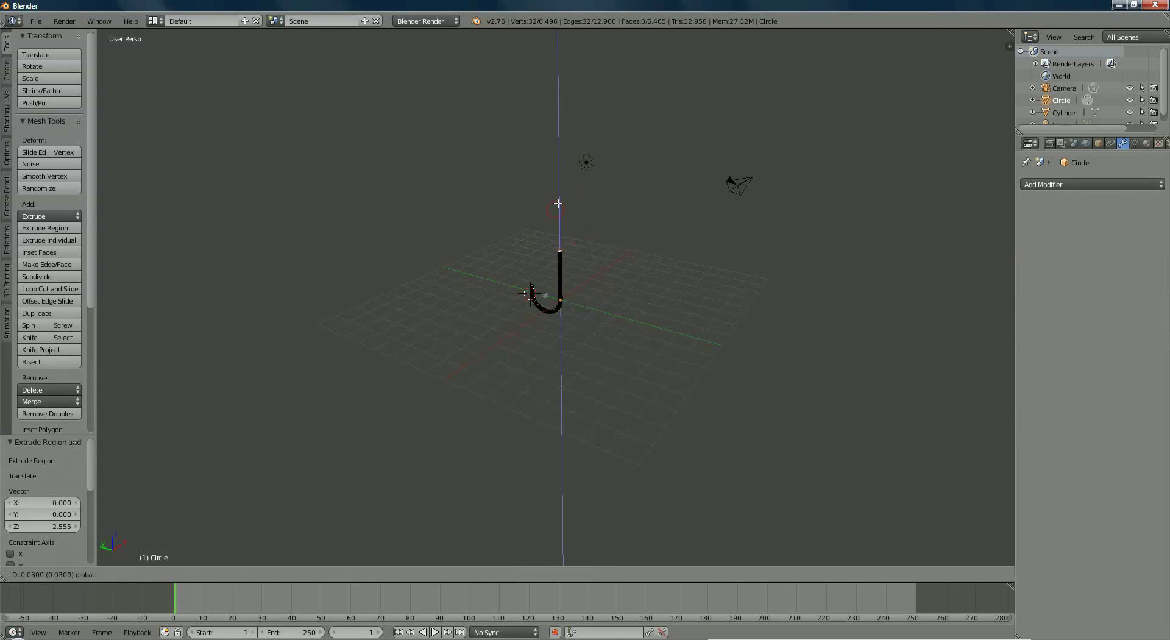
click(561, 44)
Extrude the open rim of the long shaft about 0.31 units up along Z
middle_drag(588, 151, 603, 326)
scroll(547, 392, up, 3)
scroll(602, 326, up, 2)
scroll(602, 327, up, 8)
scroll(602, 326, down, 5)
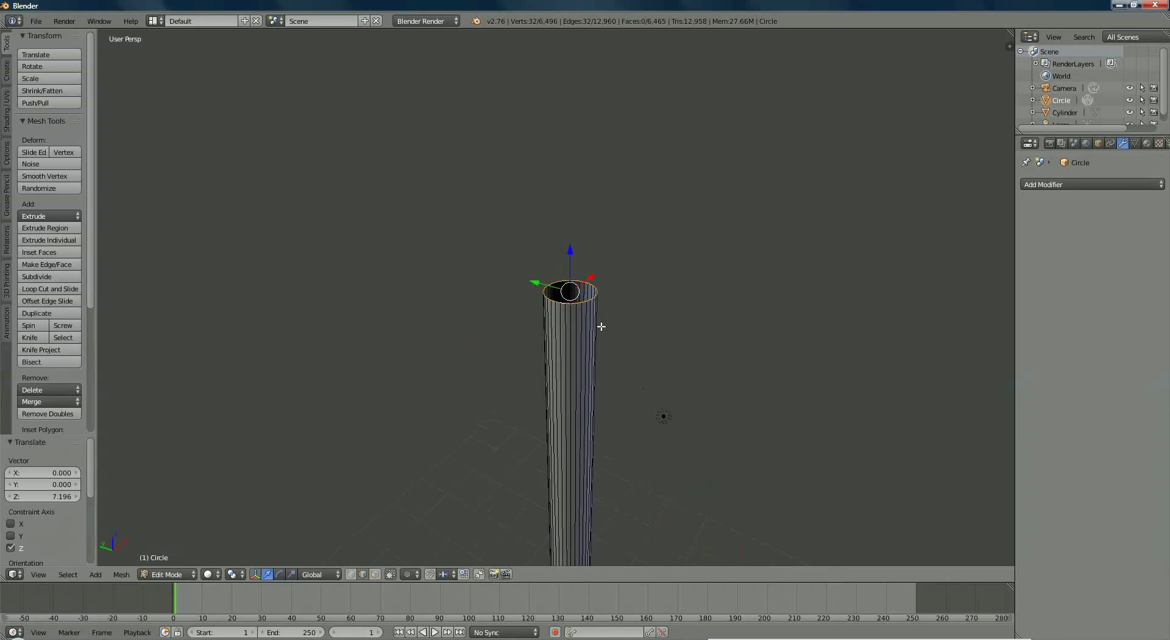
scroll(602, 326, up, 3)
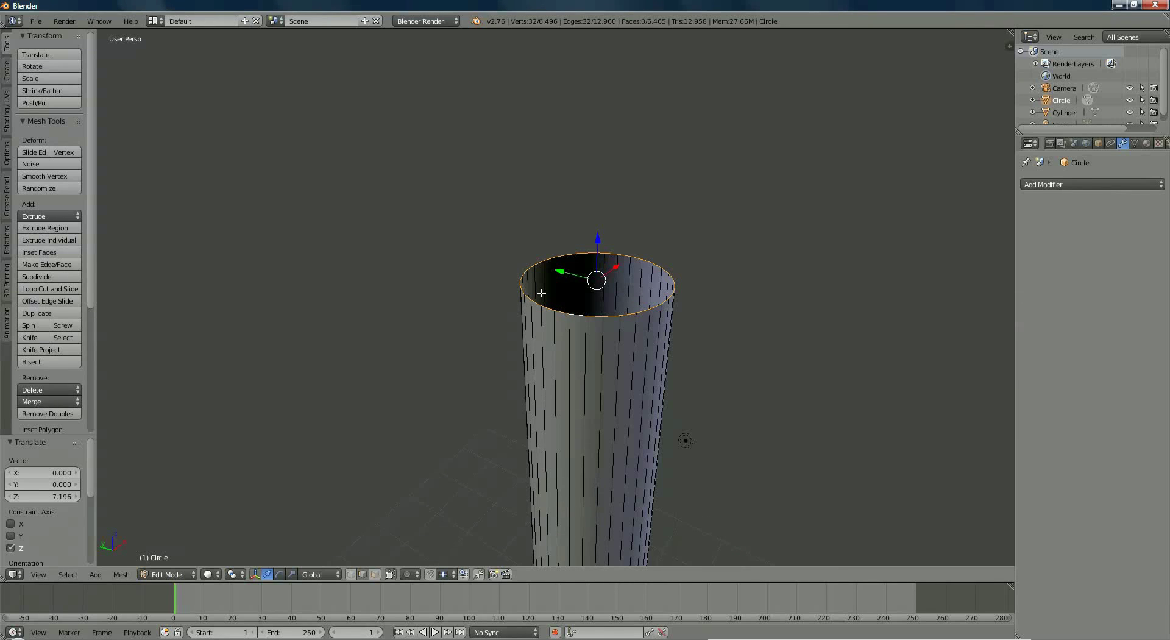
key(e)
key(z)
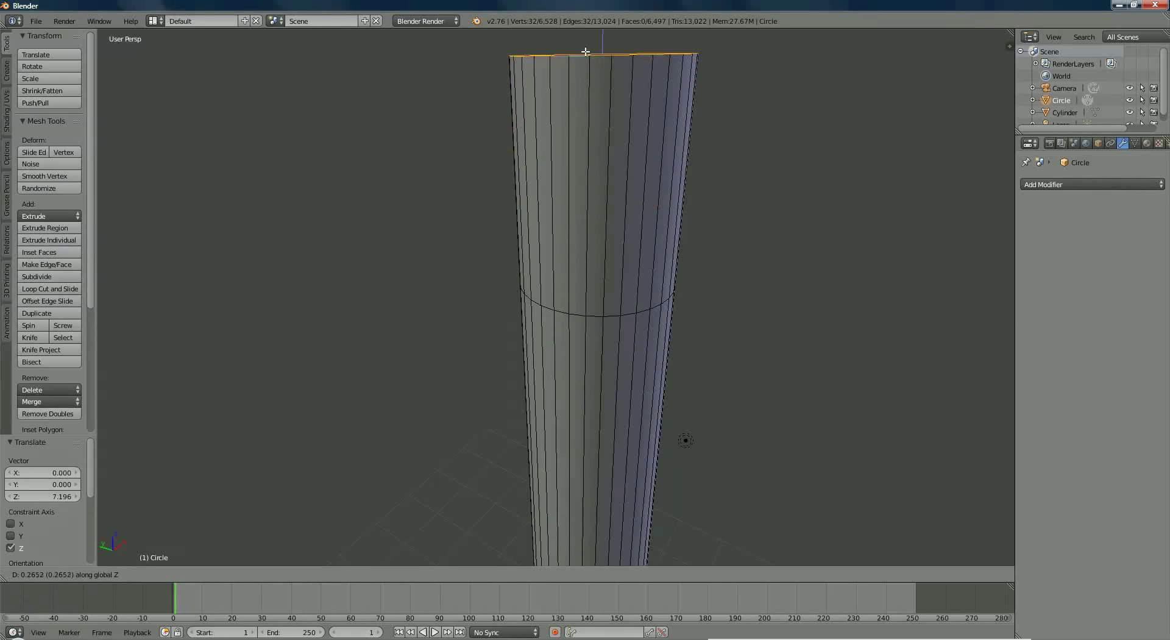
click(585, 41)
Scale the shaft's end rim uniformly to about 0.38 to form a tapered tip
scroll(626, 115, down, 6)
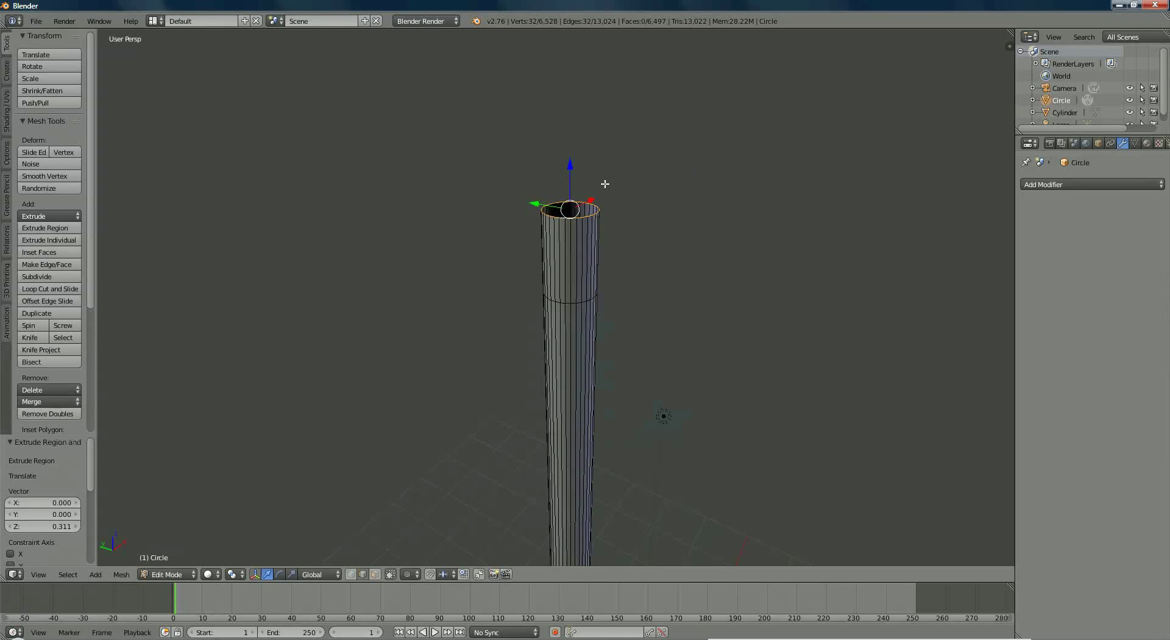
key(s)
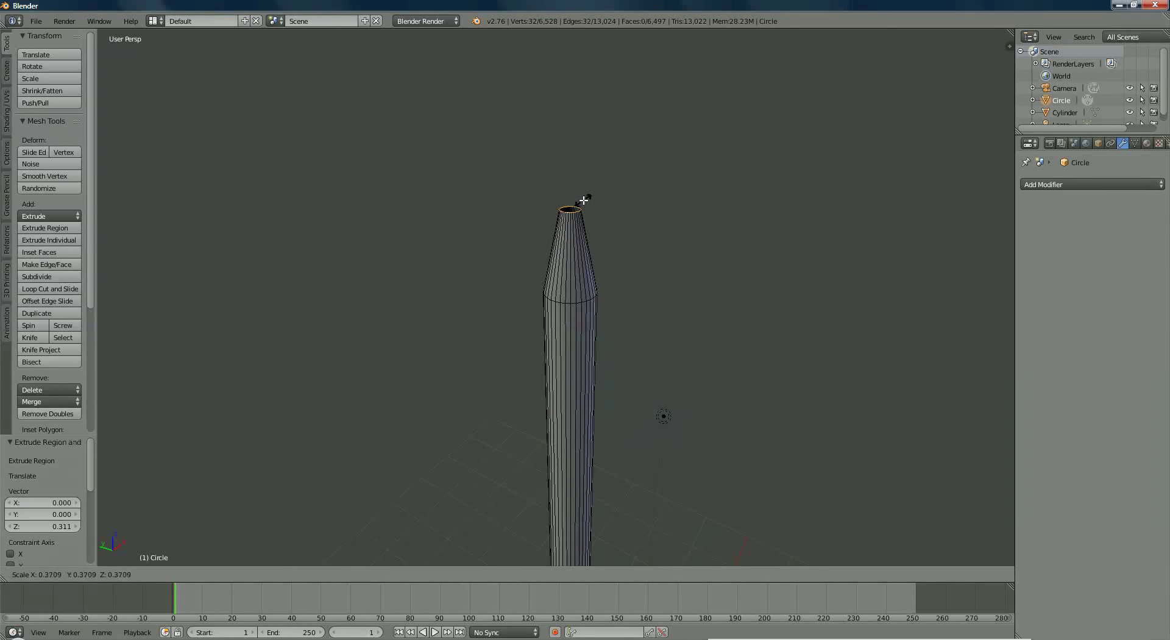
click(584, 200)
scroll(581, 201, up, 3)
scroll(579, 201, down, 3)
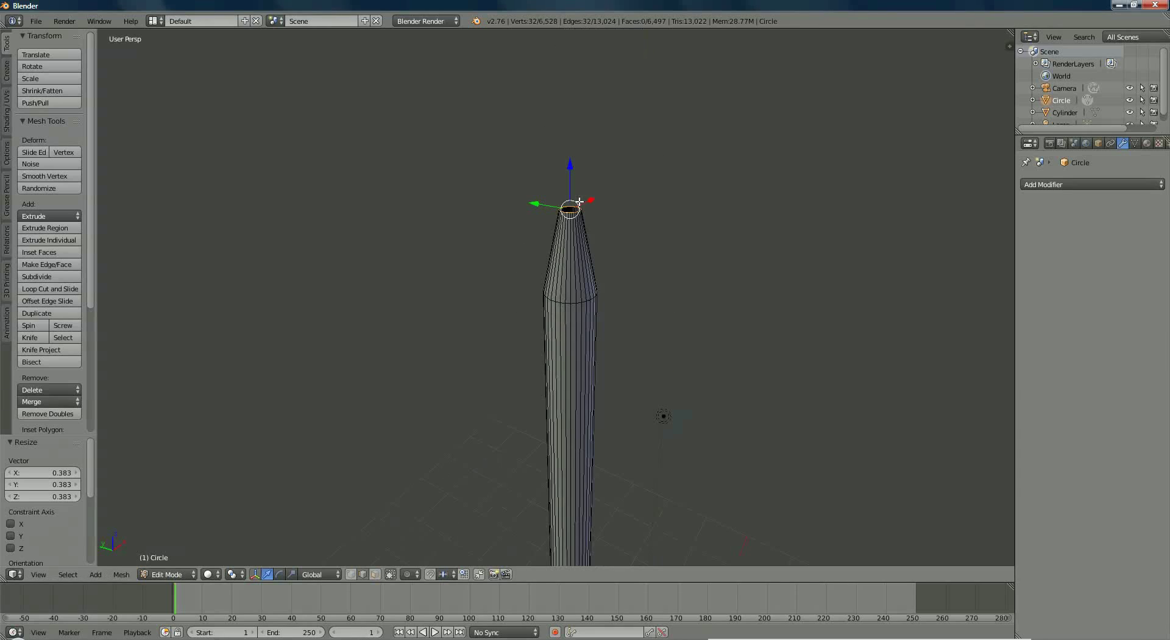
Extrude the tip's rim about 0.03 units up along Z and scale the new loop uniformly to about 0.57
middle_drag(599, 191, 597, 237)
scroll(597, 237, up, 3)
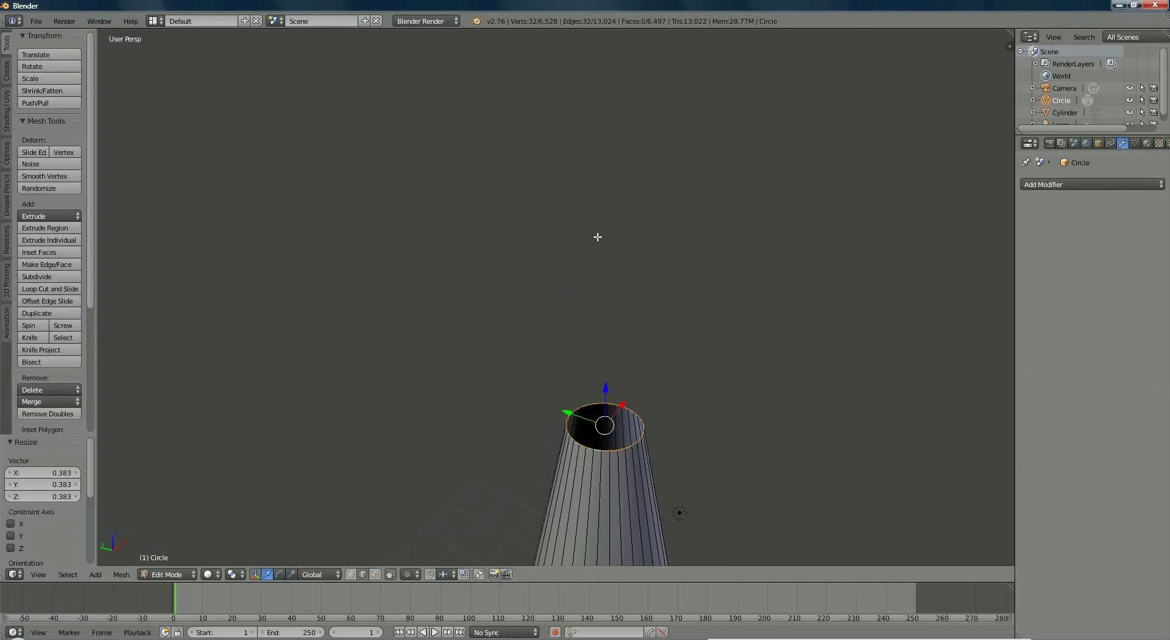
key(e)
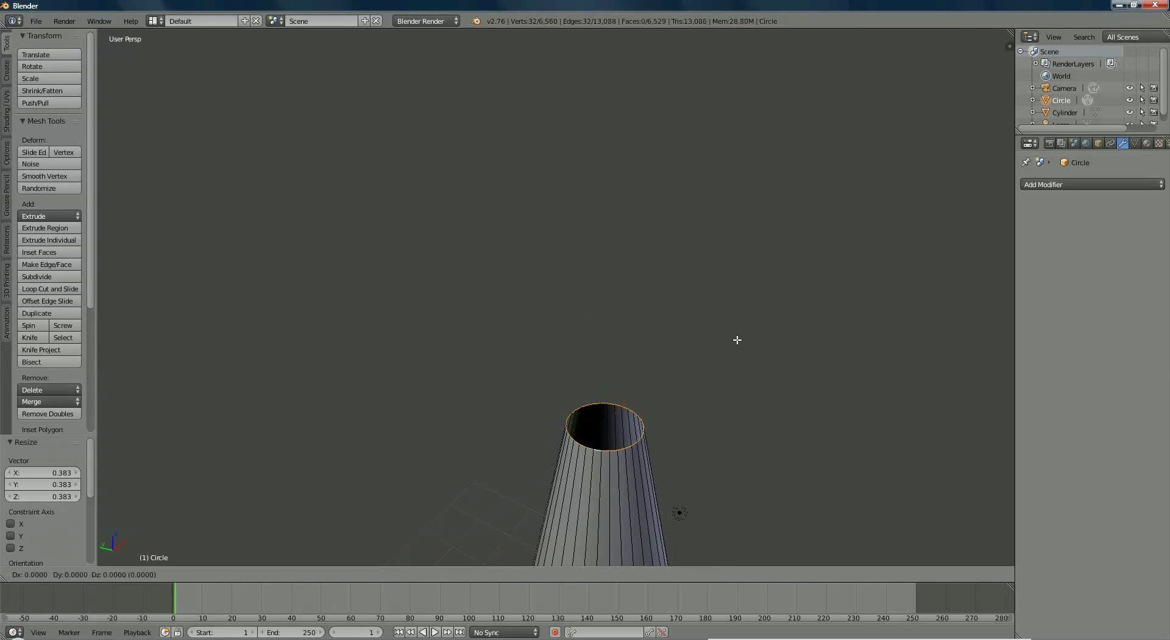
key(z)
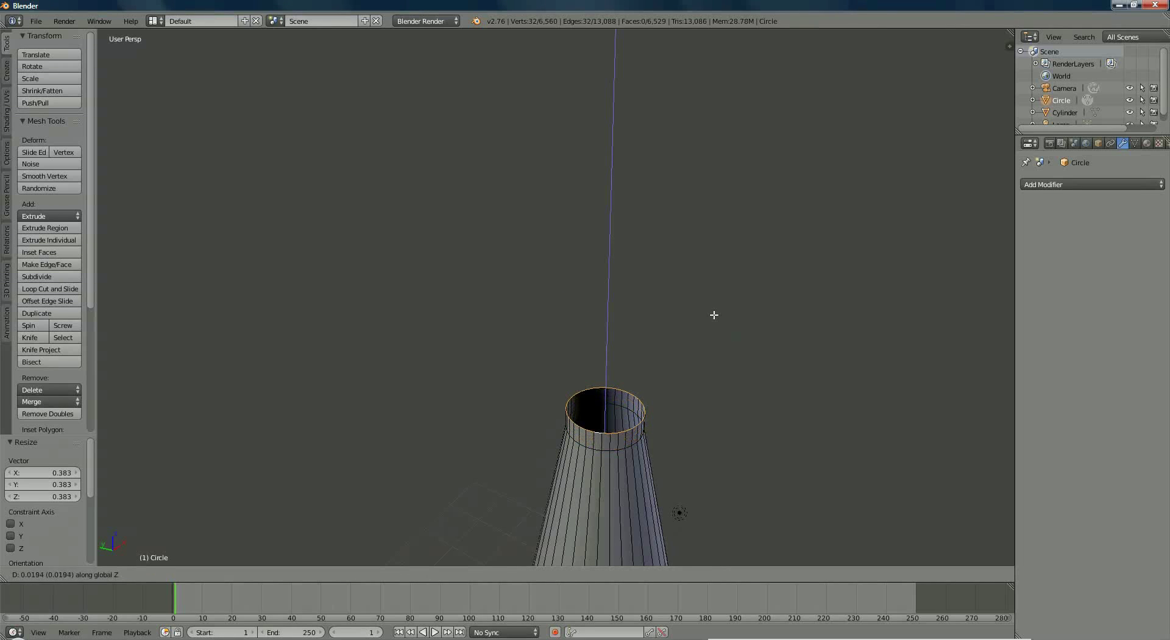
click(714, 316)
key(s)
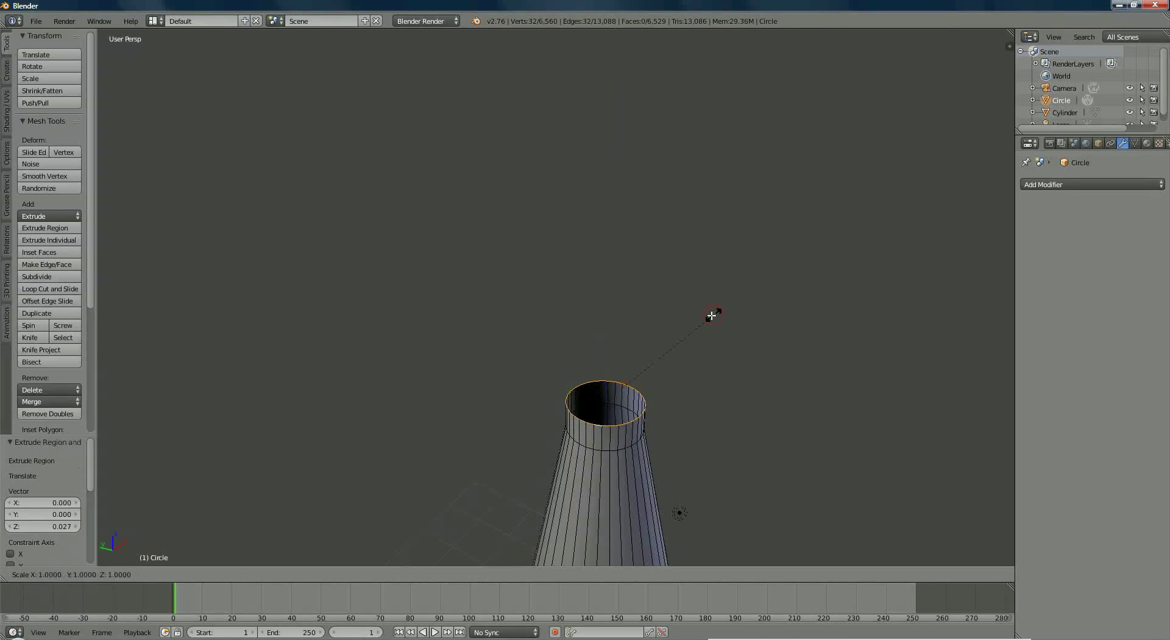
click(671, 356)
Close the shaft's tip by merging the vertices of its end loop at their center
key(alt+m)
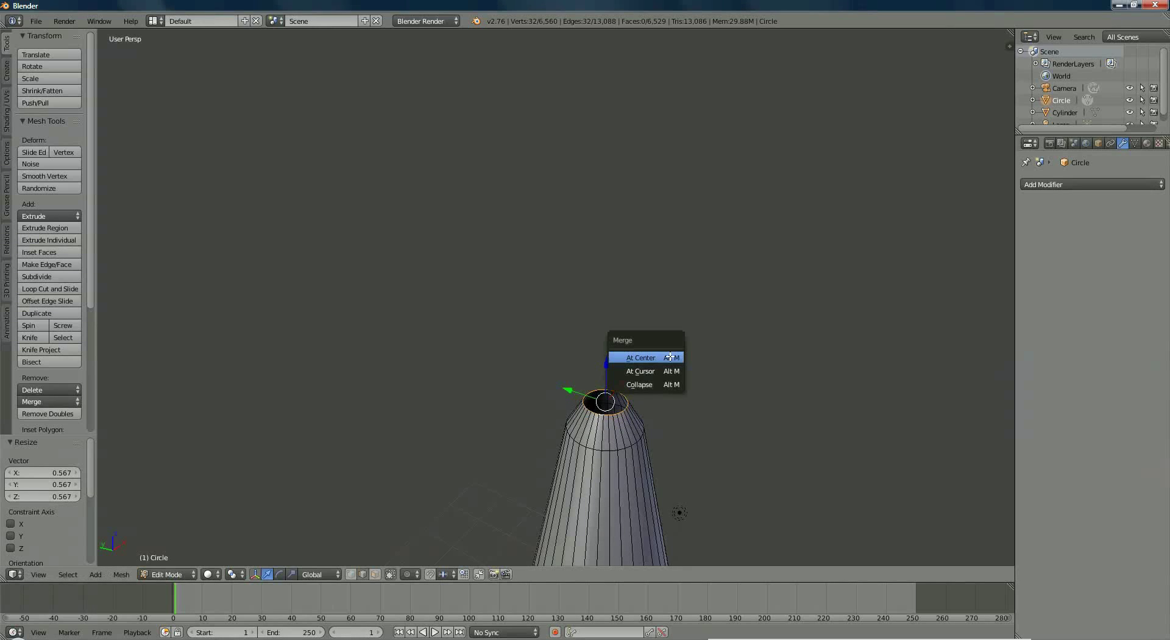
click(671, 357)
scroll(628, 421, down, 5)
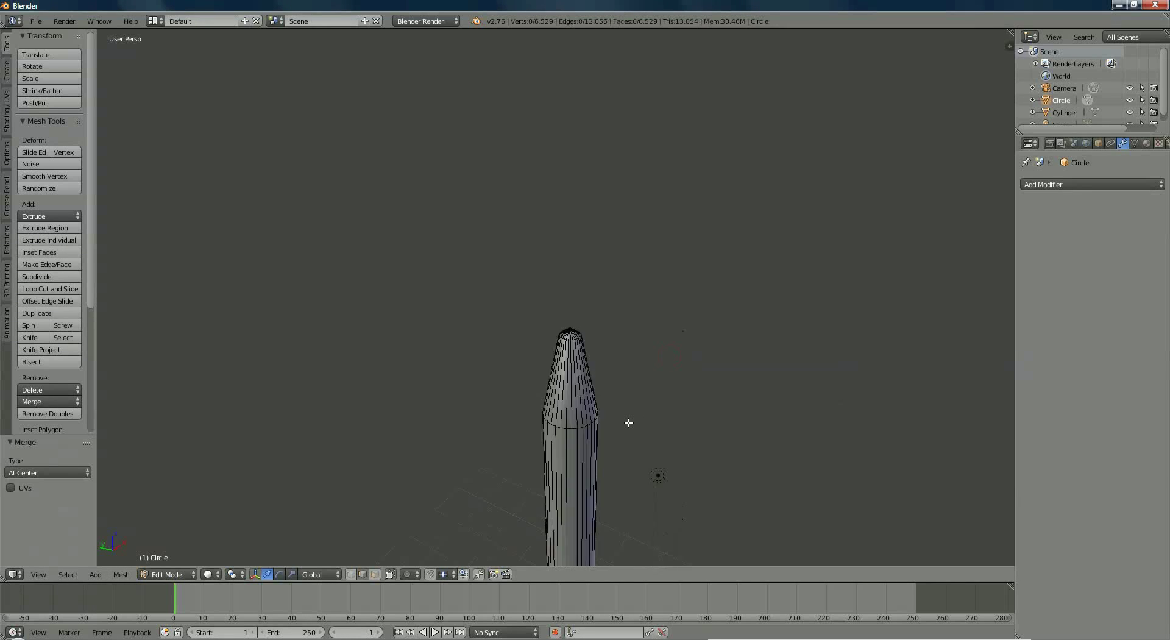
scroll(579, 374, down, 2)
middle_drag(580, 374, 641, 344)
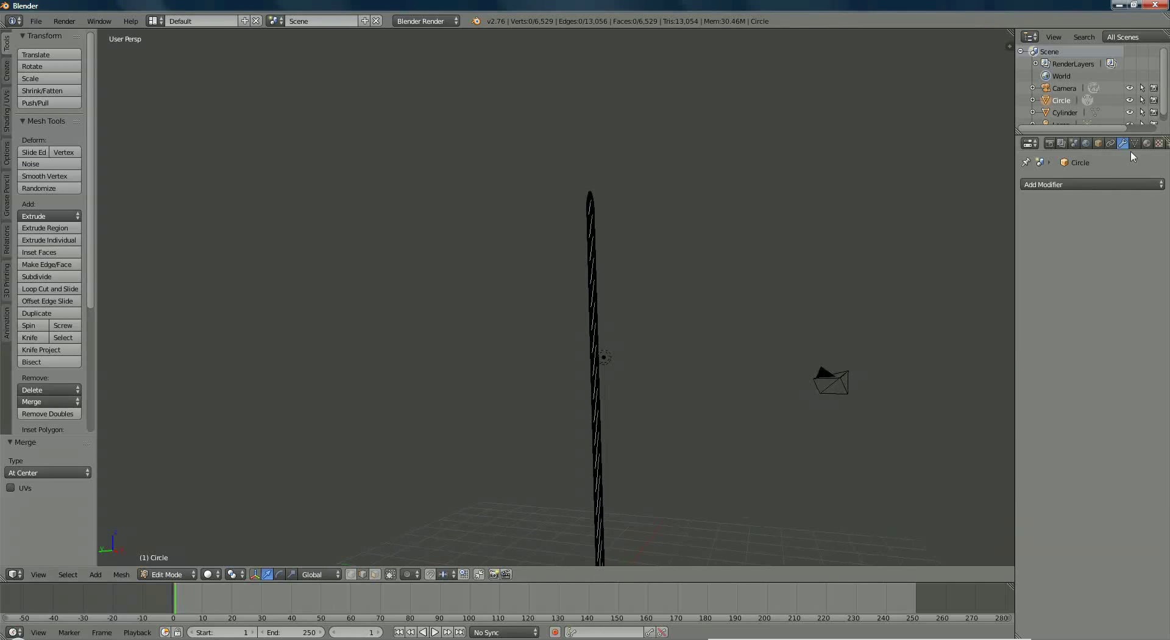
Create a new material for the cane-shaped mesh and name it braun
click(1147, 143)
click(1074, 242)
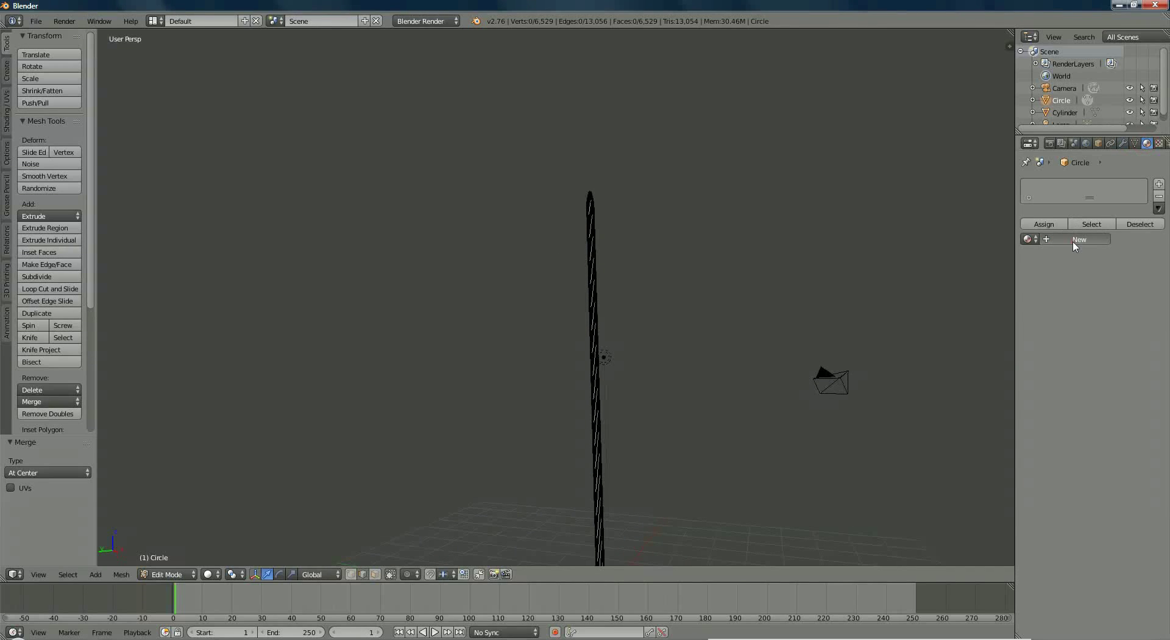
click(1053, 239)
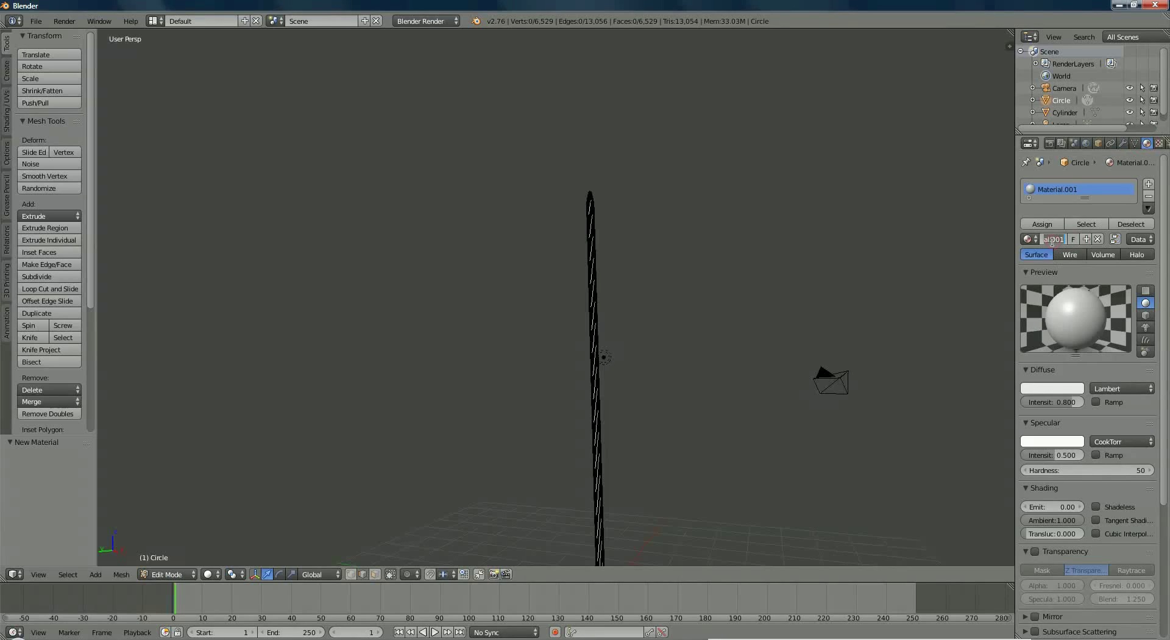
text(braun)
key(Return)
Set the braun material's diffuse colour to a light orange-brown and its diffuse intensity to 1.000
click(1043, 388)
drag(1013, 298, 1009, 289)
drag(1074, 232, 1079, 256)
drag(1070, 407, 1109, 407)
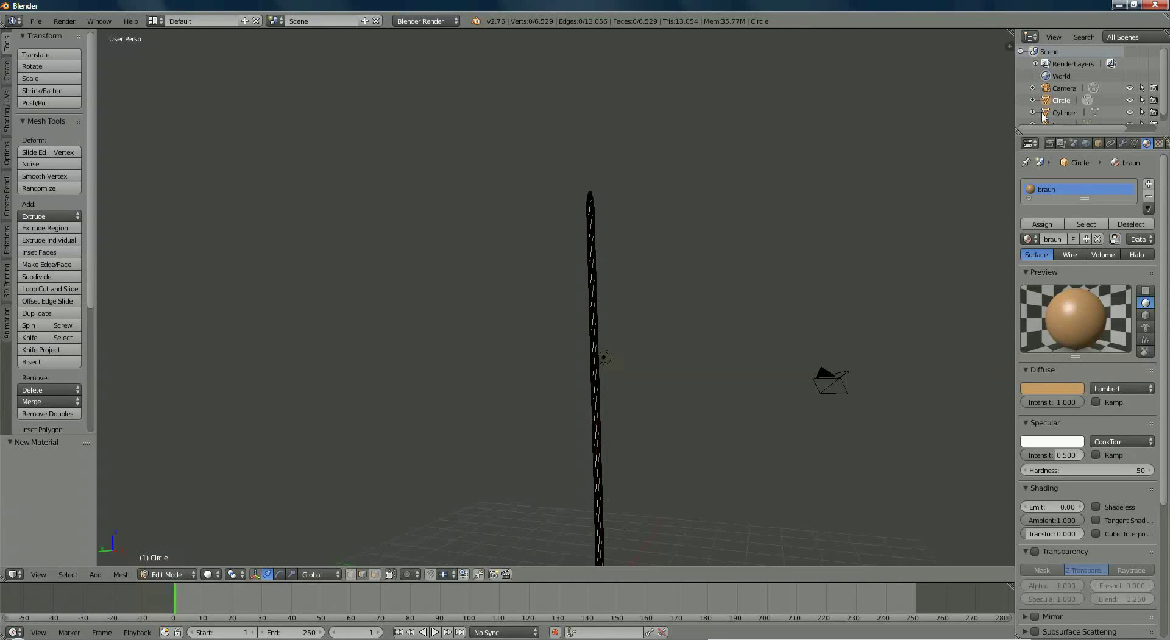
Rename the Circle object as handle
double_click(1061, 100)
text(handle)
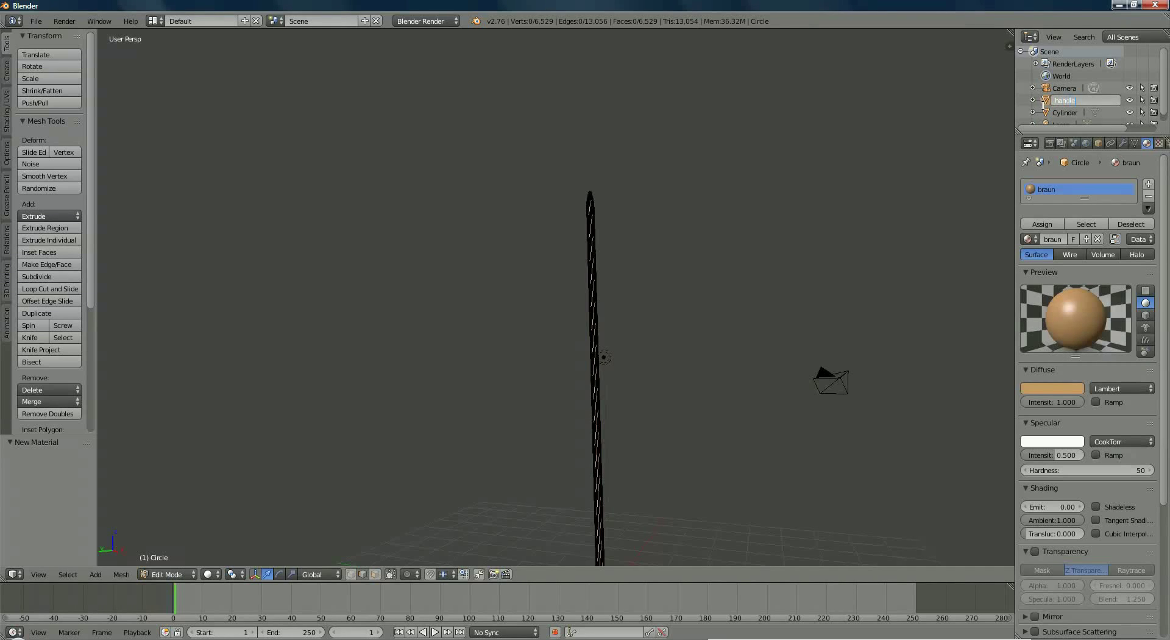
key(Return)
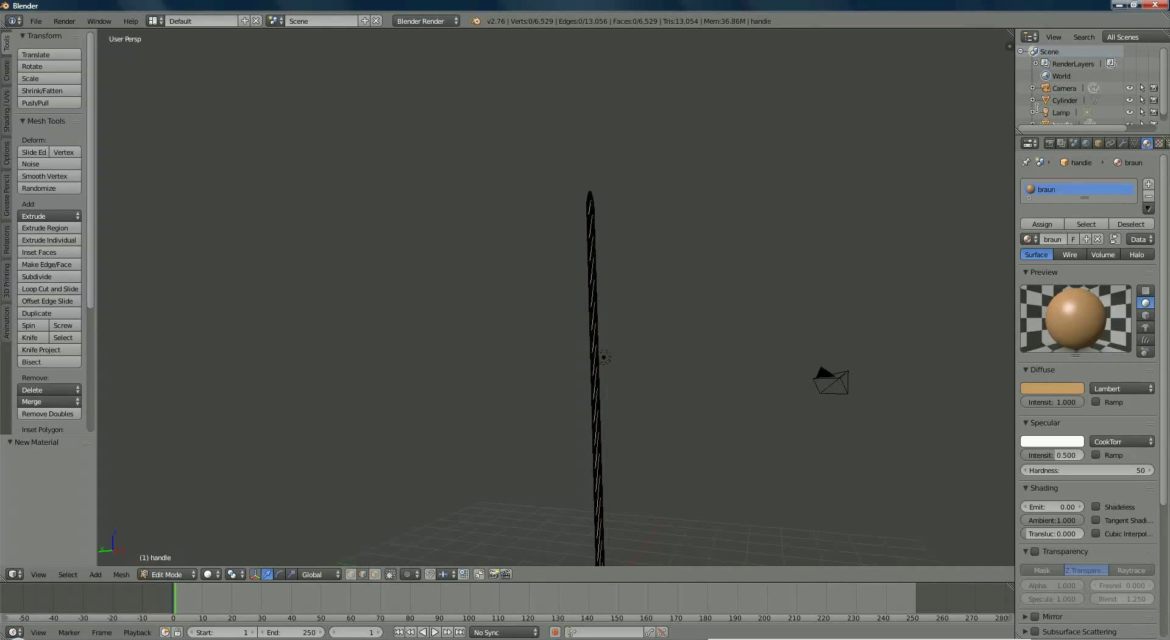
Return the handle to Object Mode and apply smooth shading to it
middle_drag(609, 342, 546, 371)
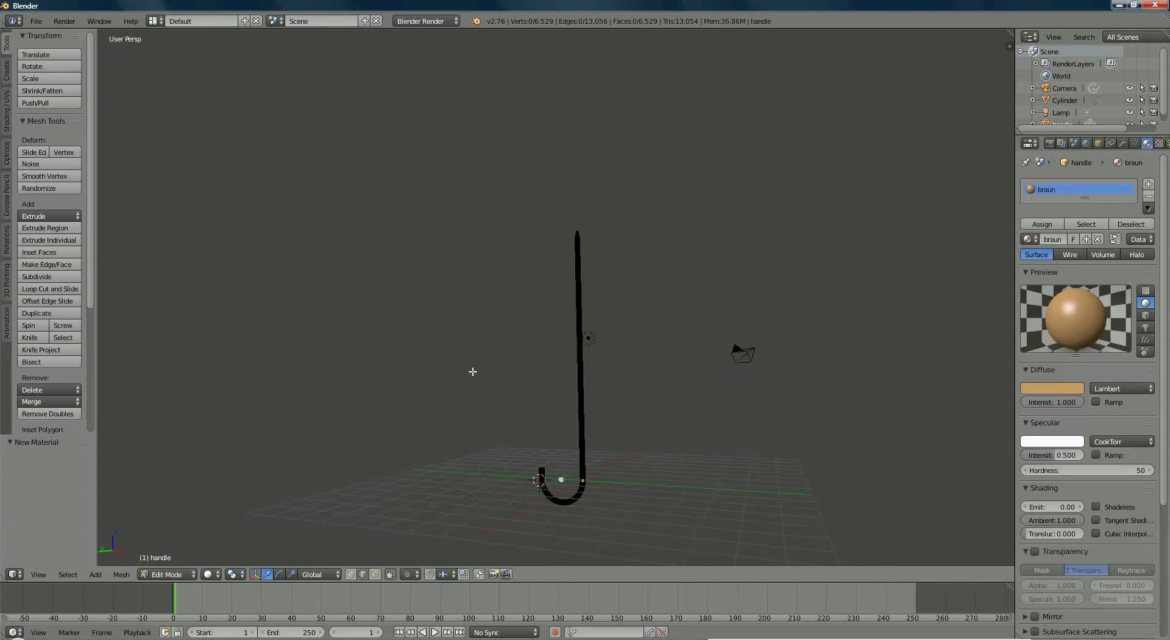
click(164, 574)
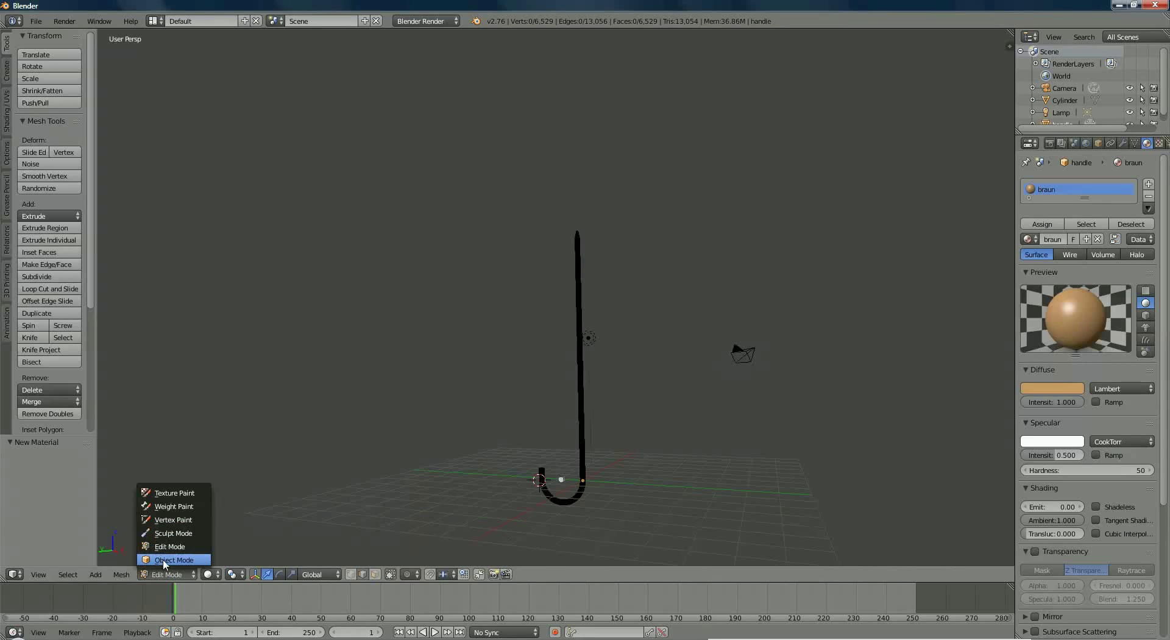
click(160, 559)
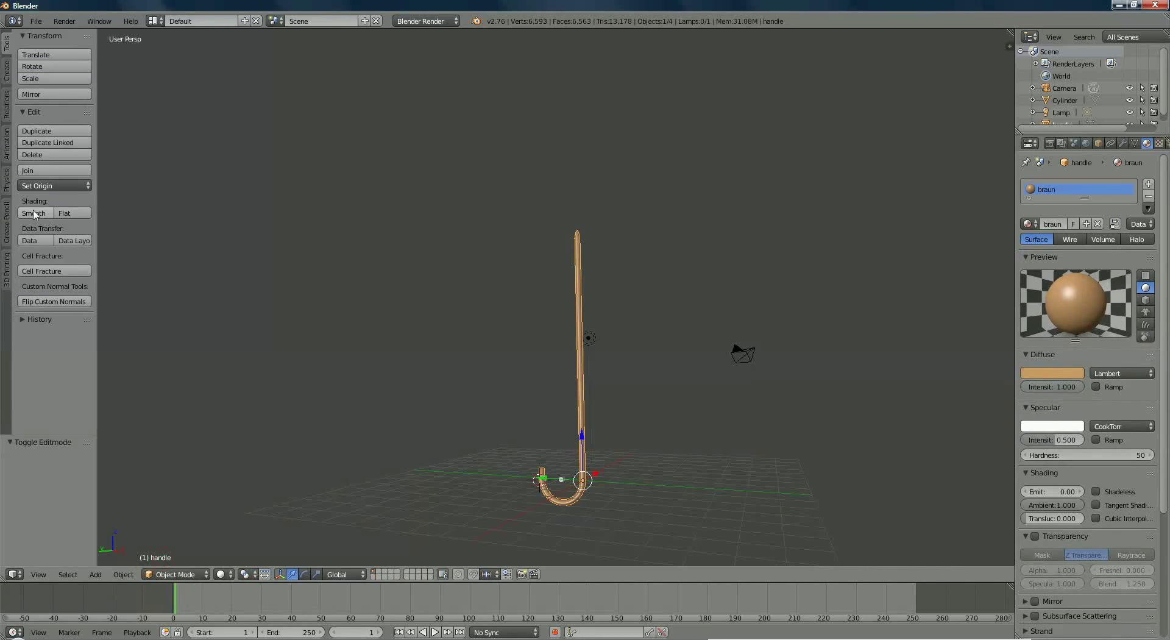
click(34, 213)
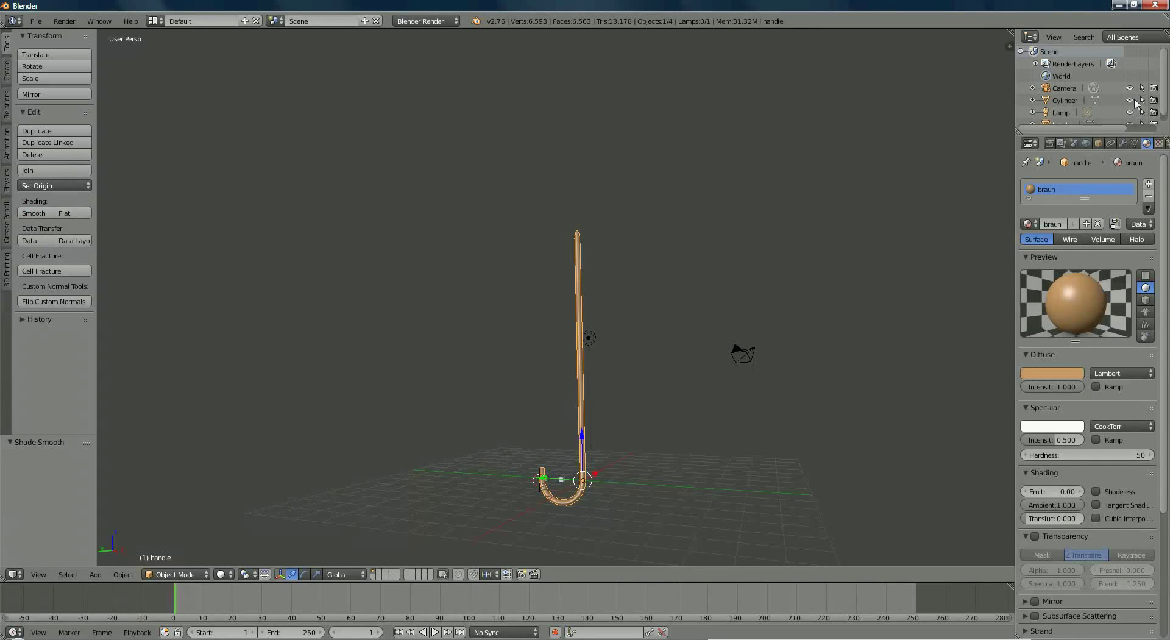
Hide the handle object in the 3D viewport
scroll(1137, 110, down, 1)
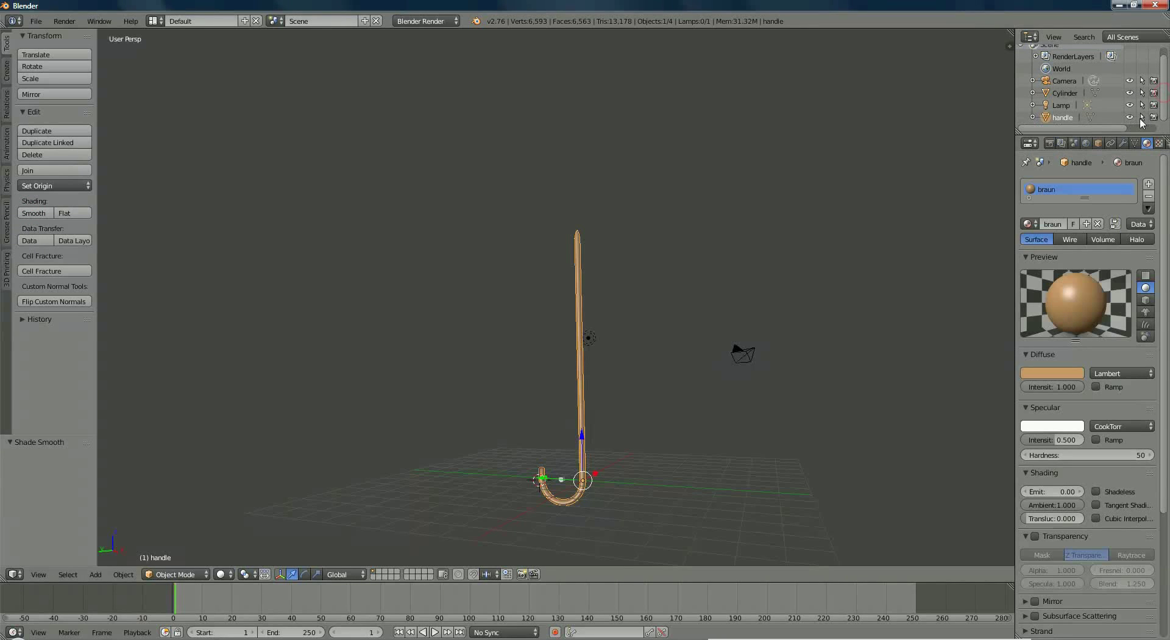
click(1130, 117)
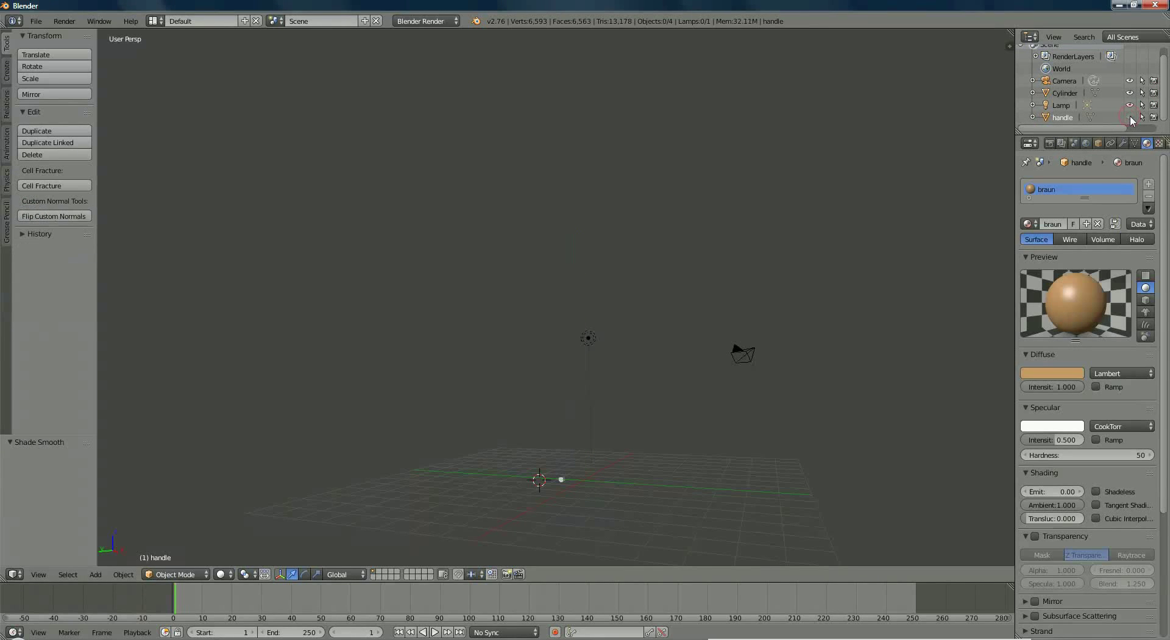
middle_drag(597, 332, 651, 353)
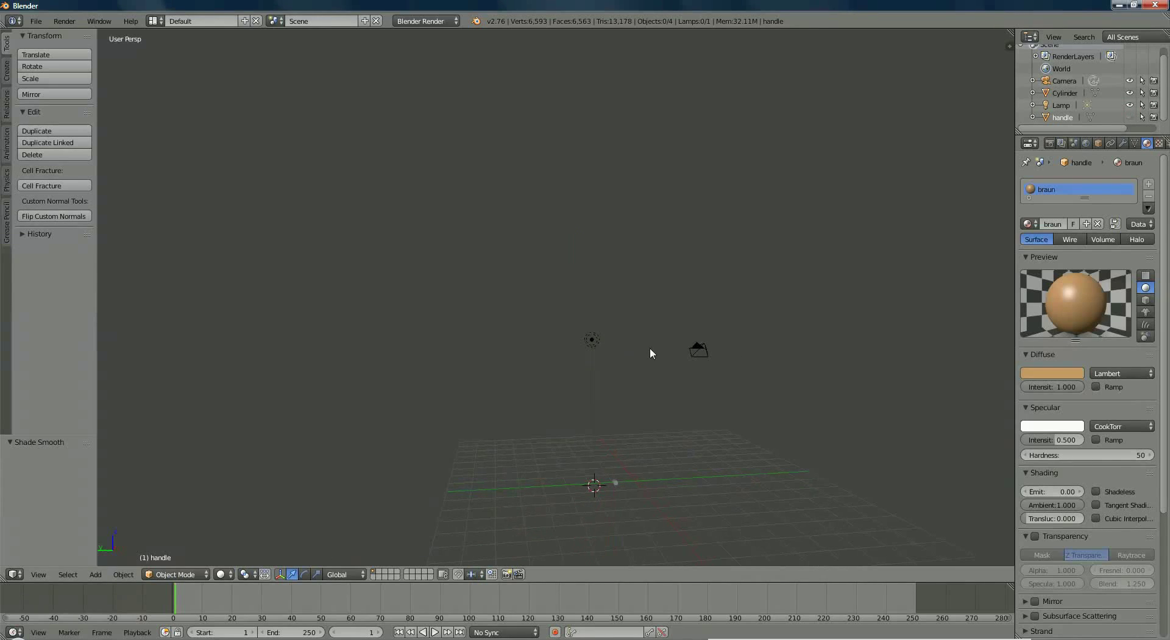
Add a mesh circle with 24 vertices and a radius of 1
click(97, 574)
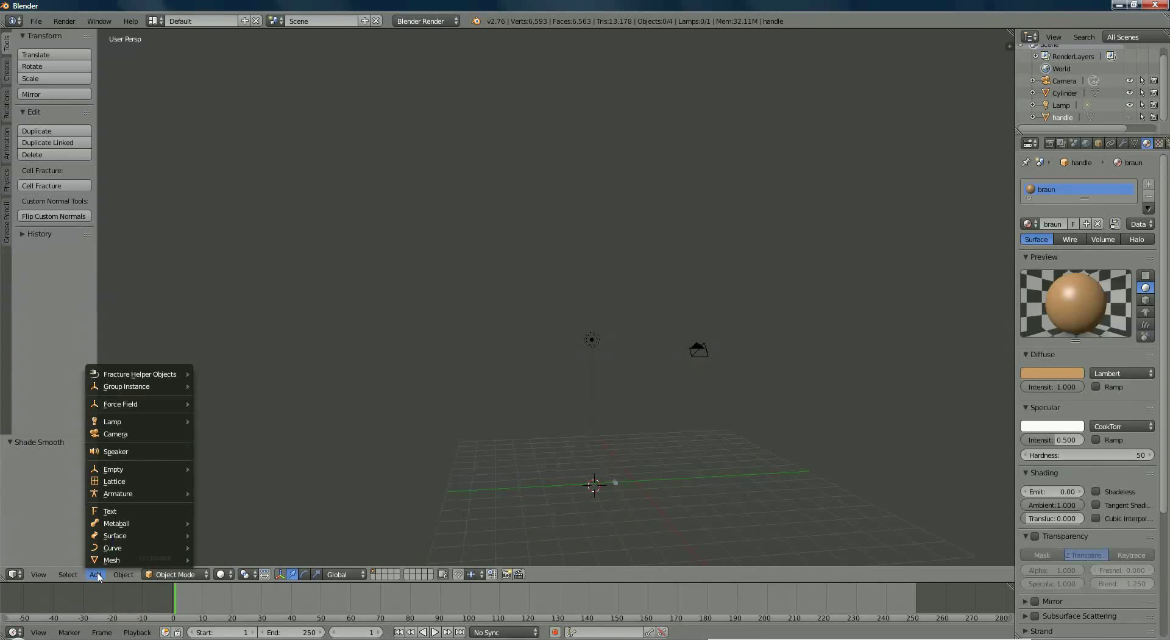
mouse_move(100, 560)
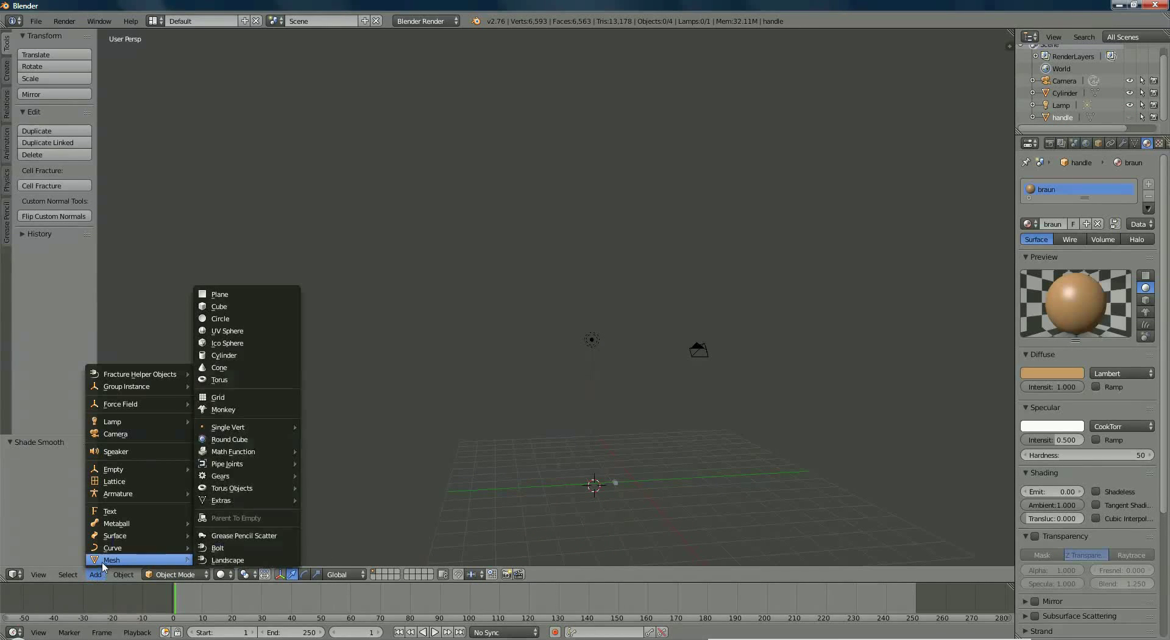
click(214, 319)
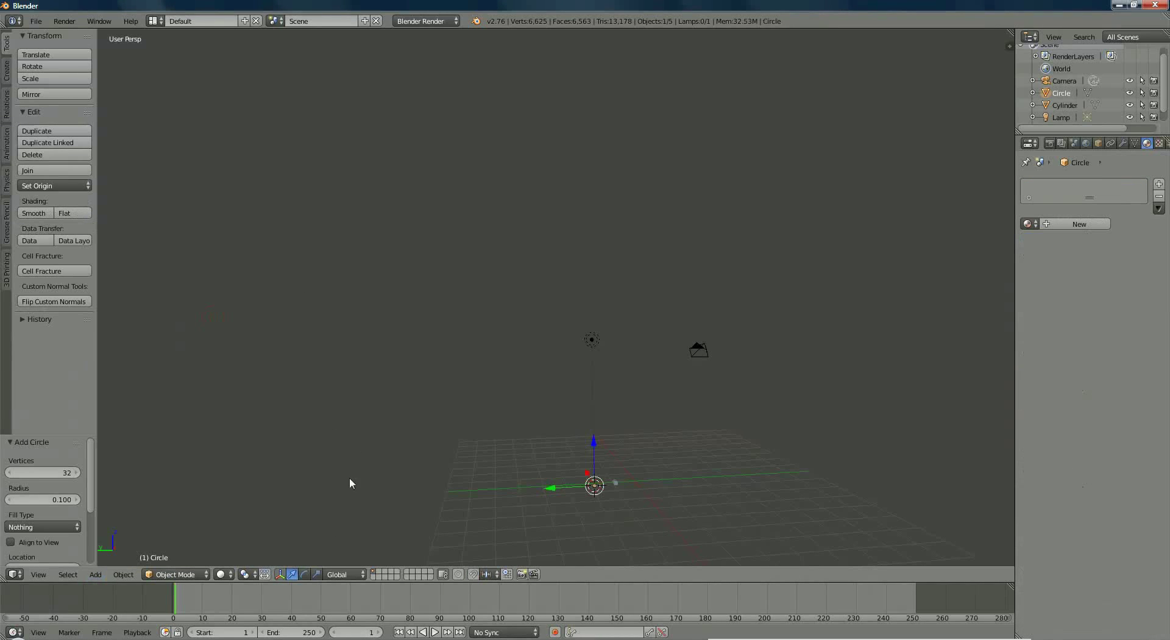
click(61, 477)
text(24)
key(Return)
click(59, 501)
text(1)
key(Return)
Place the new circle at the world origin by setting its X, Y and Z location to 0
key(n)
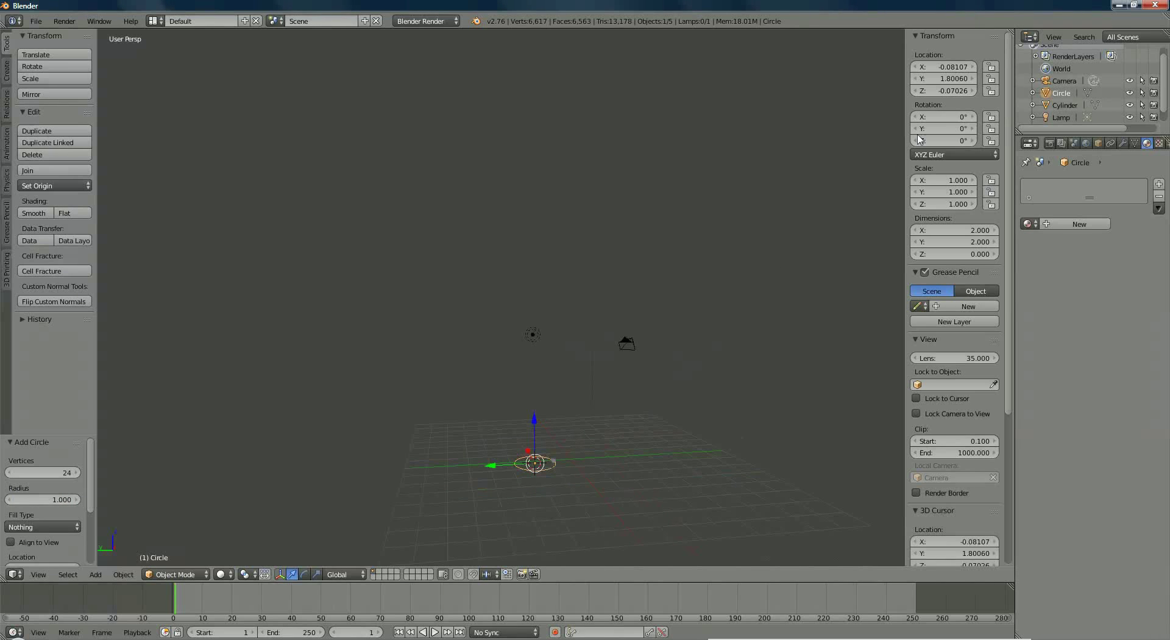
click(955, 67)
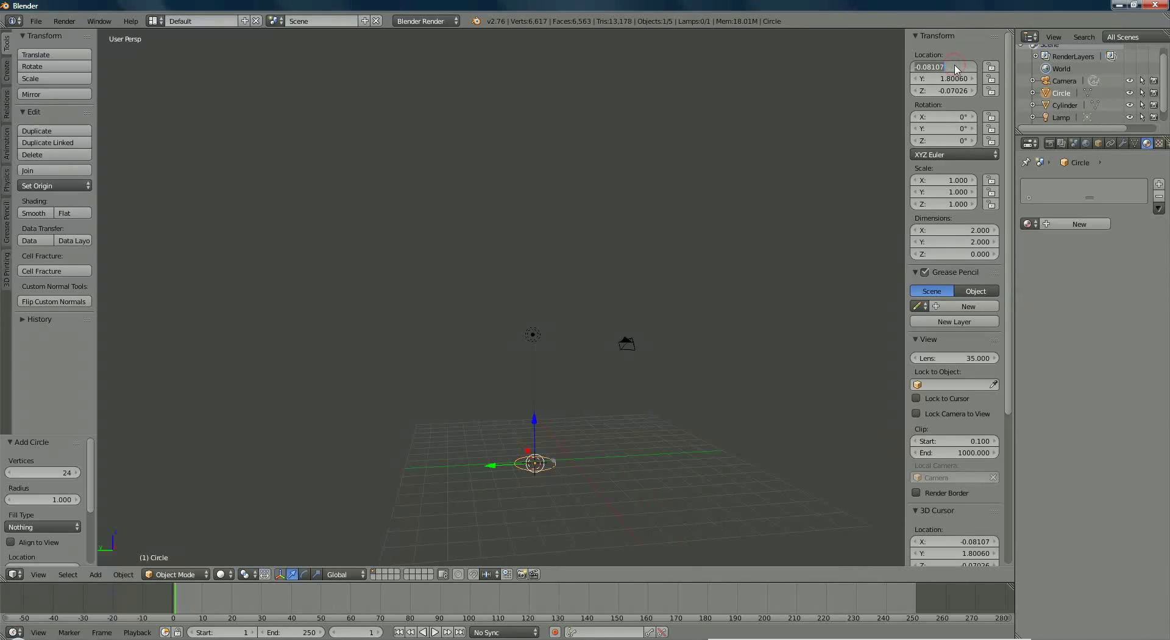
text(0)
key(Return)
click(952, 78)
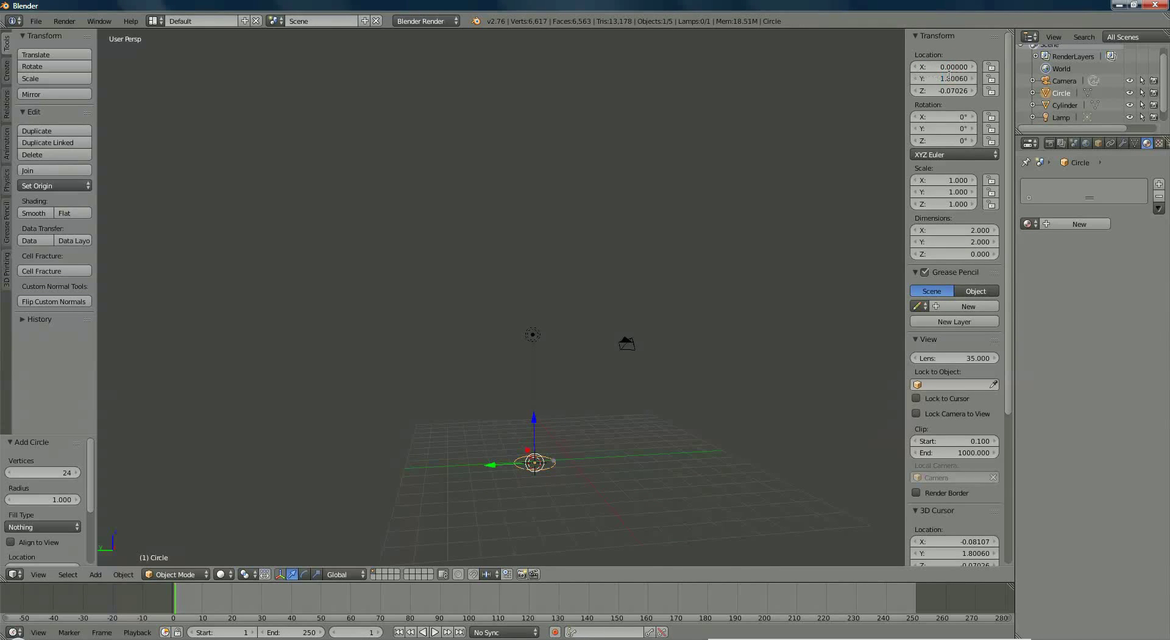
text(0)
key(Return)
click(952, 87)
text(0)
key(Return)
scroll(605, 362, up, 2)
middle_drag(549, 399, 530, 257)
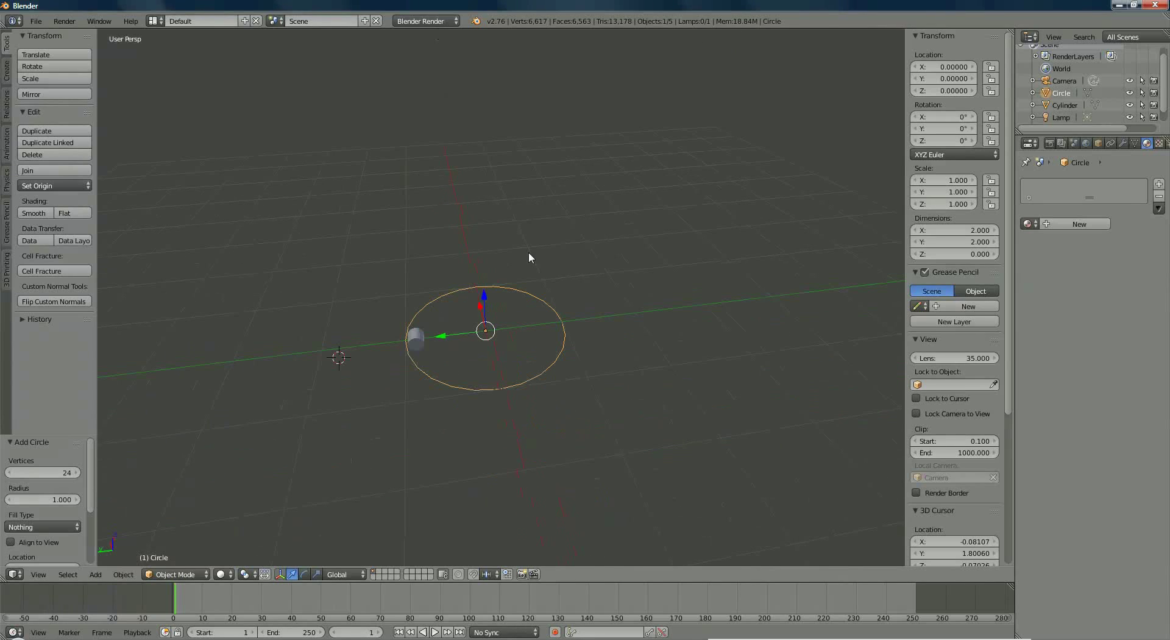
Hide the Cylinder object in the viewport and exclude it from rendering
click(1129, 105)
click(1154, 106)
middle_drag(436, 390, 467, 386)
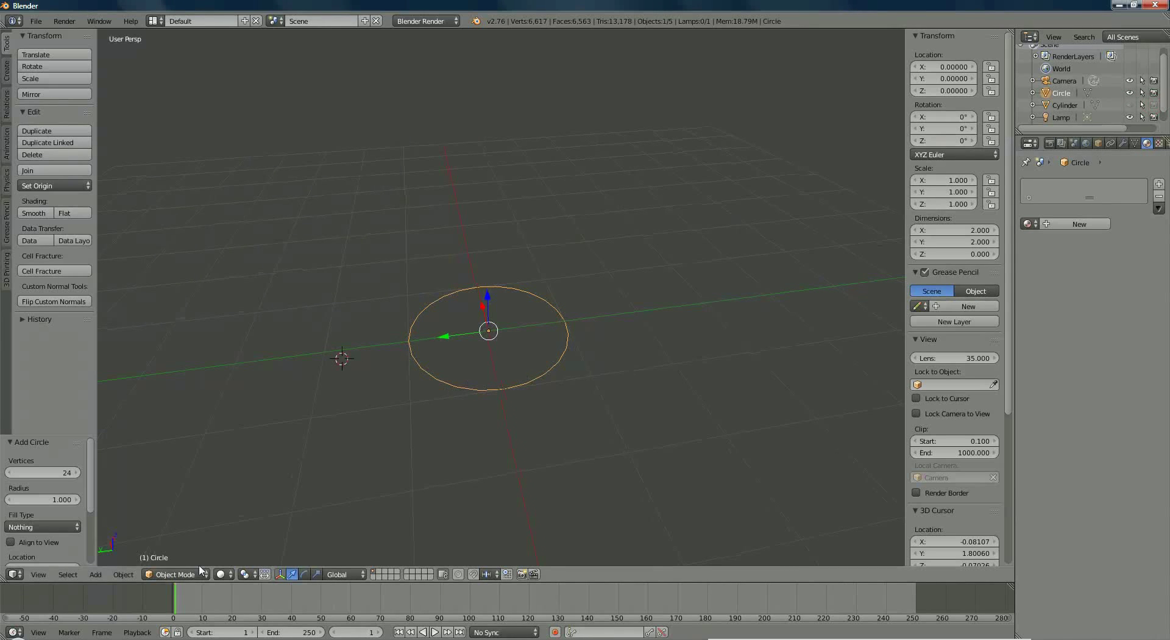
Edit the circle's mesh in vertex selection mode and select every second vertex around it, 12 of the 24
click(177, 574)
click(175, 546)
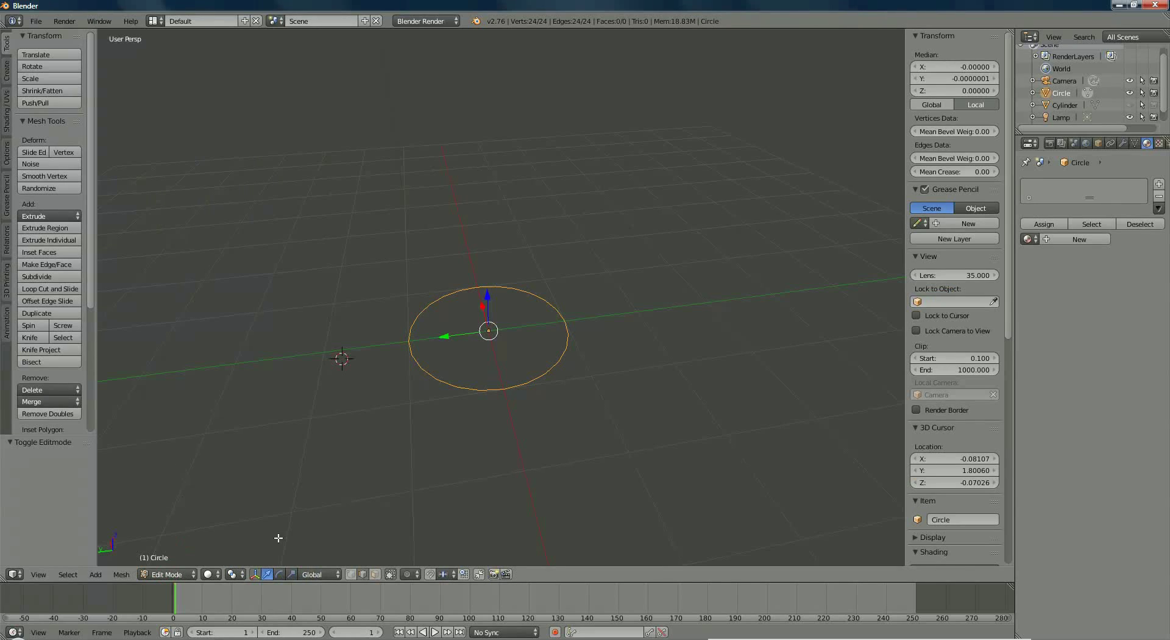
click(353, 573)
middle_drag(429, 384, 437, 389)
right_click(427, 366)
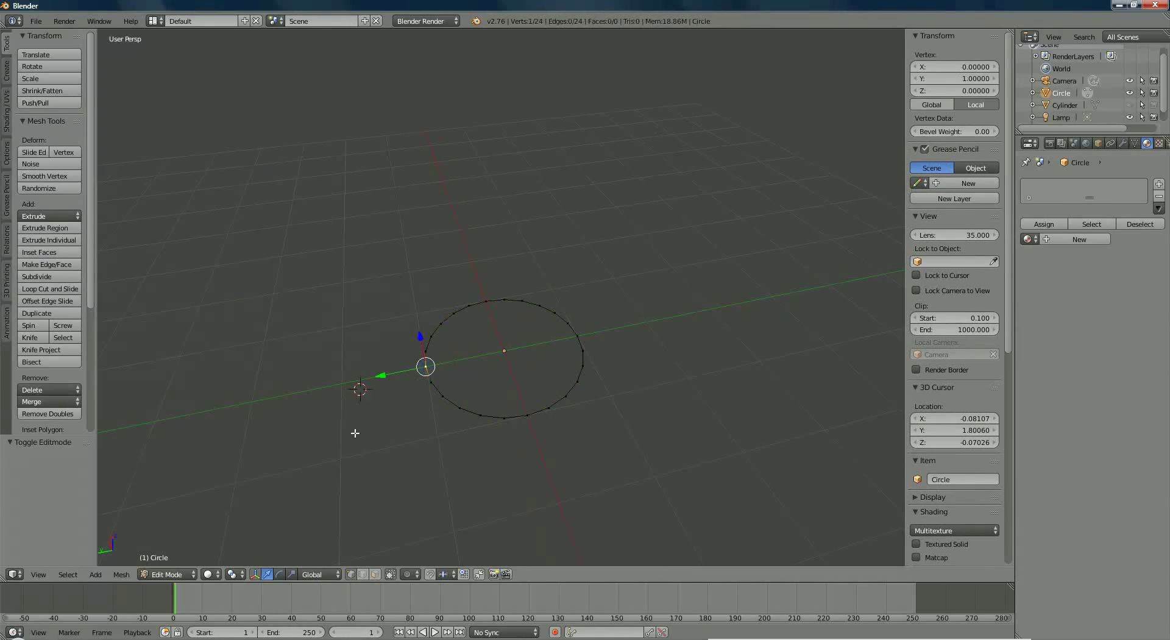
shift+right_click(447, 396)
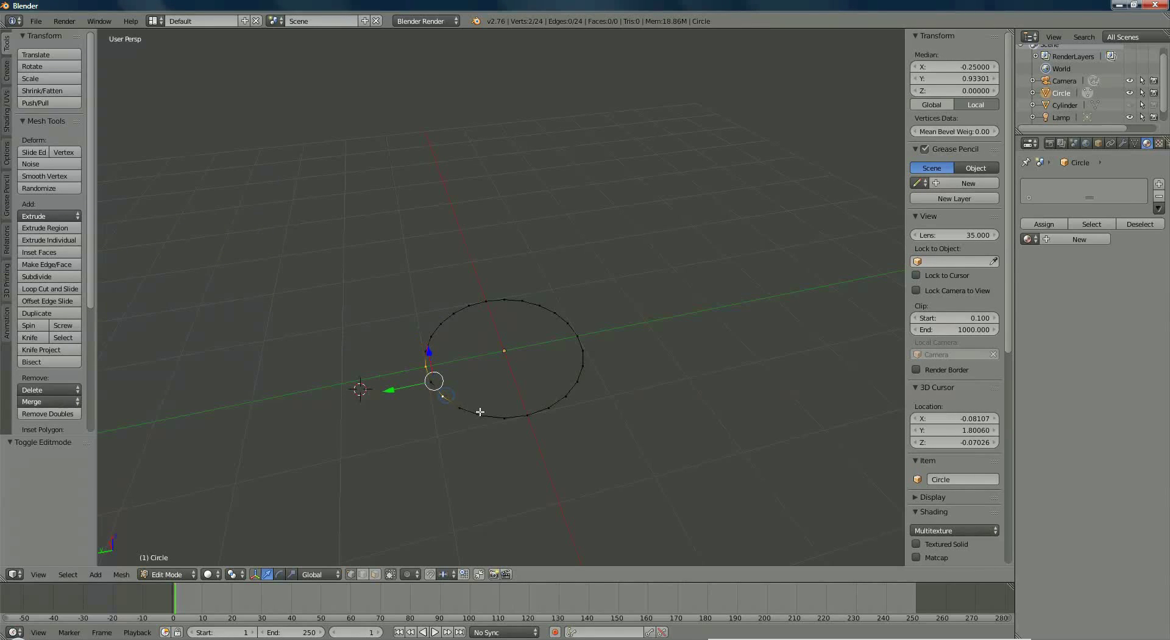
shift+right_click(482, 417)
shift+right_click(549, 405)
shift+right_click(576, 381)
shift+right_click(581, 349)
shift+right_click(569, 323)
shift+right_click(540, 298)
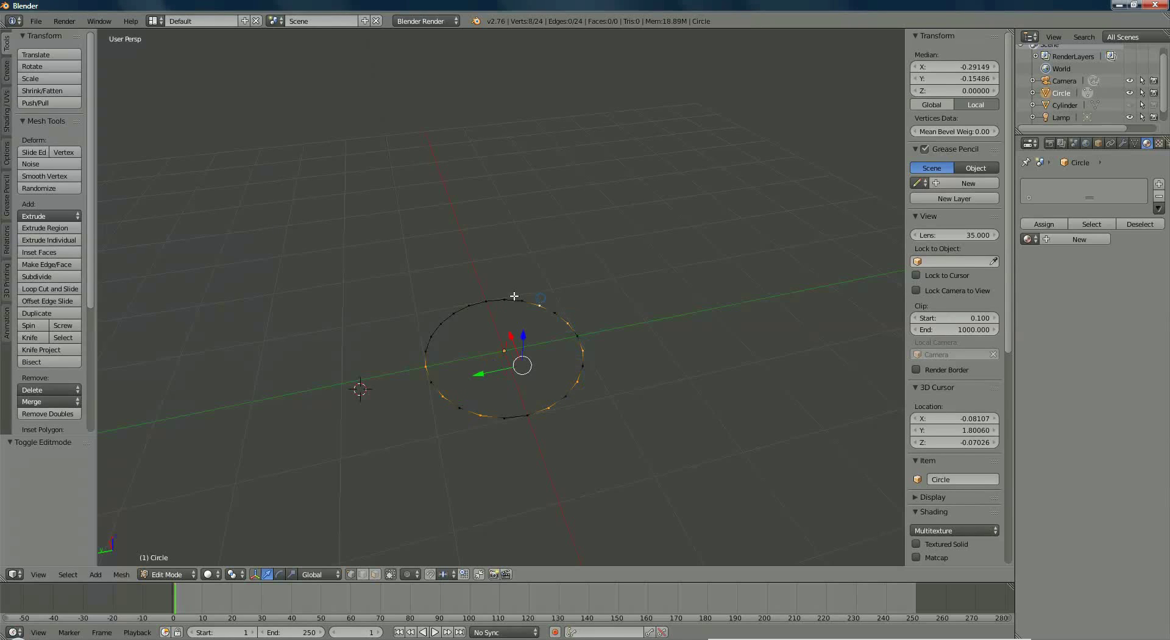
shift+right_click(522, 301)
shift+right_click(470, 304)
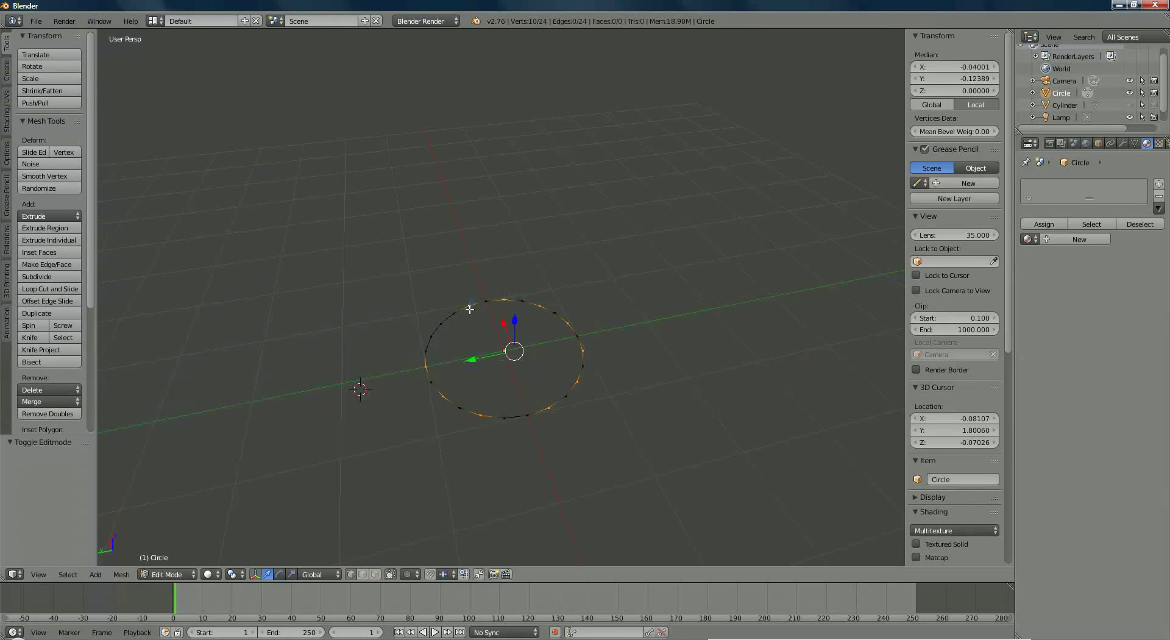
shift+right_click(442, 325)
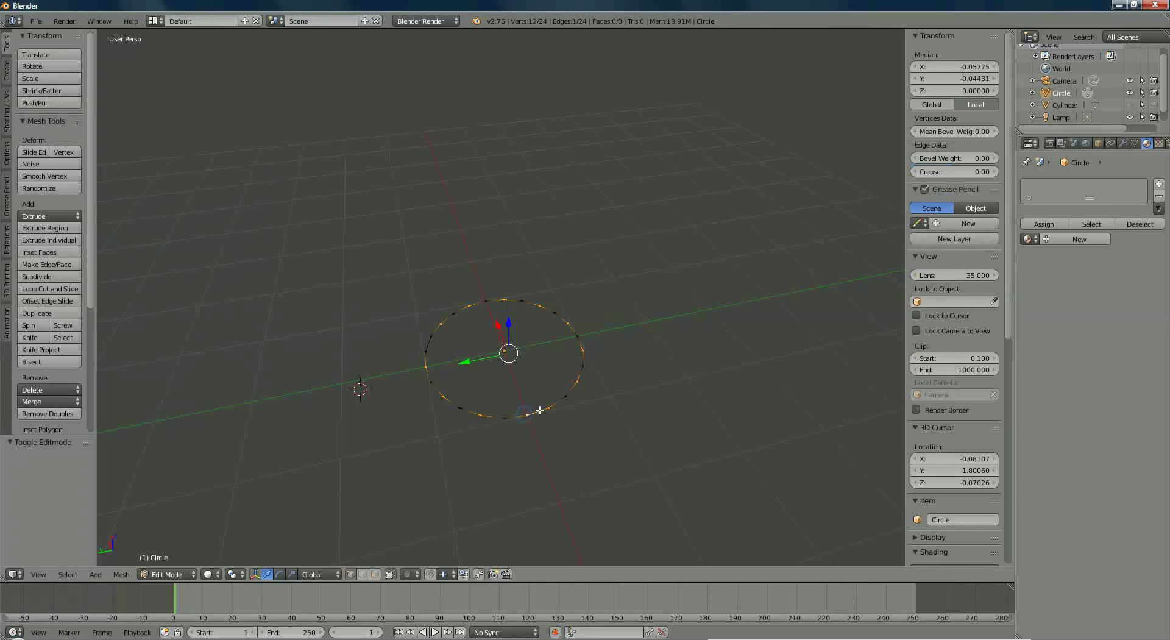
shift+right_click(566, 395)
shift+right_click(583, 352)
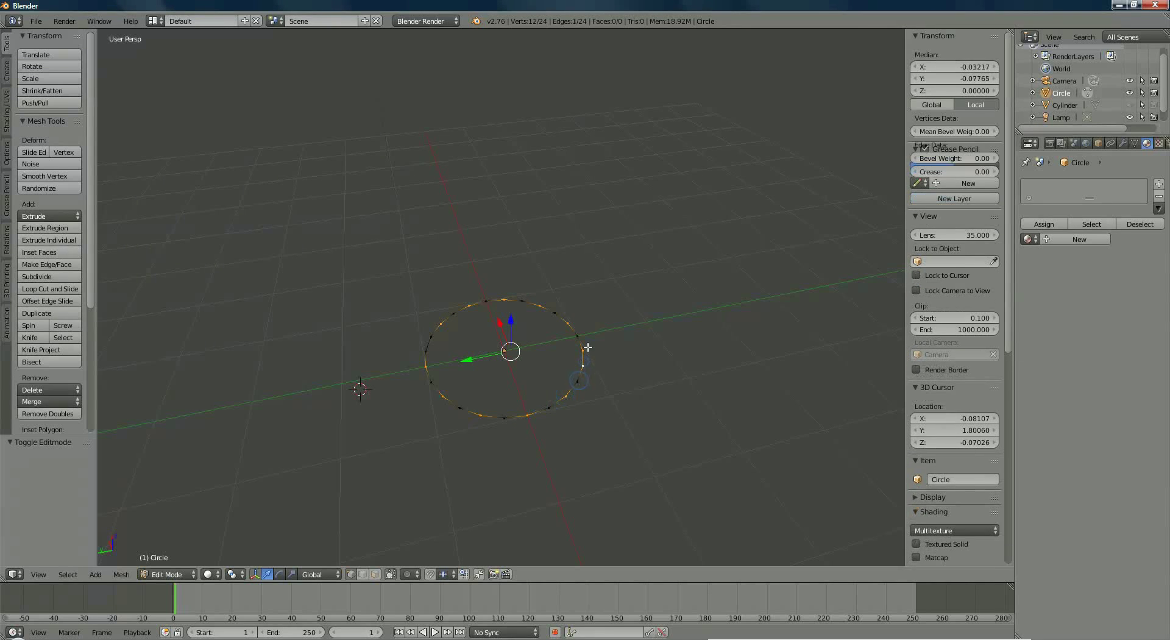
shift+right_click(577, 335)
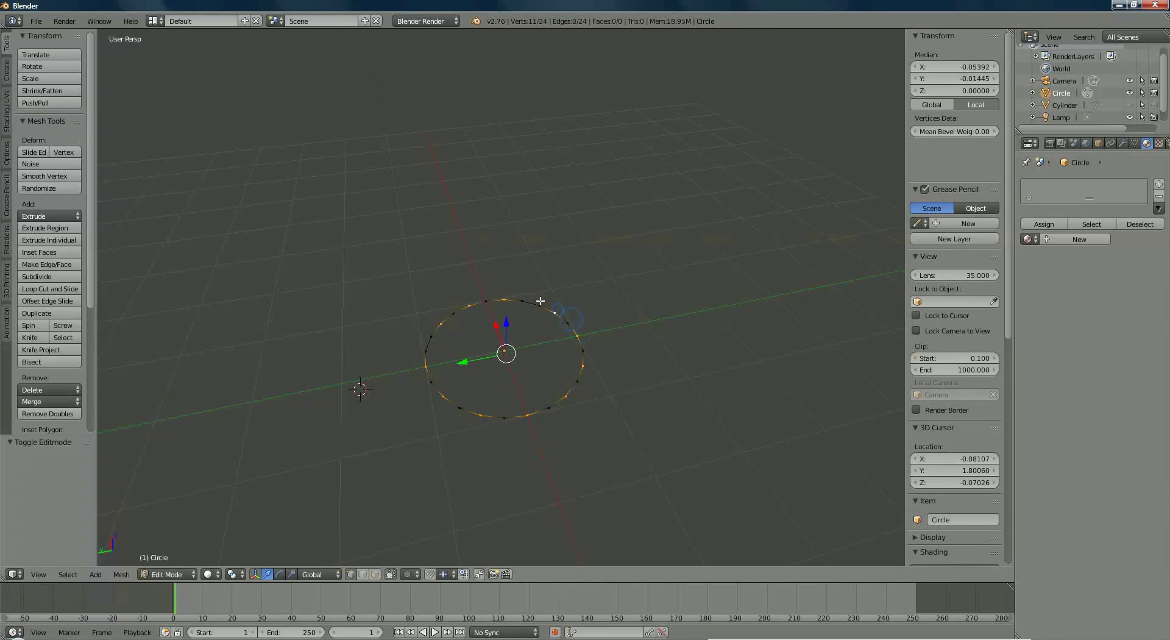
shift+right_click(500, 294)
shift+right_click(469, 303)
shift+right_click(450, 313)
shift+right_click(437, 334)
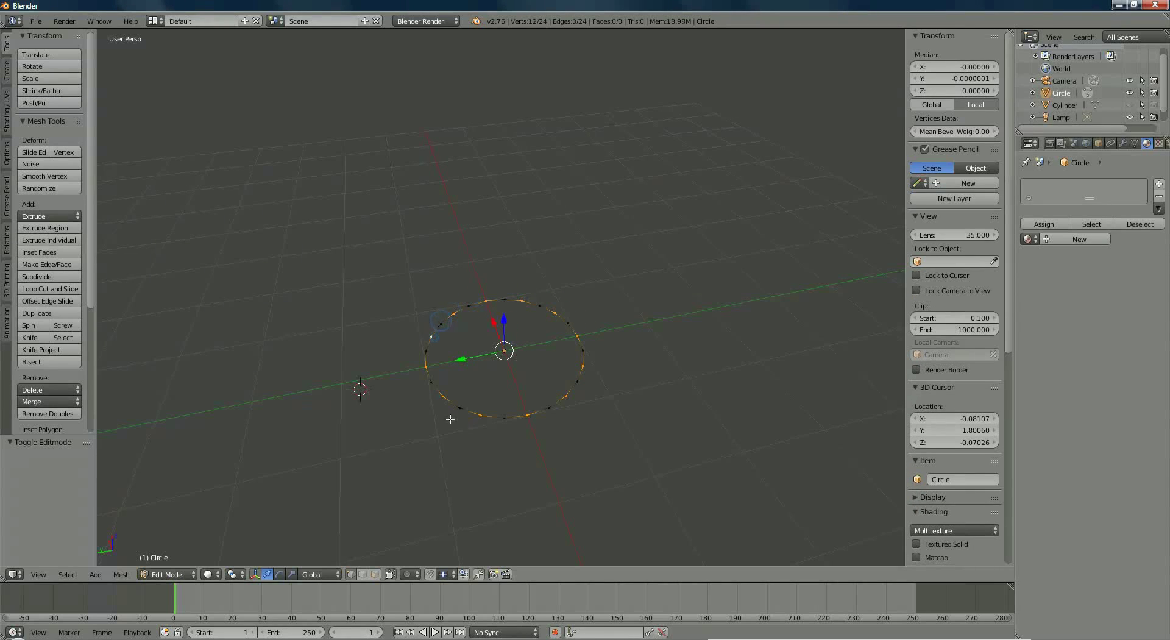
Scale the selected alternate vertices uniformly inward to about 0.79, forming a twelve-pointed star outline
scroll(451, 422, up, 2)
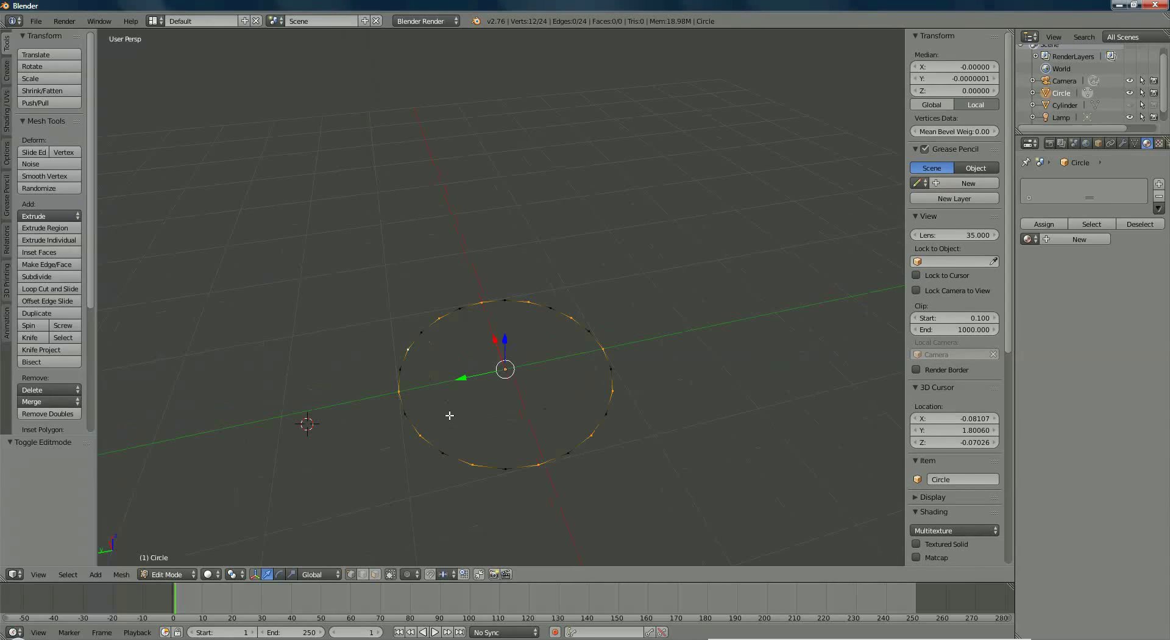
key(s)
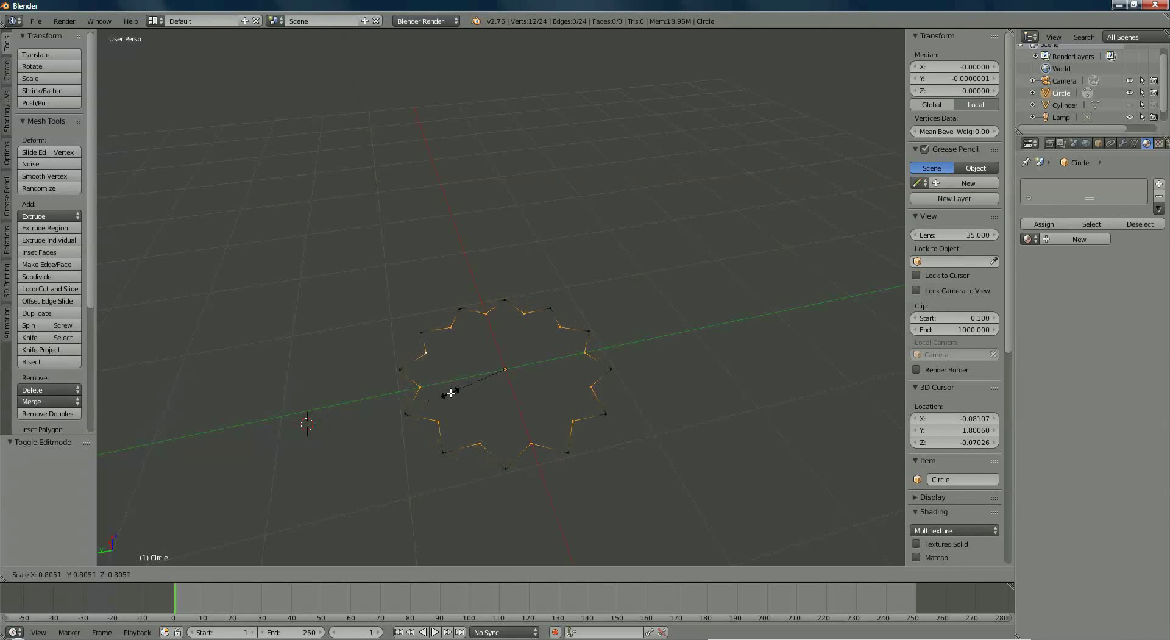
click(451, 392)
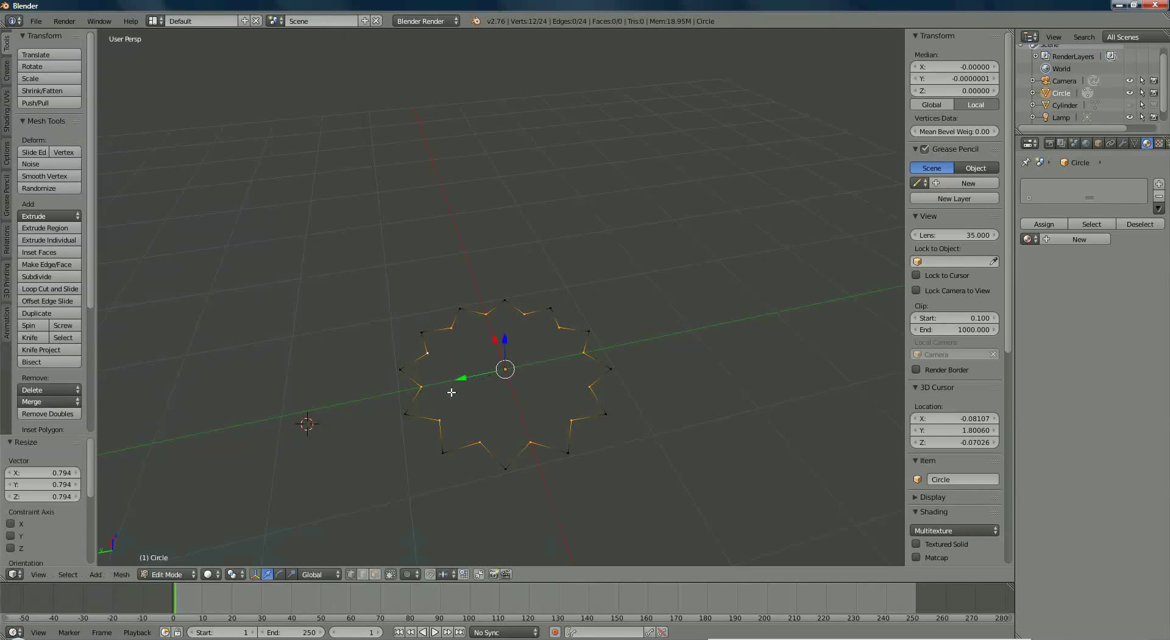
Select the entire twelve-pointed star outline and extrude it straight up along Z by about 5.46 units
key(a)
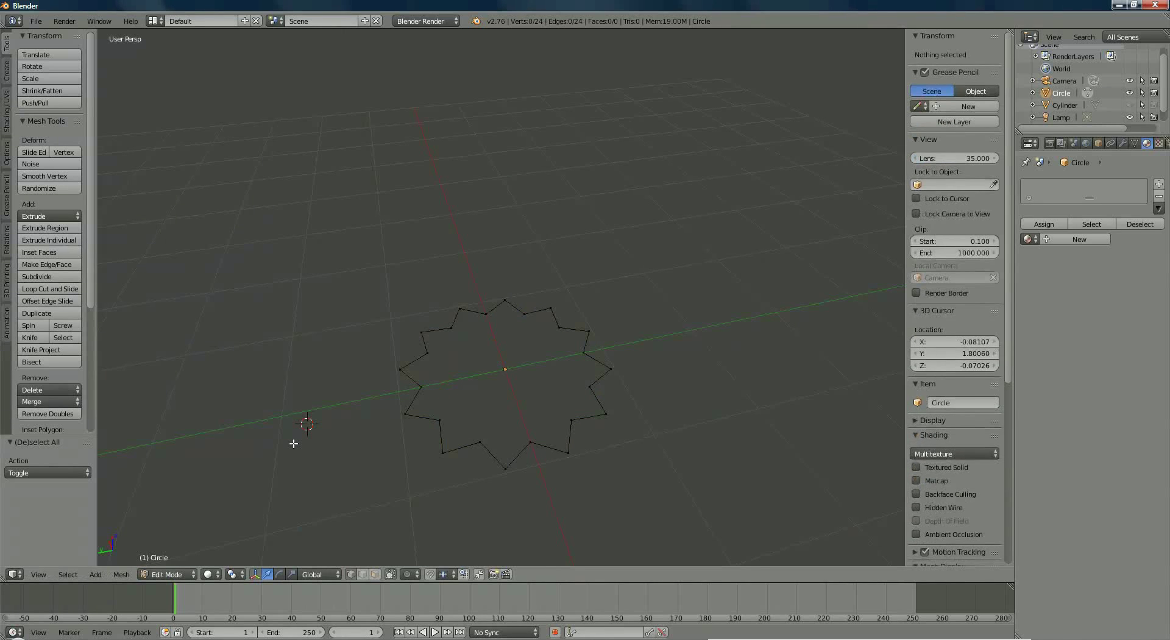
key(a)
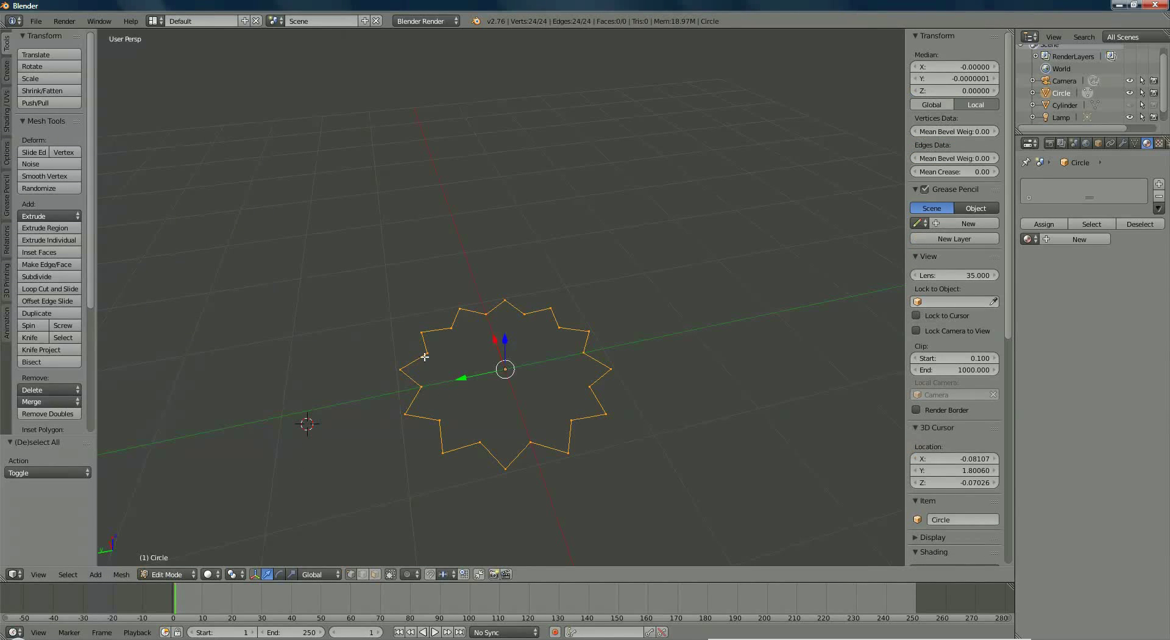
scroll(322, 433, down, 3)
scroll(317, 436, down, 1)
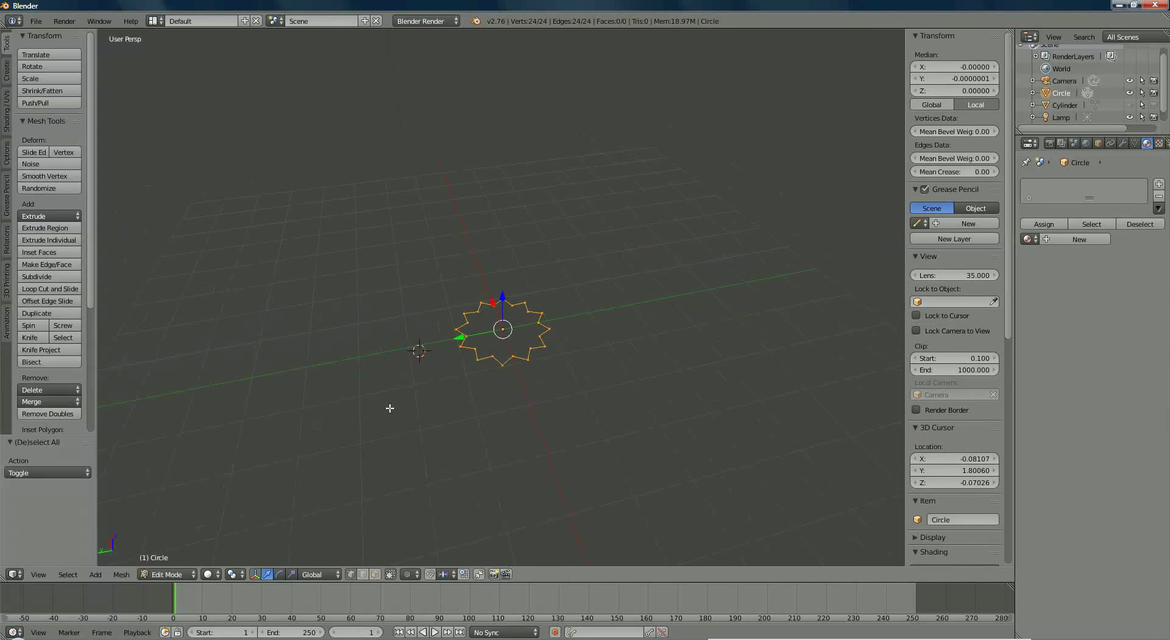
key(e)
key(z)
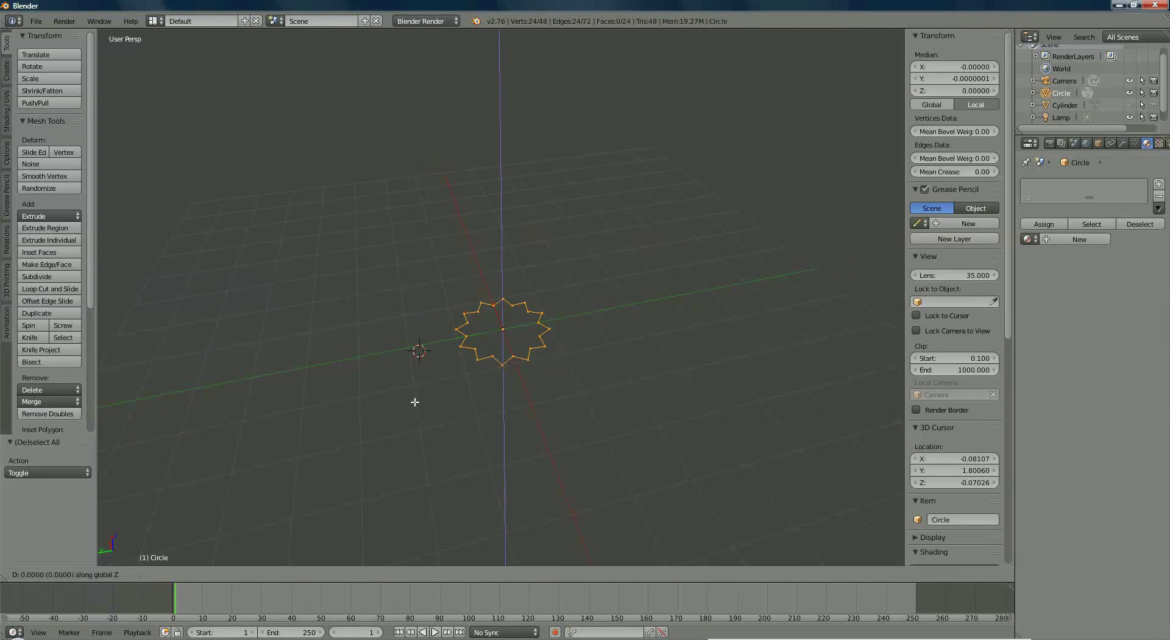
click(427, 111)
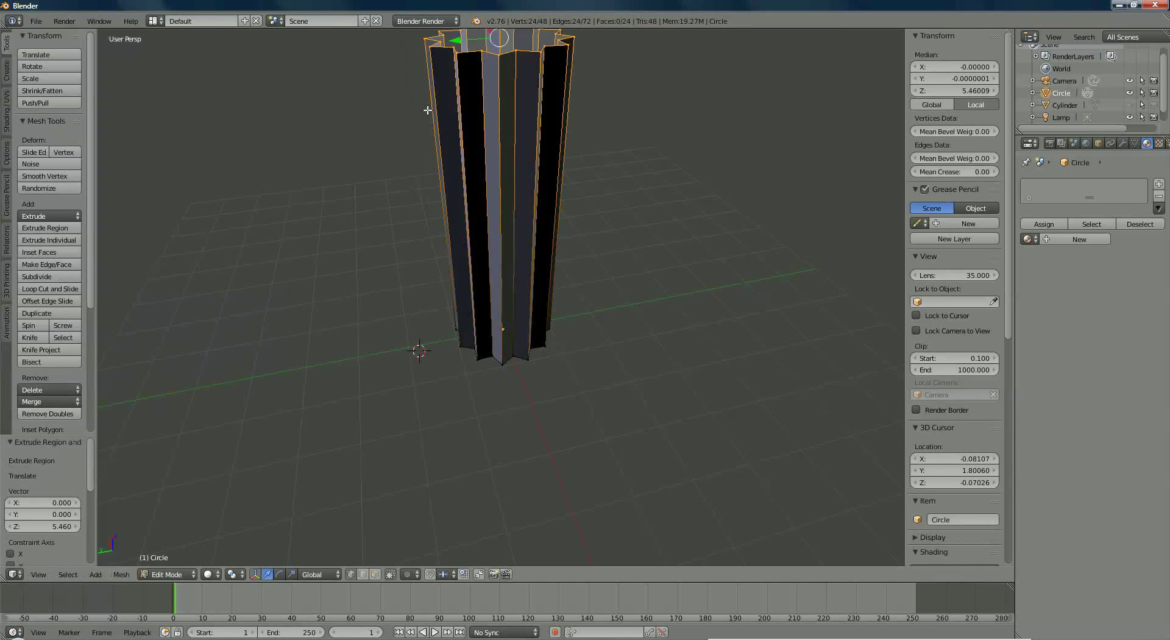
Raise the extruded top ring about 2.28 units further along Z and scale it uniformly to about 0.283
shift+middle_drag(447, 277, 454, 327)
scroll(454, 282, down, 2)
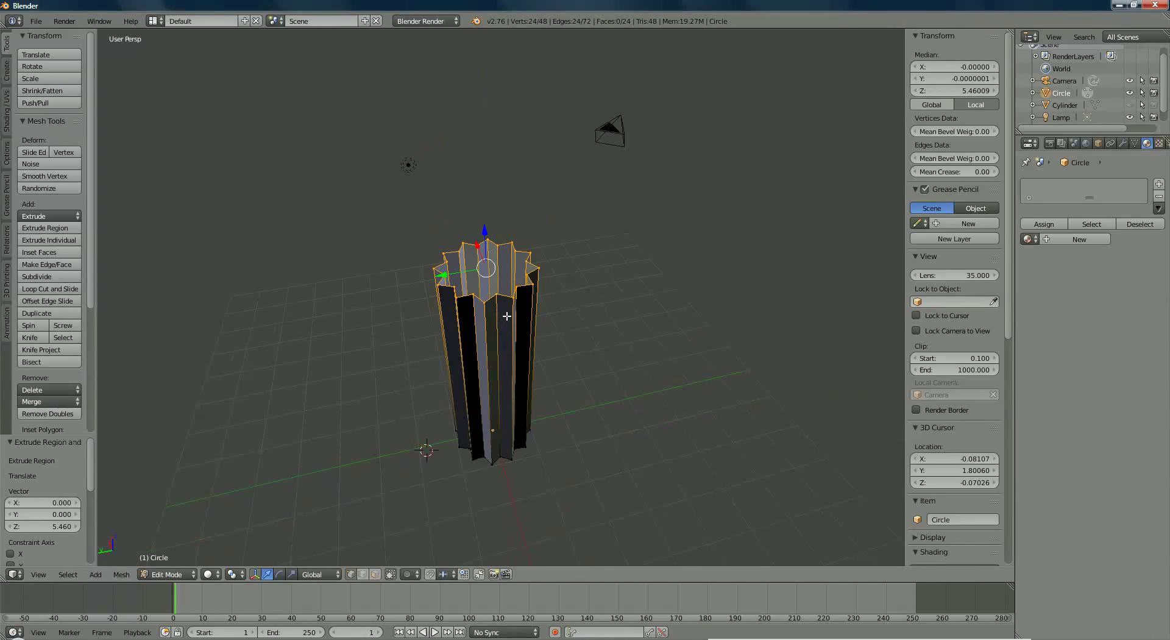
drag(487, 231, 461, 114)
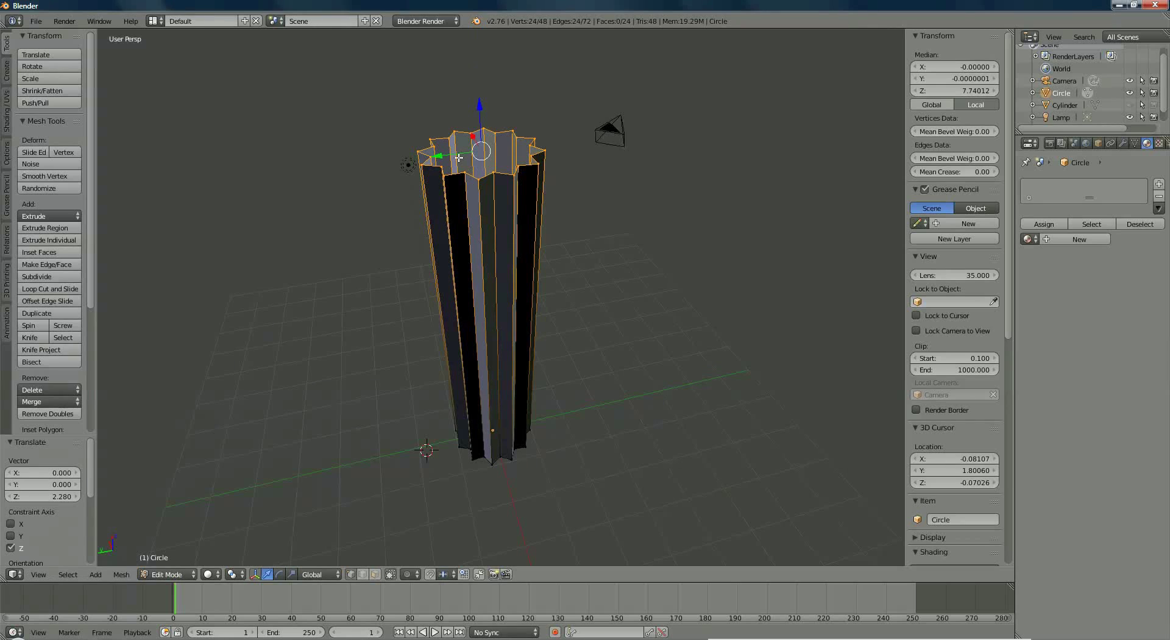
key(s)
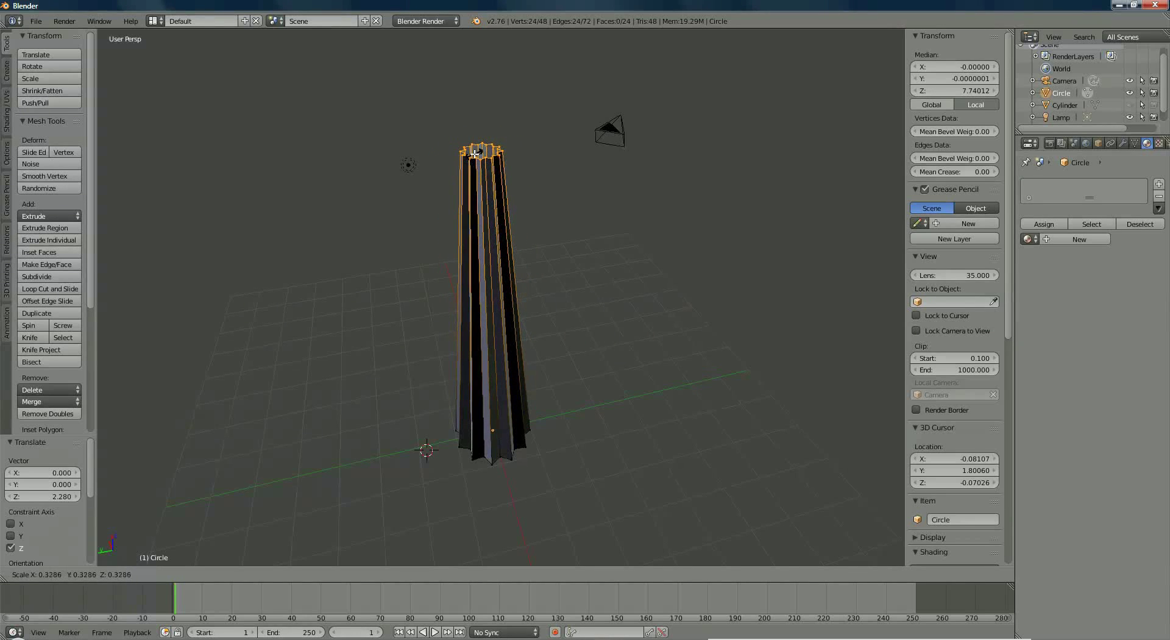
click(477, 153)
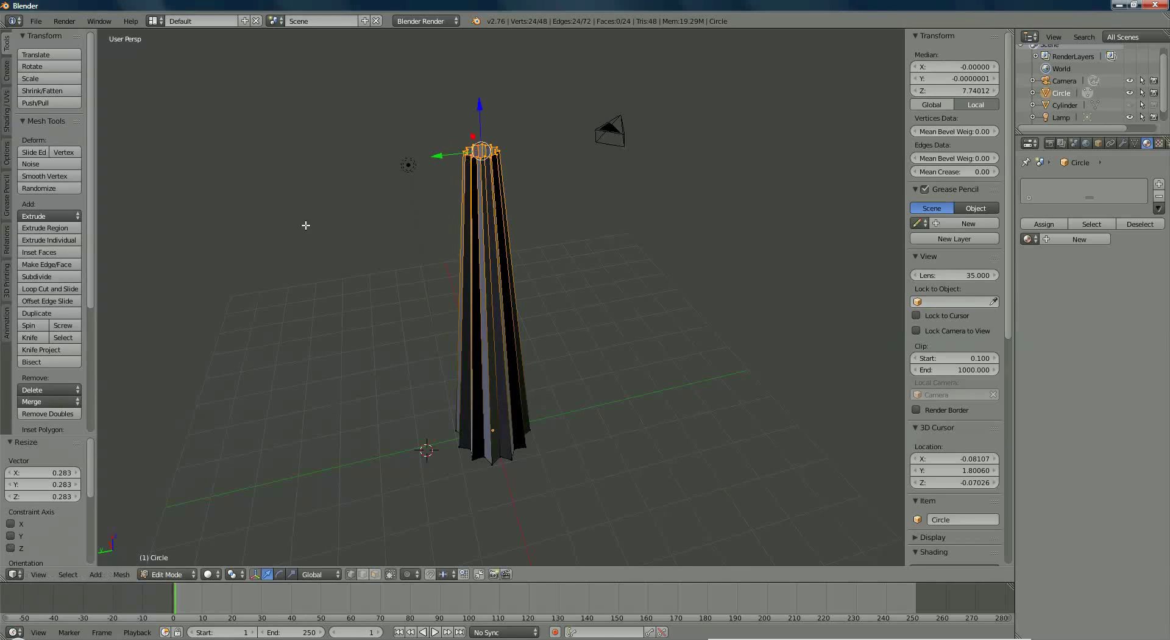
Extrude the open top edge inward in place, scaling the new star ring to about 0.645
scroll(502, 234, up, 2)
key(KP_Decimal)
scroll(556, 253, up, 4)
scroll(594, 230, up, 4)
shift+middle_drag(632, 201, 608, 217)
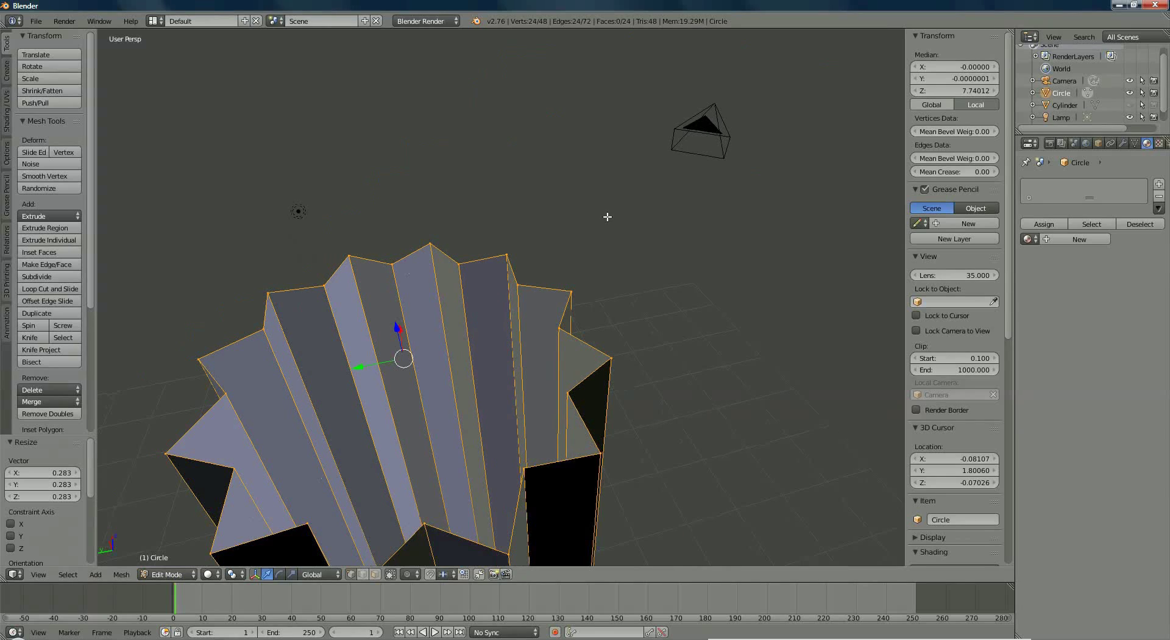
key(e)
key(s)
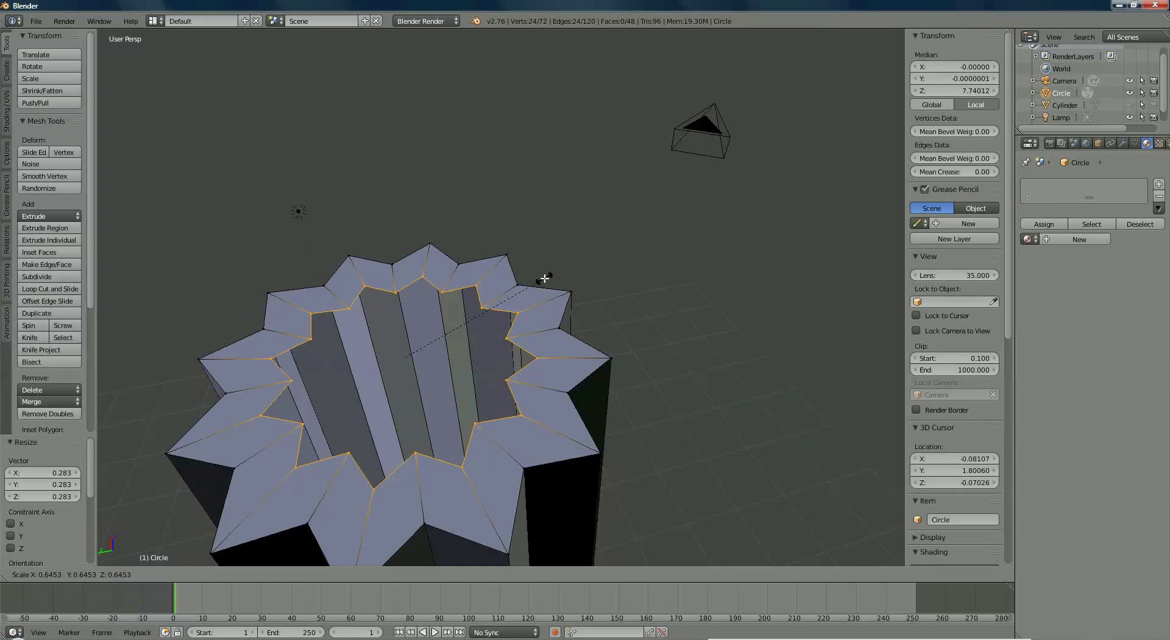
click(544, 279)
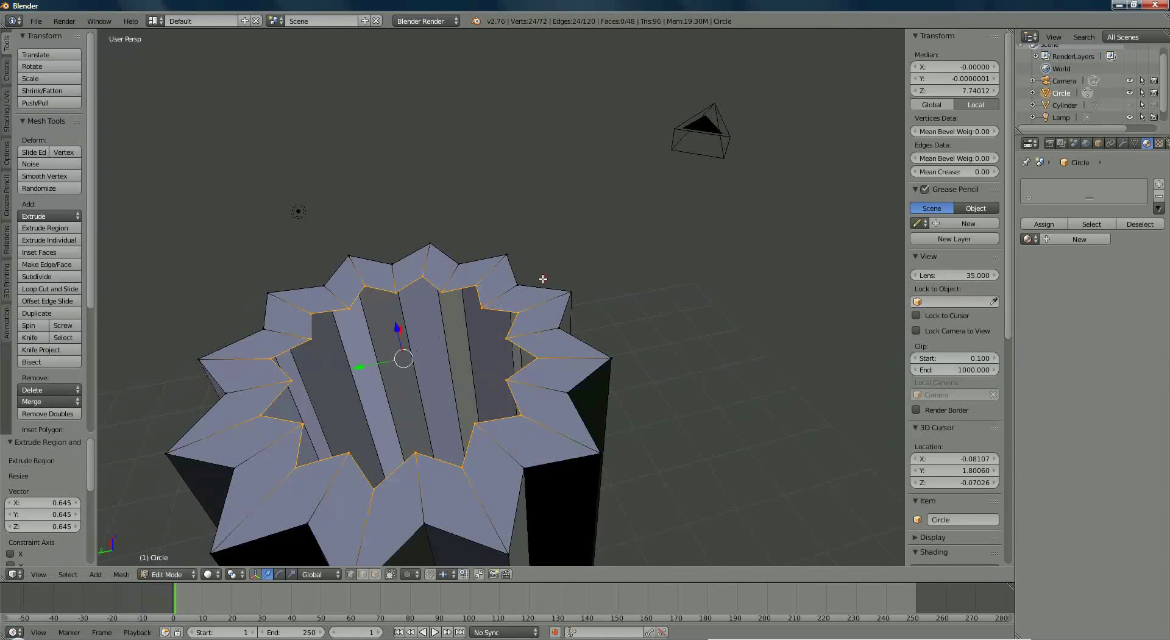
Extrude the inner top ring inward again at about 0.569 scale and merge its vertices at center to close the top
key(e)
key(s)
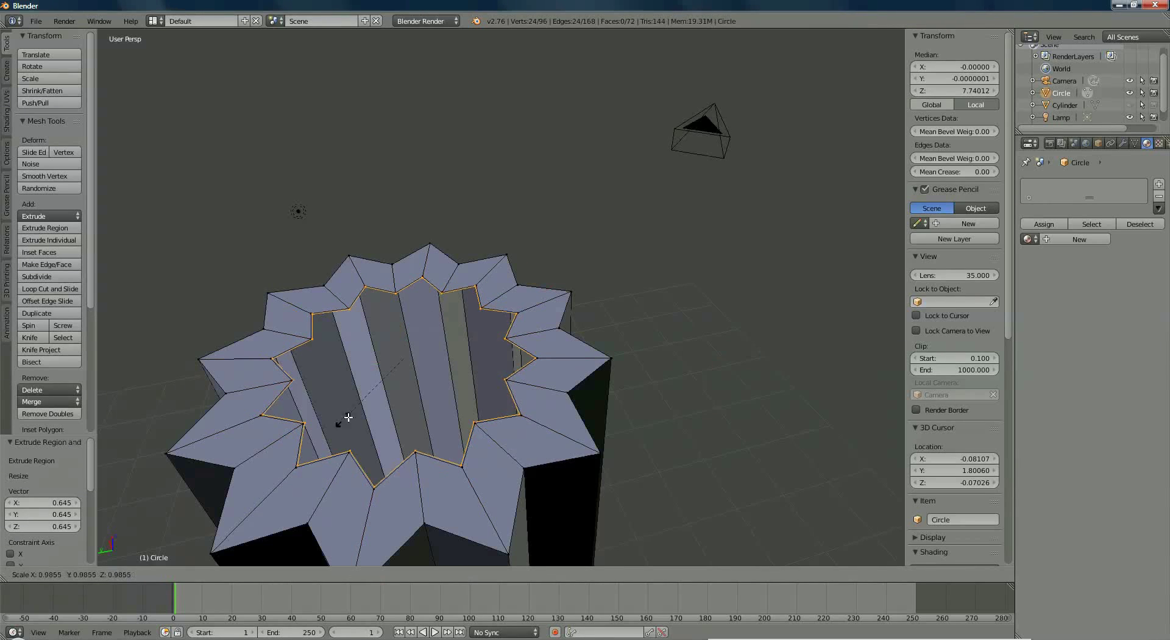
click(374, 399)
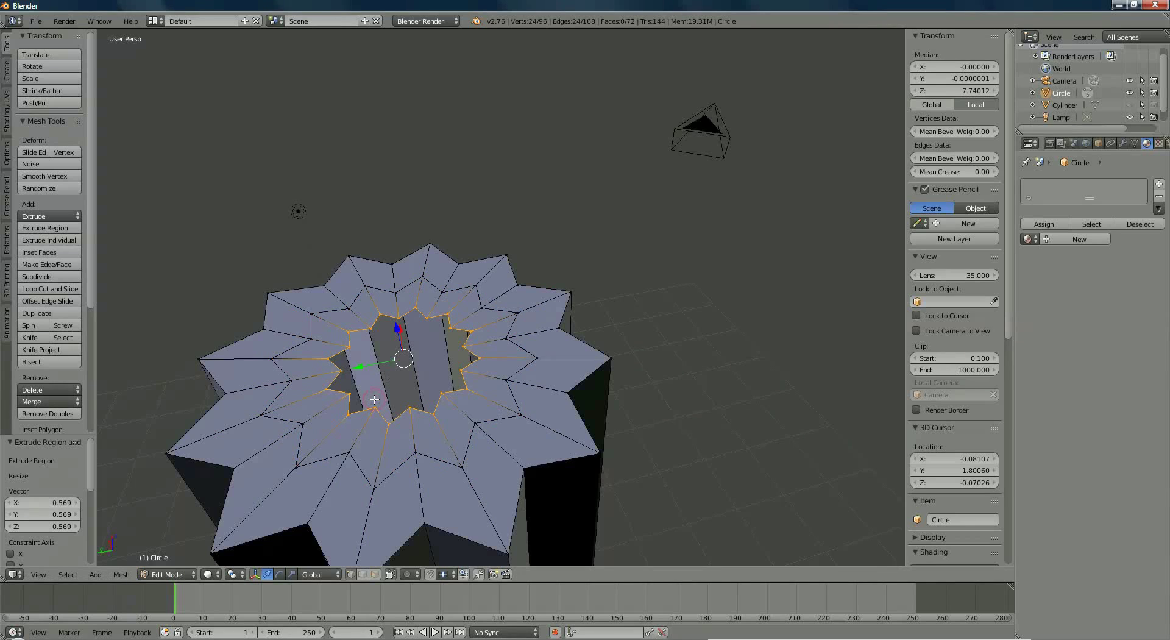
key(alt+m)
click(375, 400)
Select the open bottom edge loop and extrude it inward, scaling the new ring to about 0.733
middle_drag(406, 420, 402, 323)
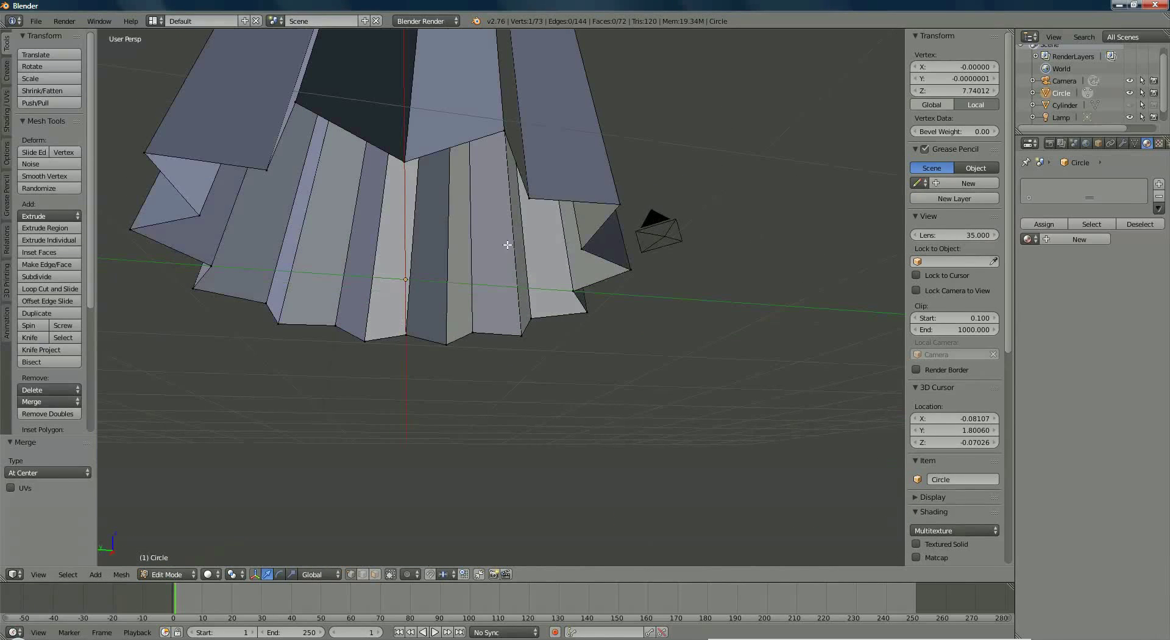
right_click(533, 182)
key(a)
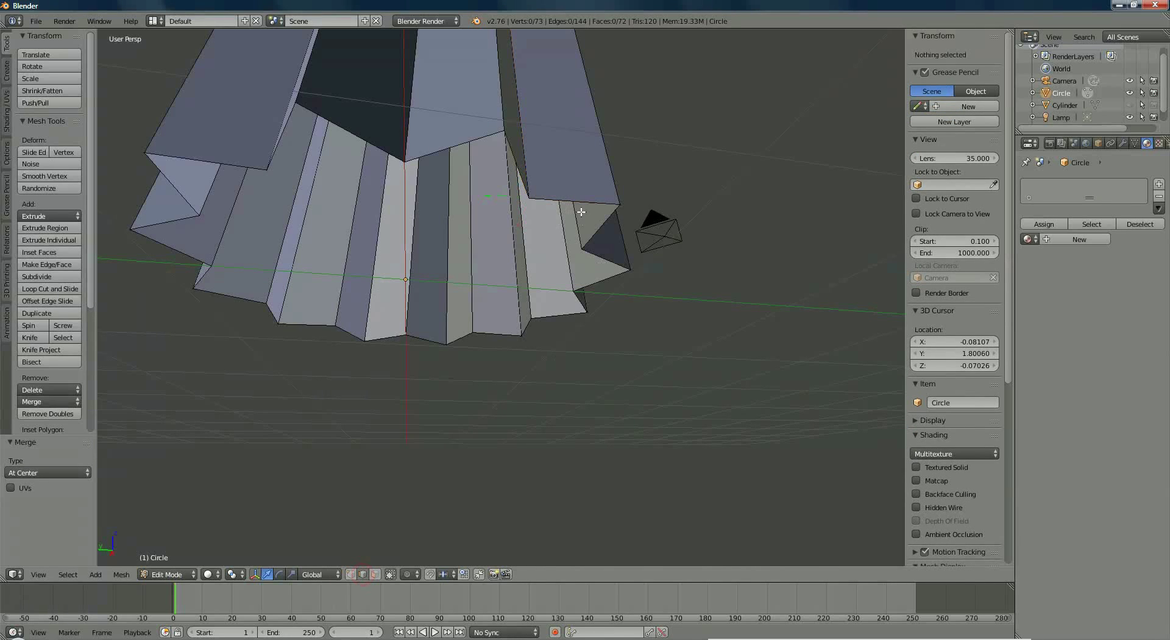
right_click(581, 211)
alt+right_click(587, 226)
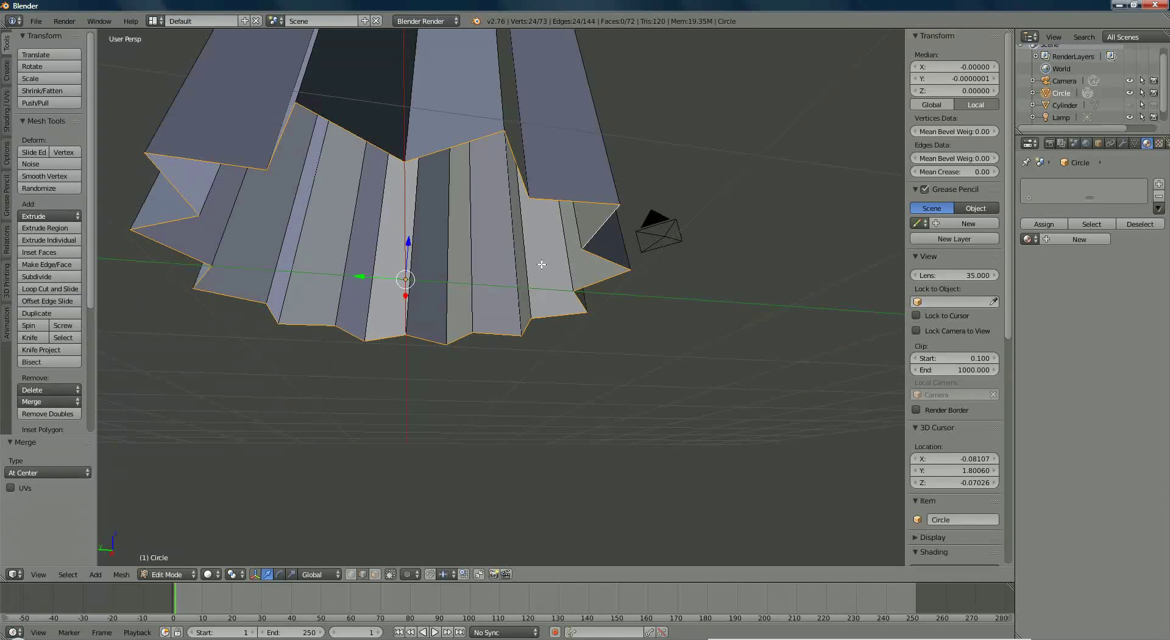
key(e)
key(s)
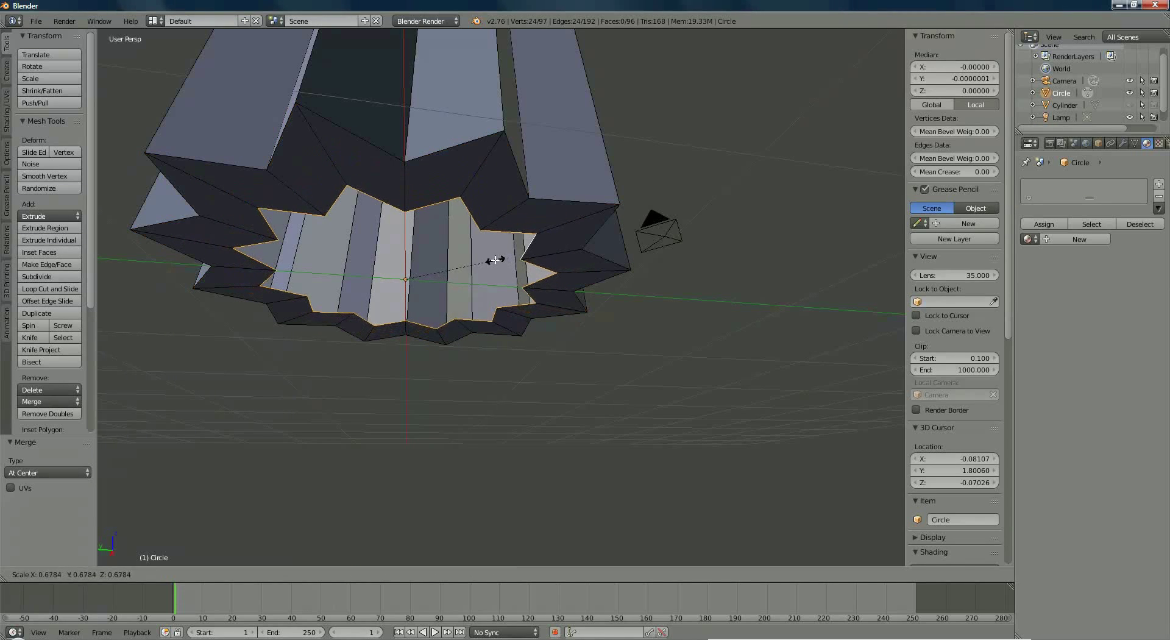
click(504, 259)
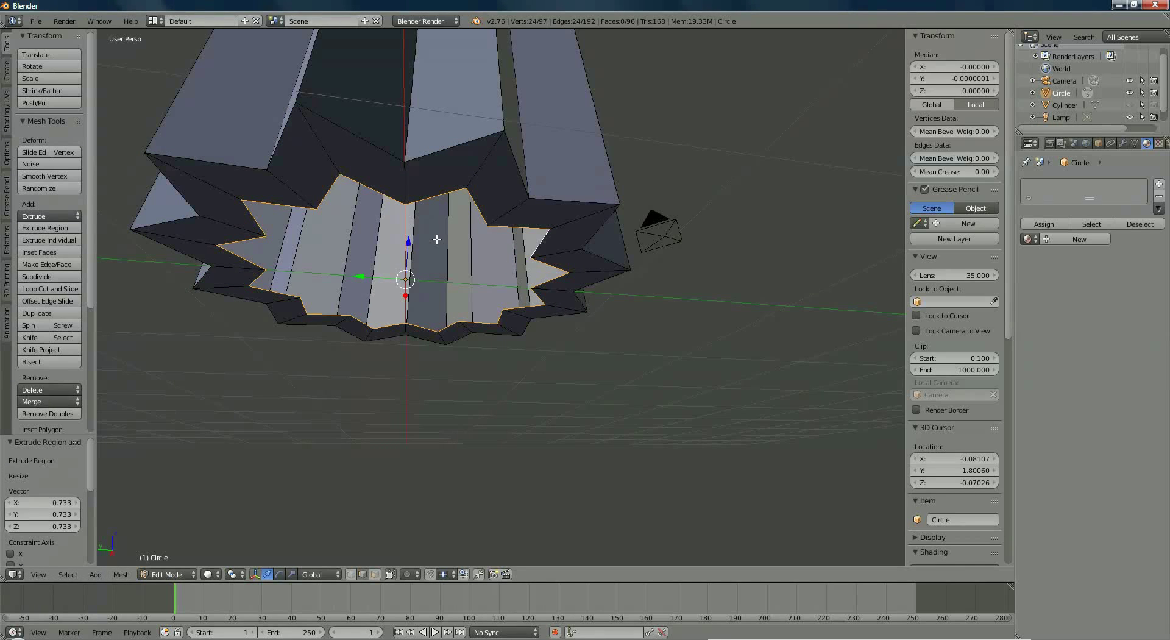
Extrude the inner bottom ring inward again at about 0.518 scale and merge its vertices at center to close the base
key(e)
key(s)
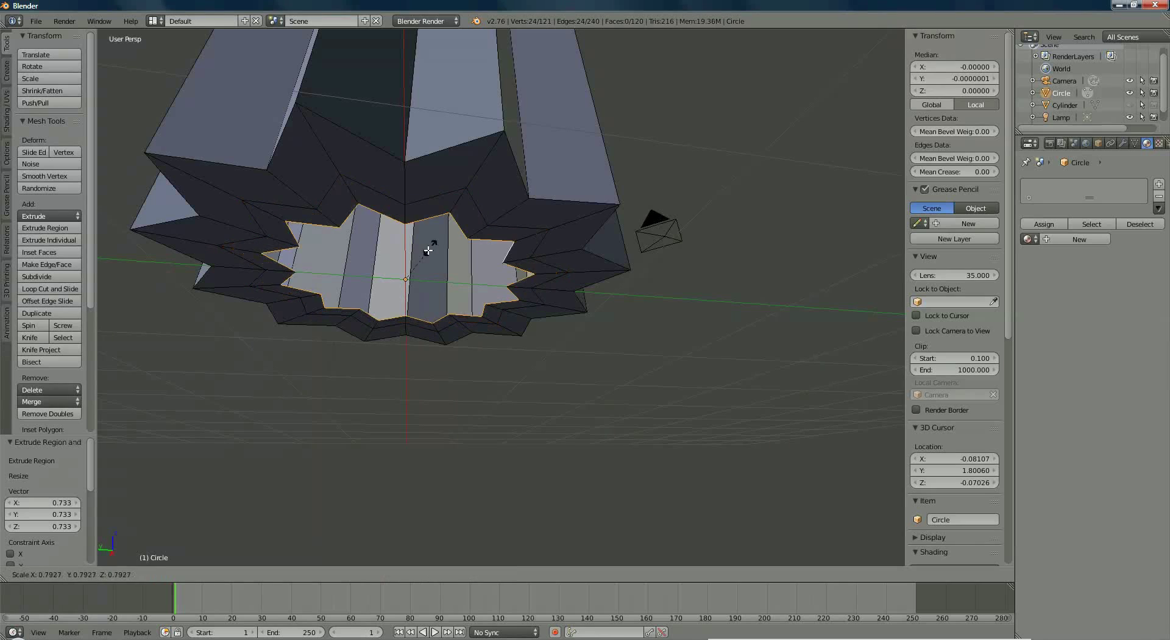
click(422, 259)
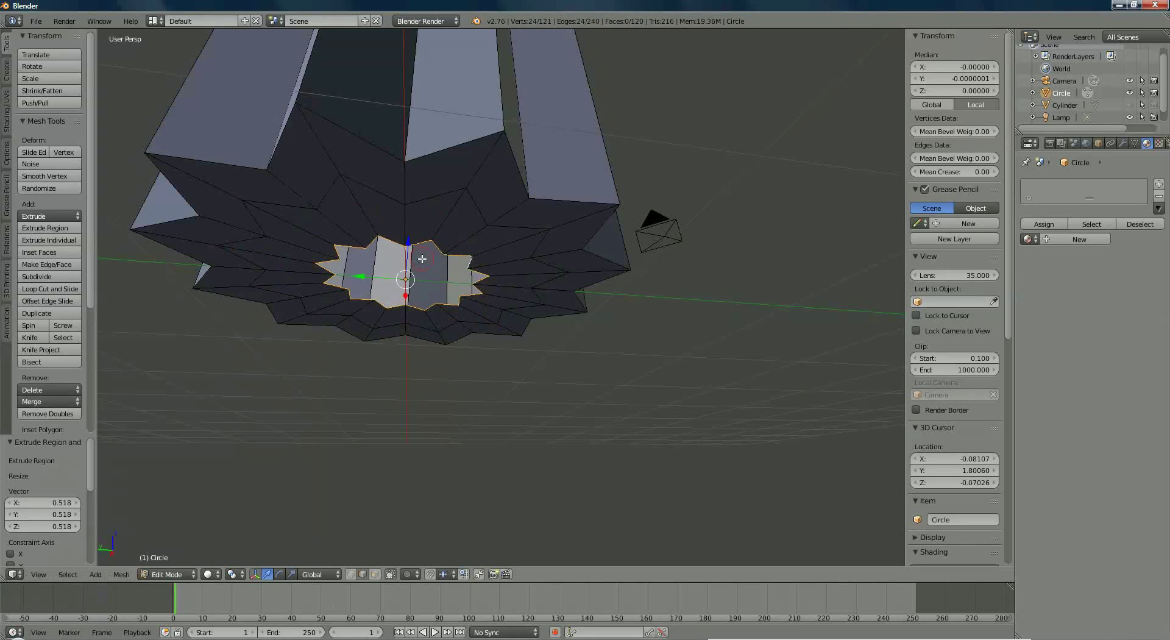
key(alt+m)
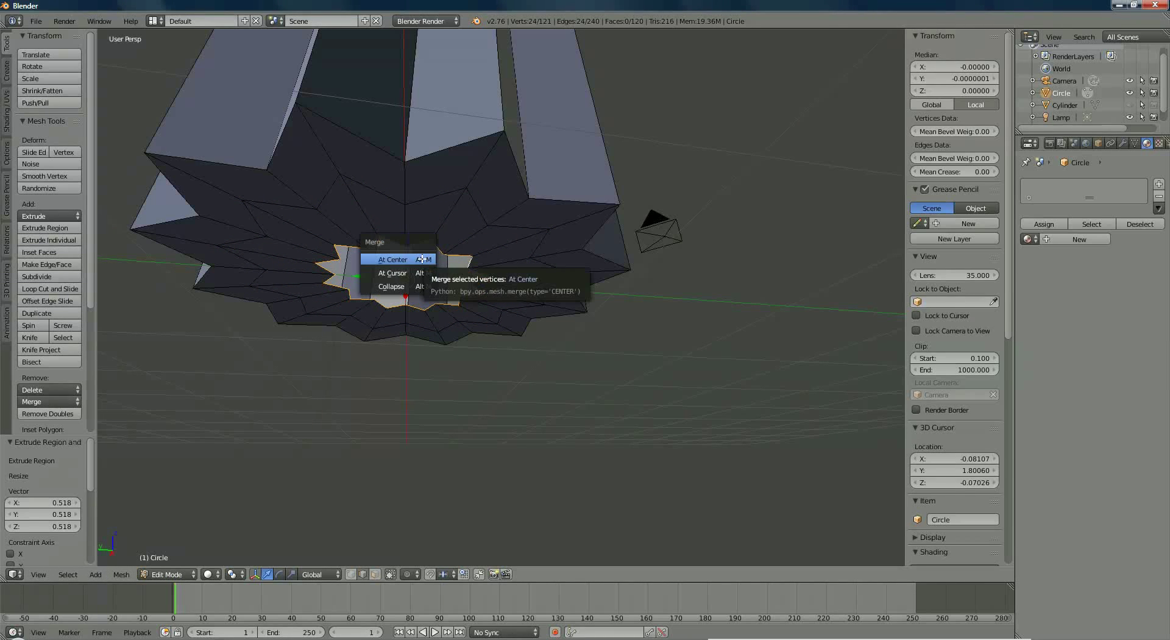
click(422, 259)
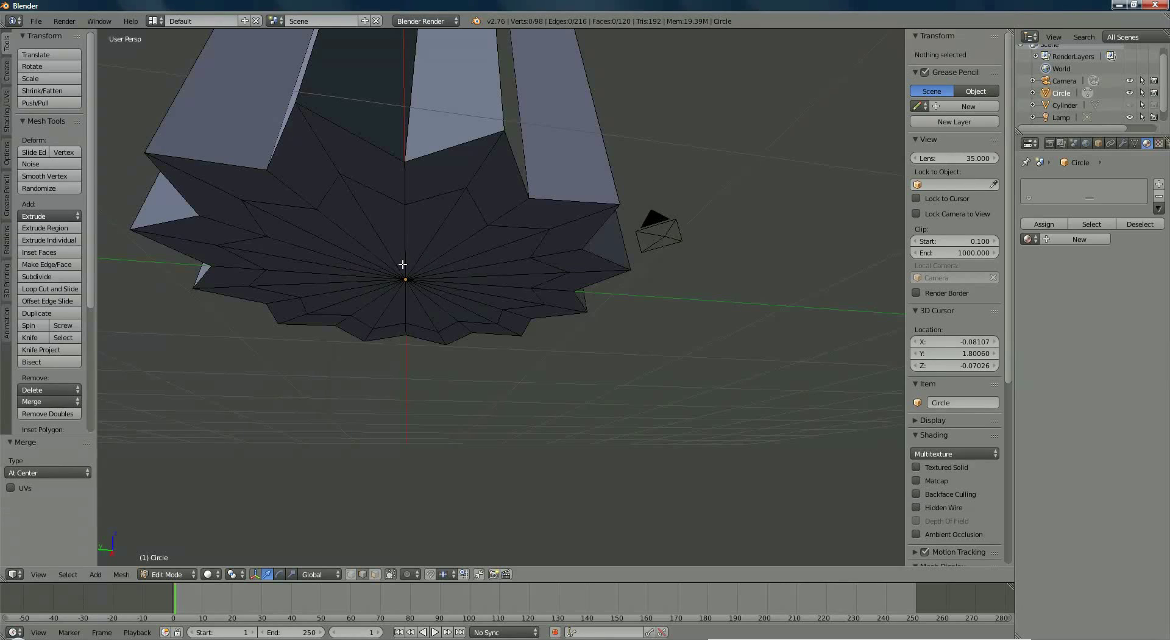
Add a new material to the Circle object and name it red
scroll(402, 264, down, 10)
middle_drag(413, 301, 412, 339)
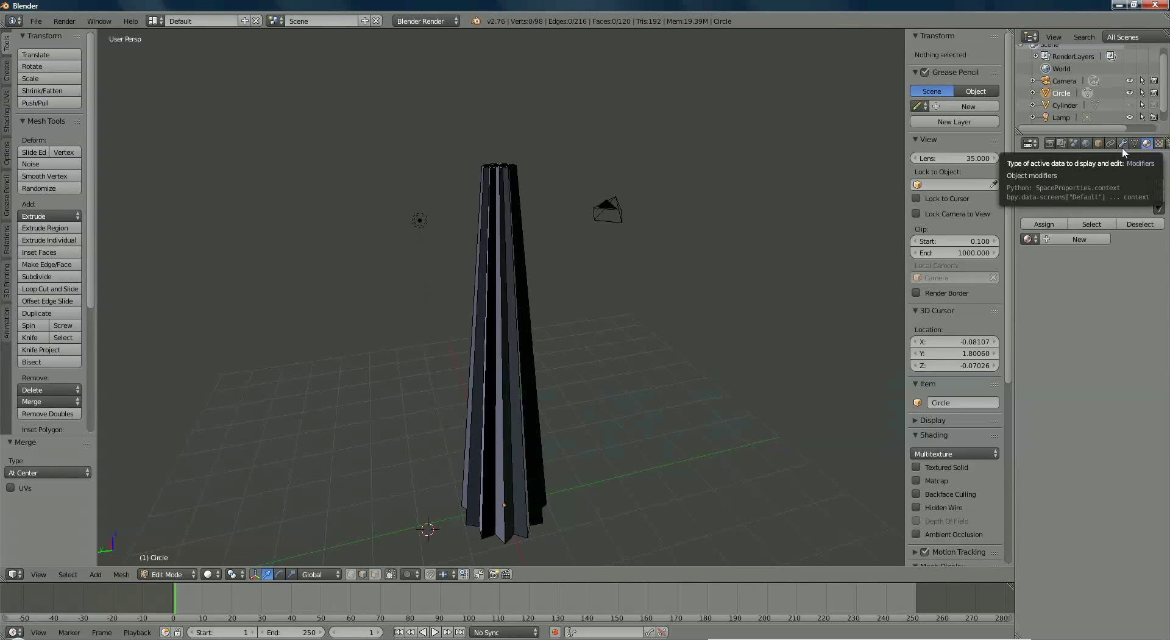
click(1079, 239)
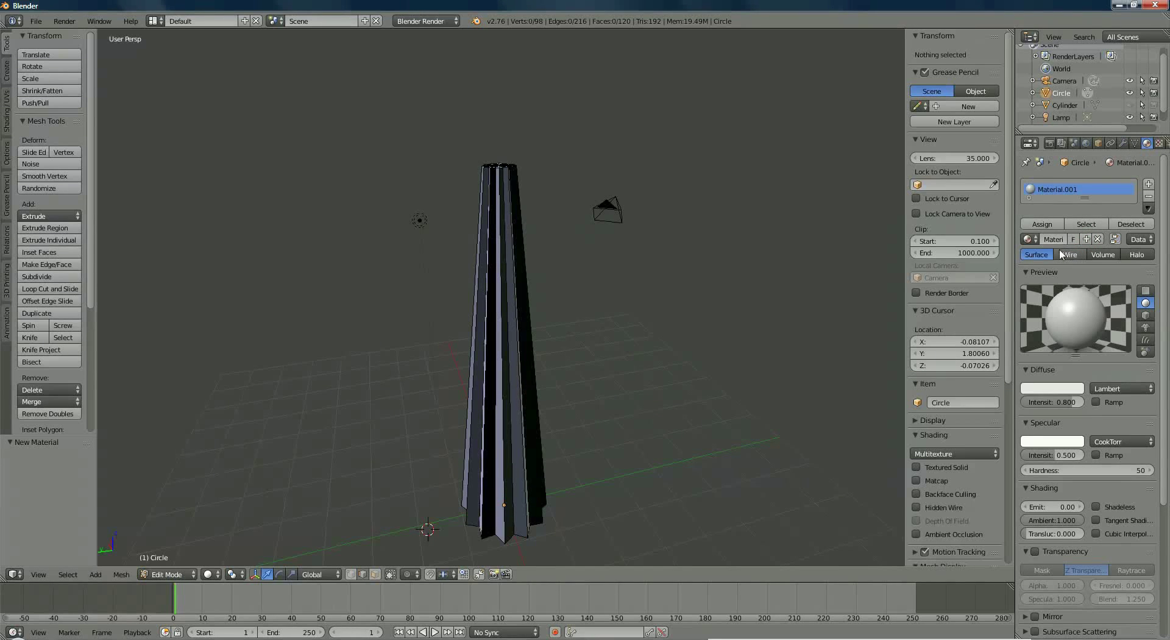
click(1045, 239)
key(BackSpace)
text(red)
key(Return)
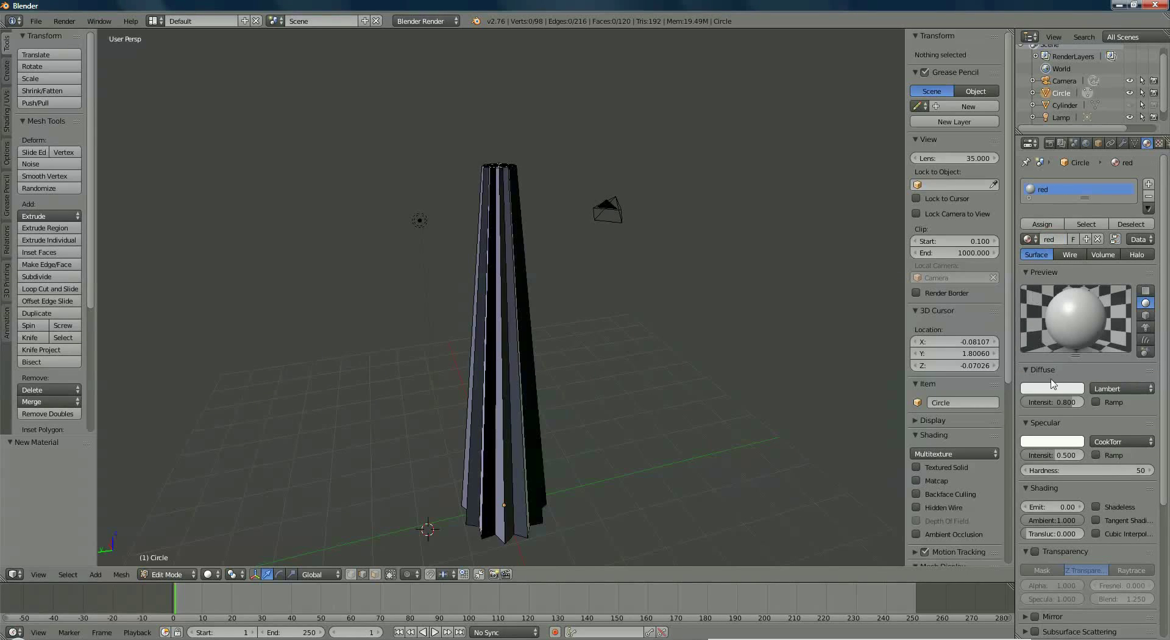
Set the red material's diffuse color to pure red and its diffuse intensity to 1.000
click(1053, 388)
click(1024, 312)
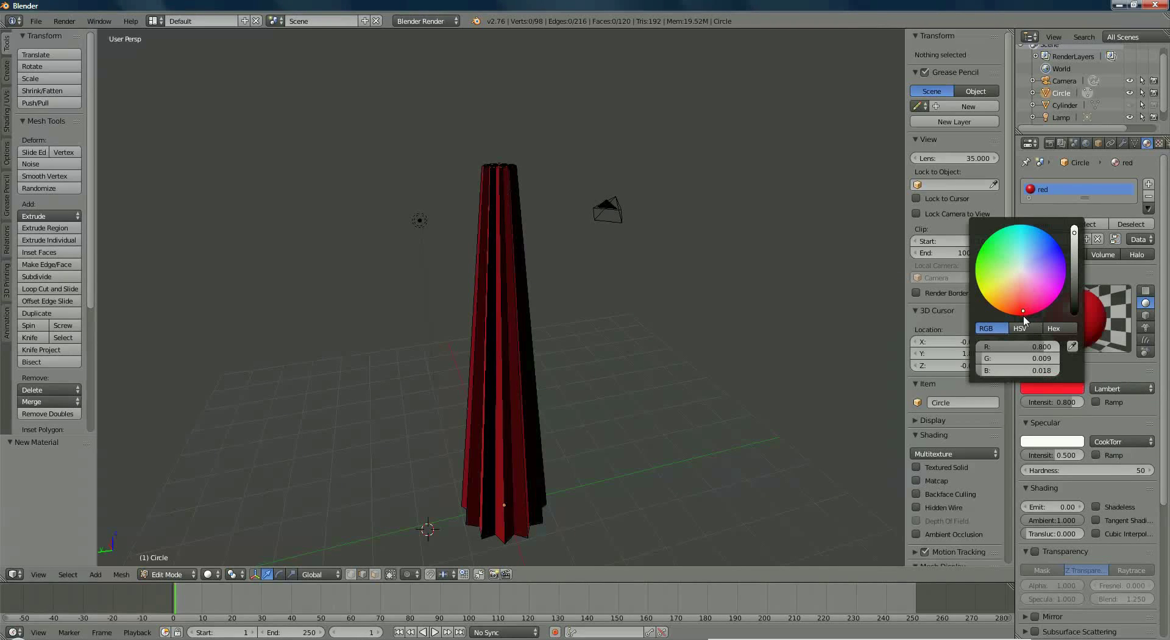
click(1021, 313)
mouse_move(1071, 405)
mouse_down()
mouse_move(1100, 409)
mouse_move(1088, 407)
mouse_up()
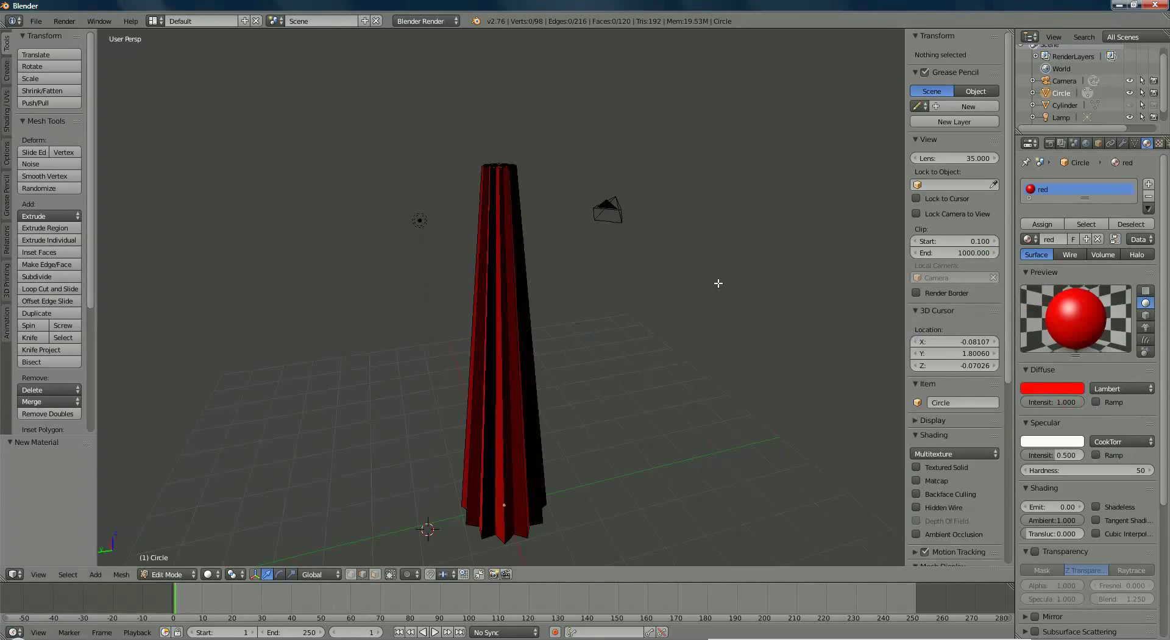
Add a Subdivision Surface modifier to the Circle object and set its view subdivisions to 4
click(1123, 143)
click(1039, 184)
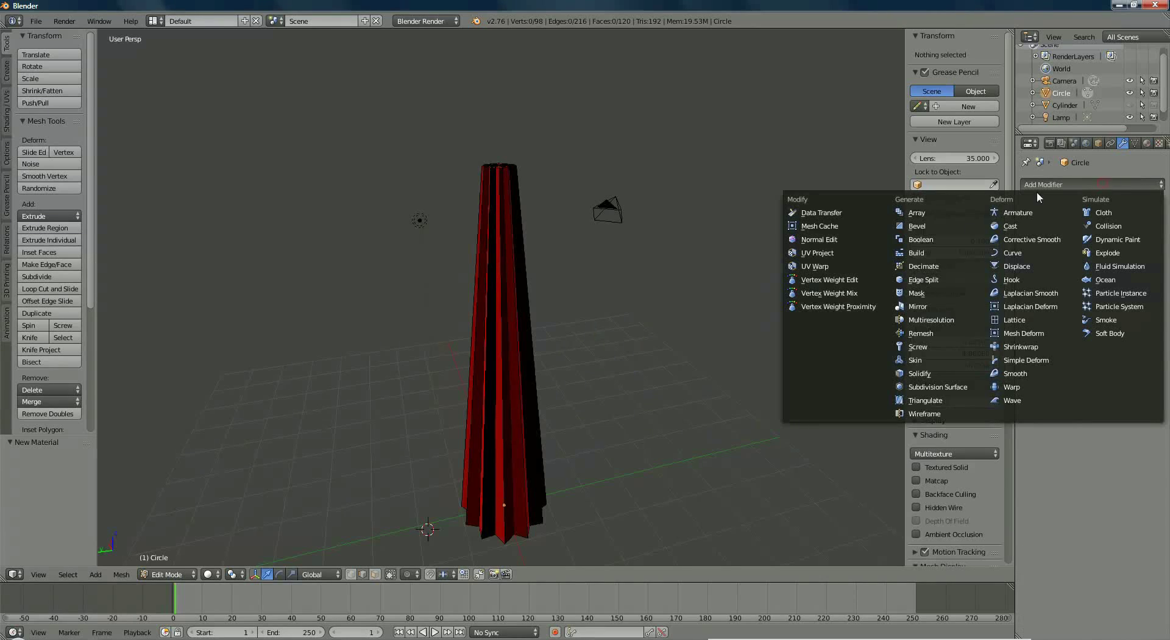
click(939, 387)
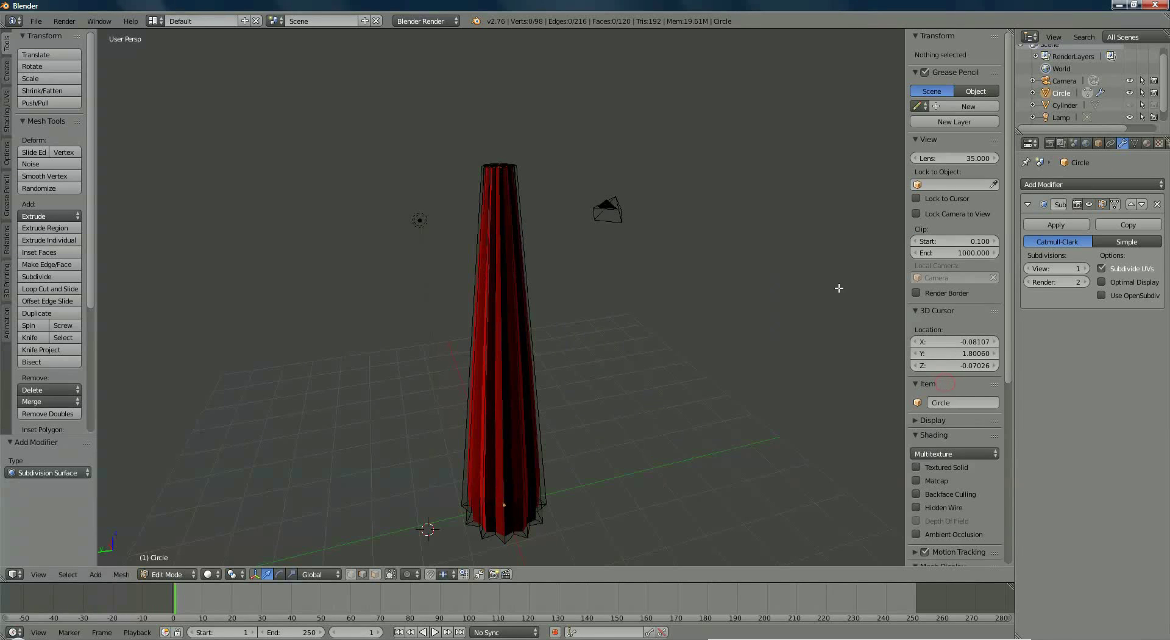
click(1086, 268)
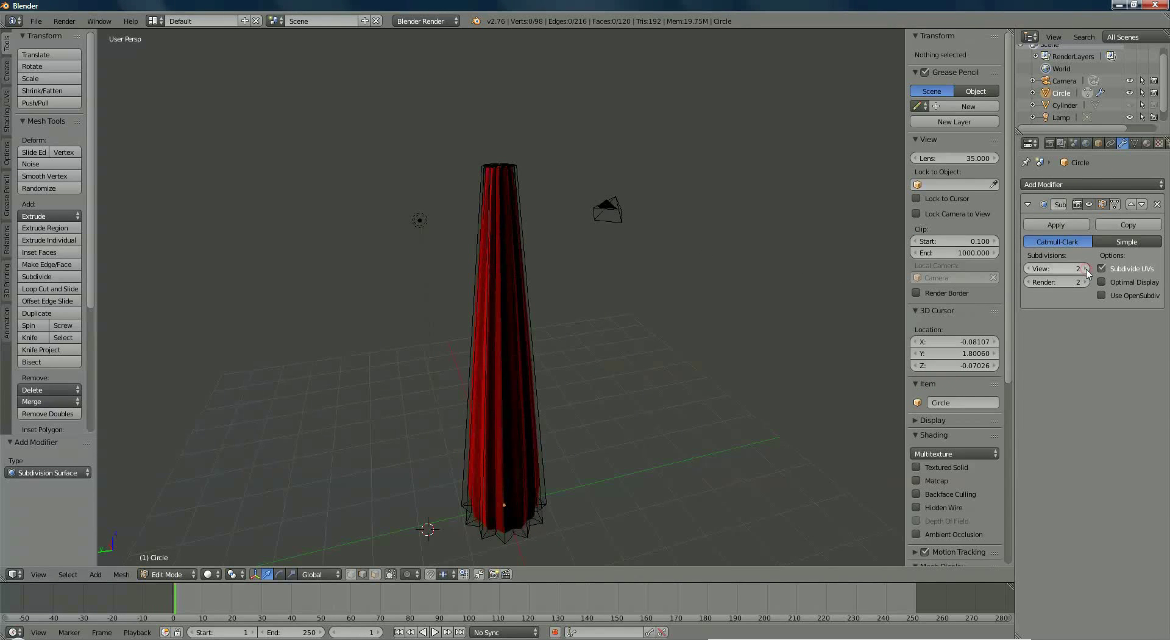
click(1086, 269)
Select the inner edge ring on the canopy's narrow top end and scale it to about 0.537
scroll(629, 283, down, 1)
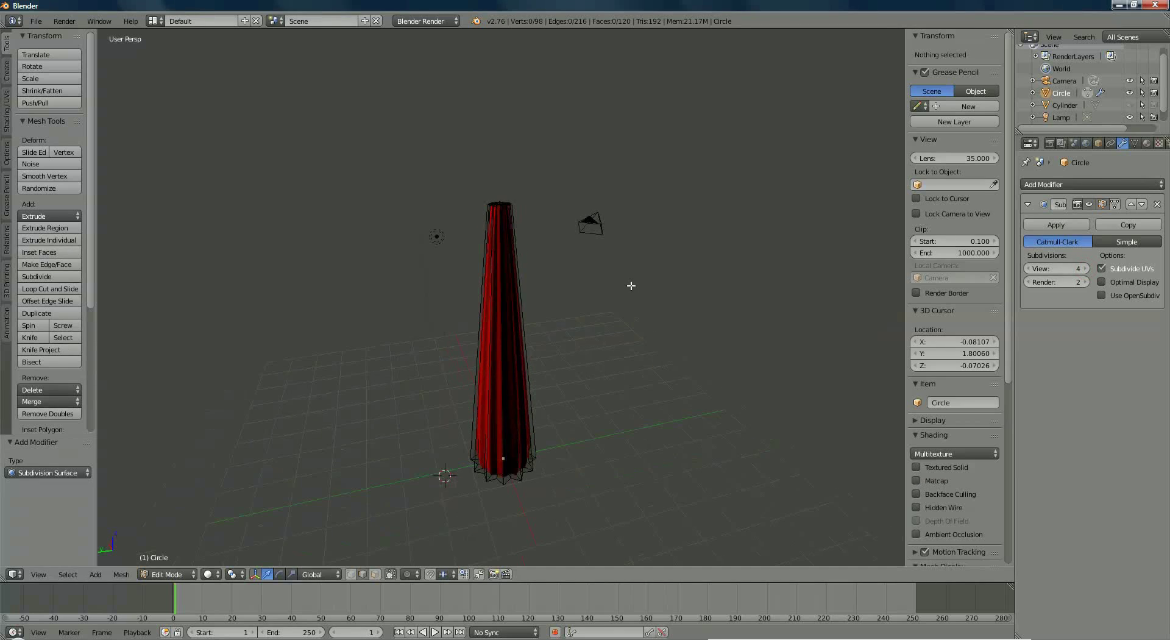
scroll(629, 282, up, 3)
middle_drag(597, 233, 576, 293)
middle_drag(561, 334, 559, 280)
scroll(589, 208, up, 6)
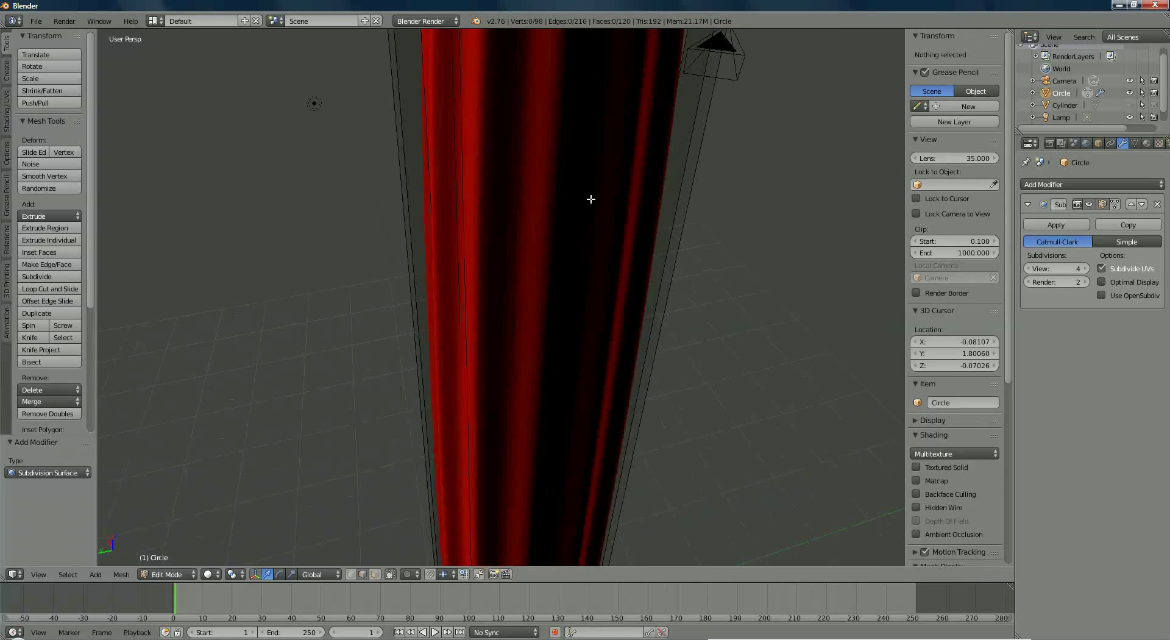
scroll(586, 209, down, 6)
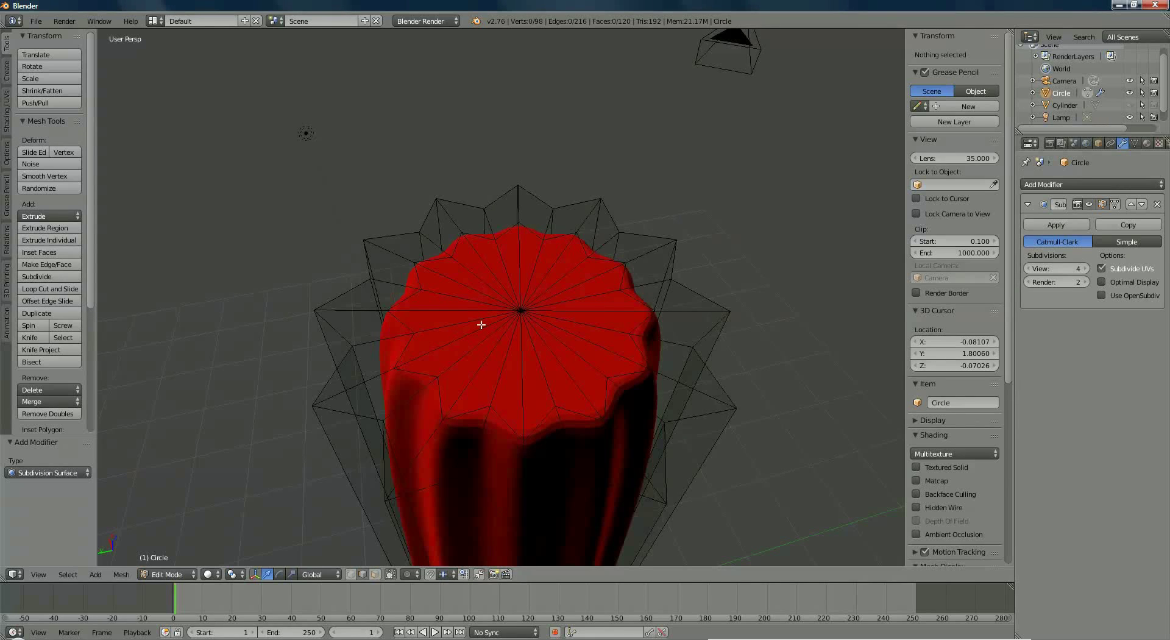
right_click(429, 373)
alt+right_click(404, 349)
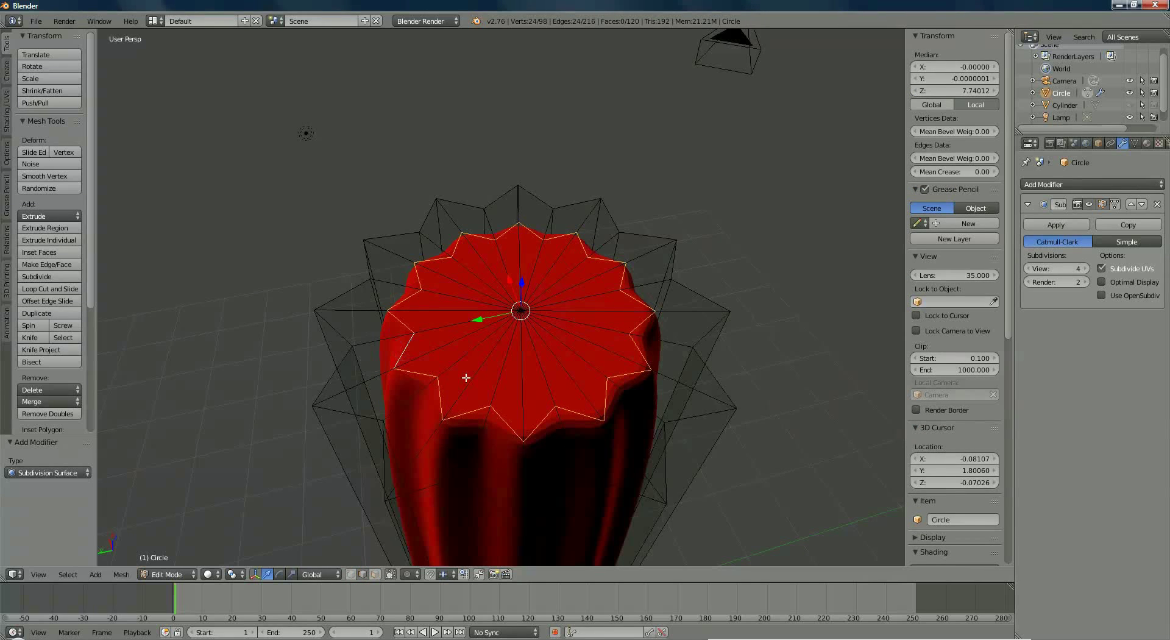
key(s)
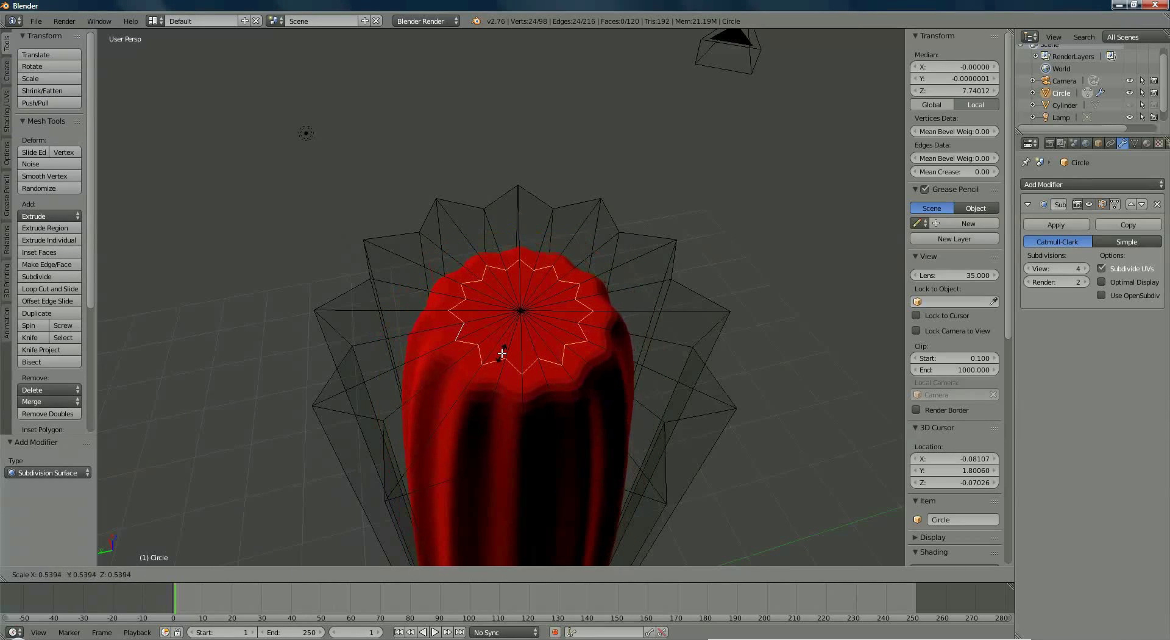
click(503, 353)
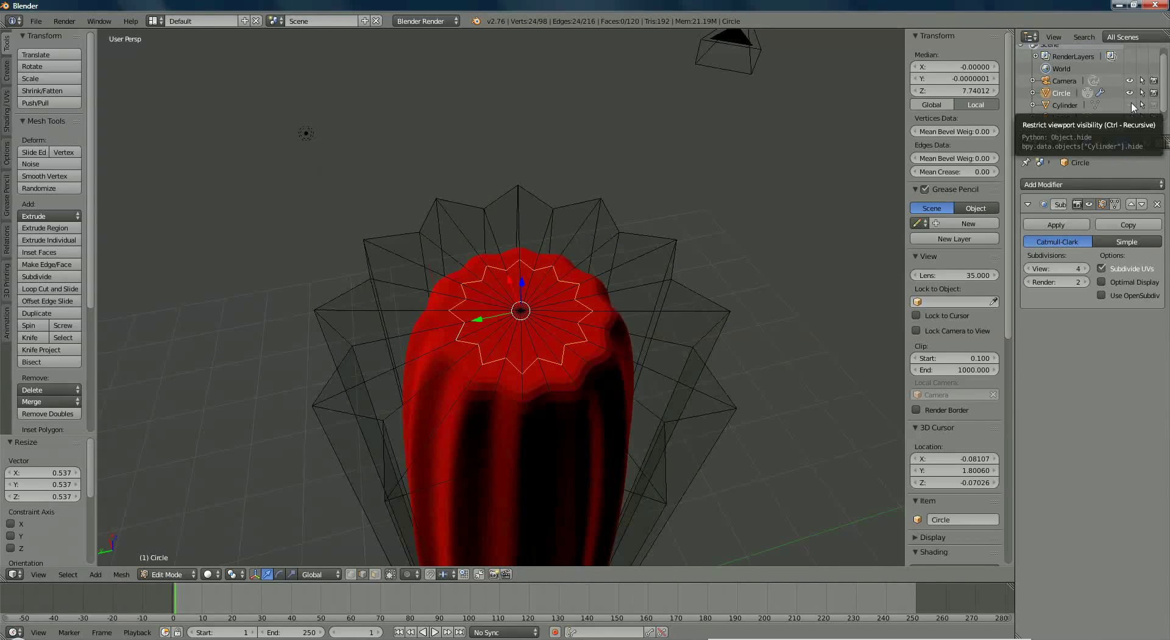
Make the handle visible in the viewport and scale the canopy's inner top ring up by about 1.671
drag(1167, 109, 1167, 121)
click(1130, 117)
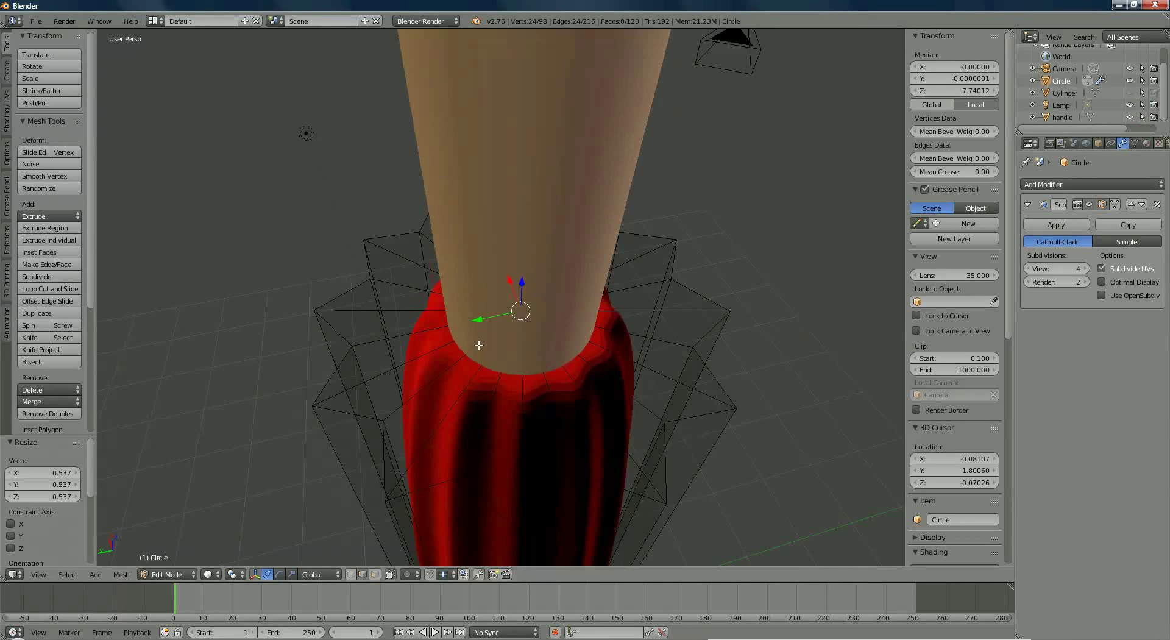
key(s)
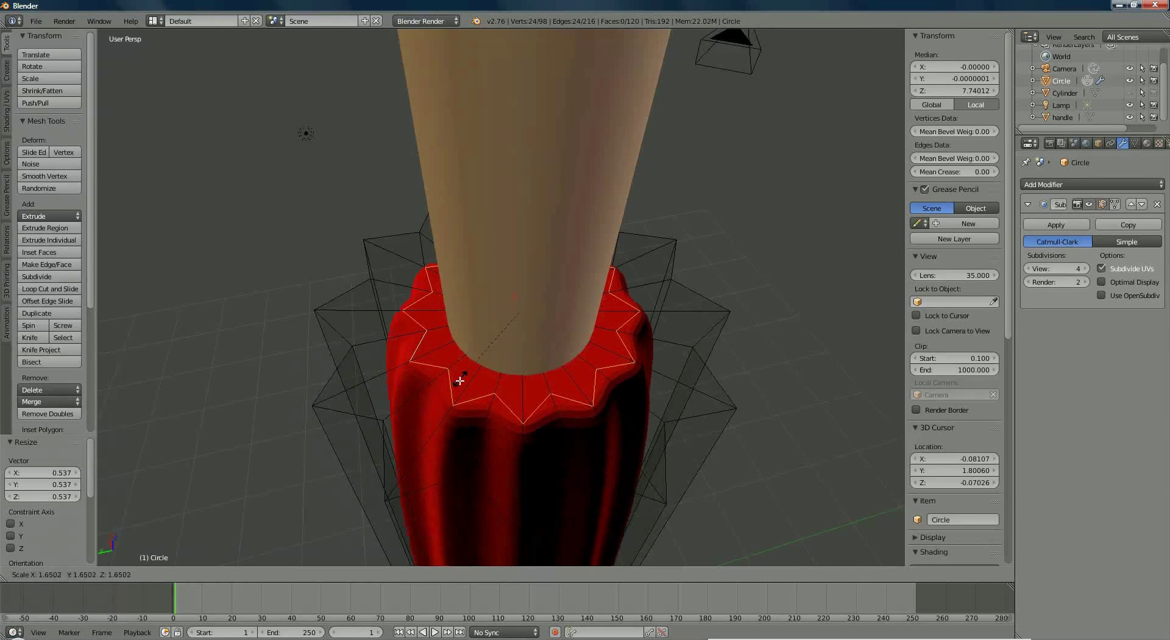
click(464, 381)
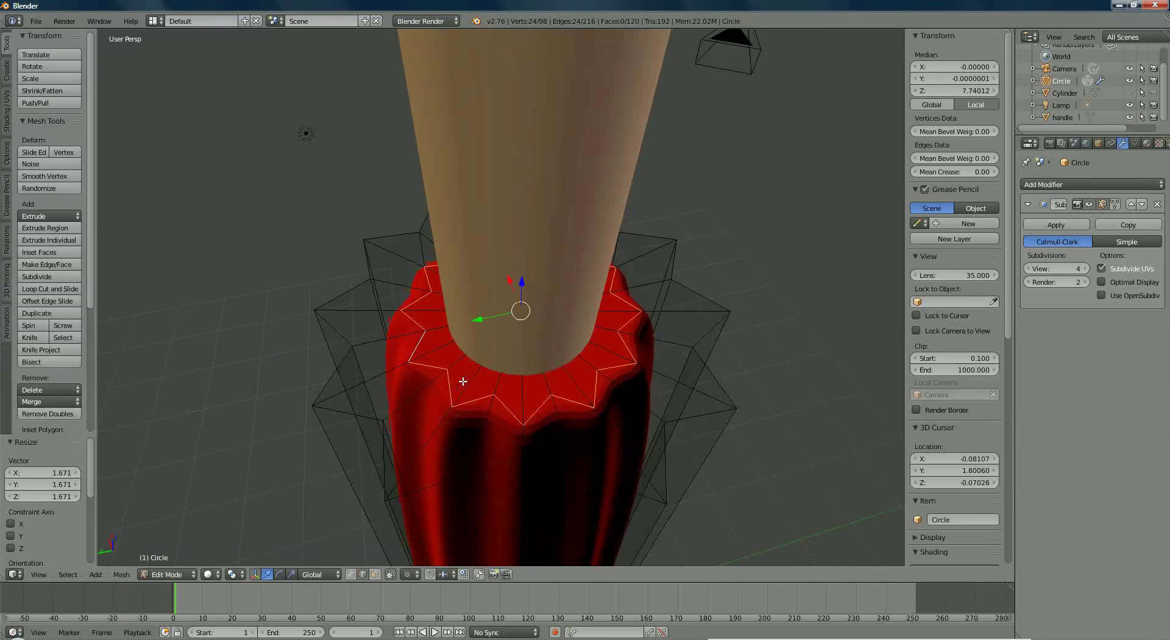
Select the outer star-shaped edge ring at the canopy's top and scale it up by about 1.121
right_click(344, 413)
alt+right_click(330, 389)
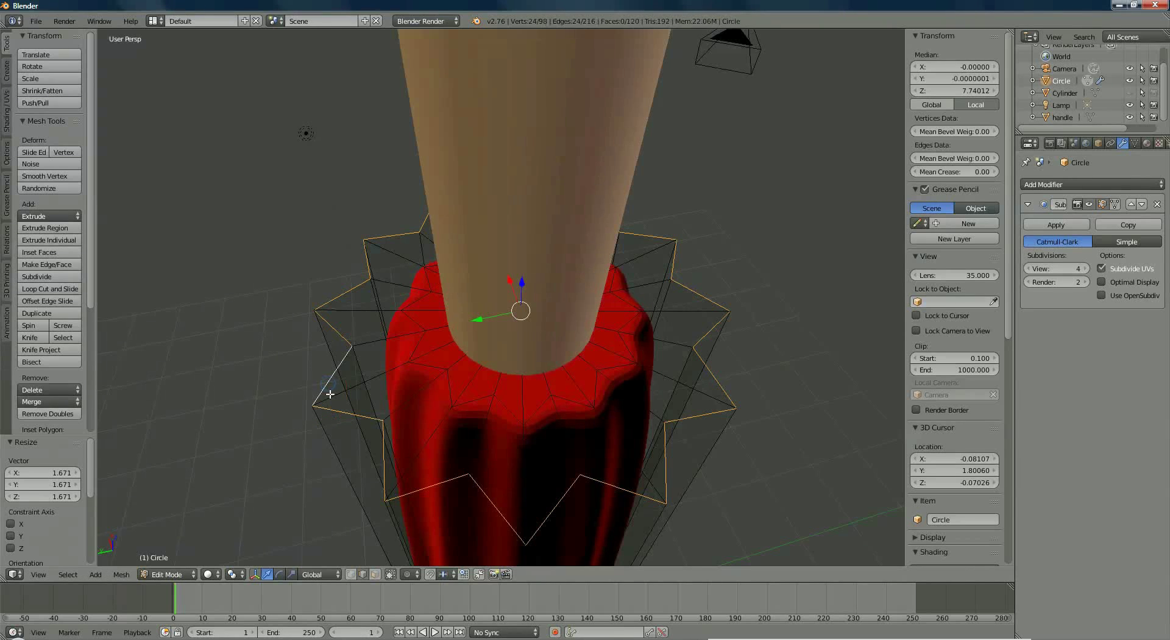
key(s)
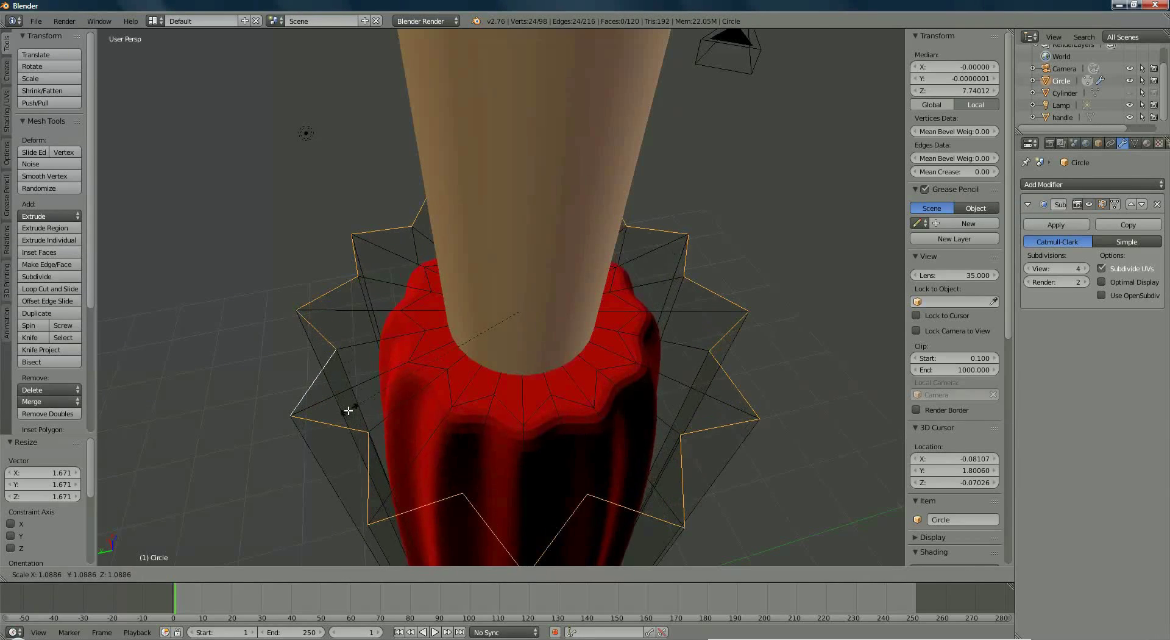
click(347, 414)
Select the outer star-shaped edge ring at the canopy's bottom and scale it up by about 1.015
scroll(296, 419, down, 6)
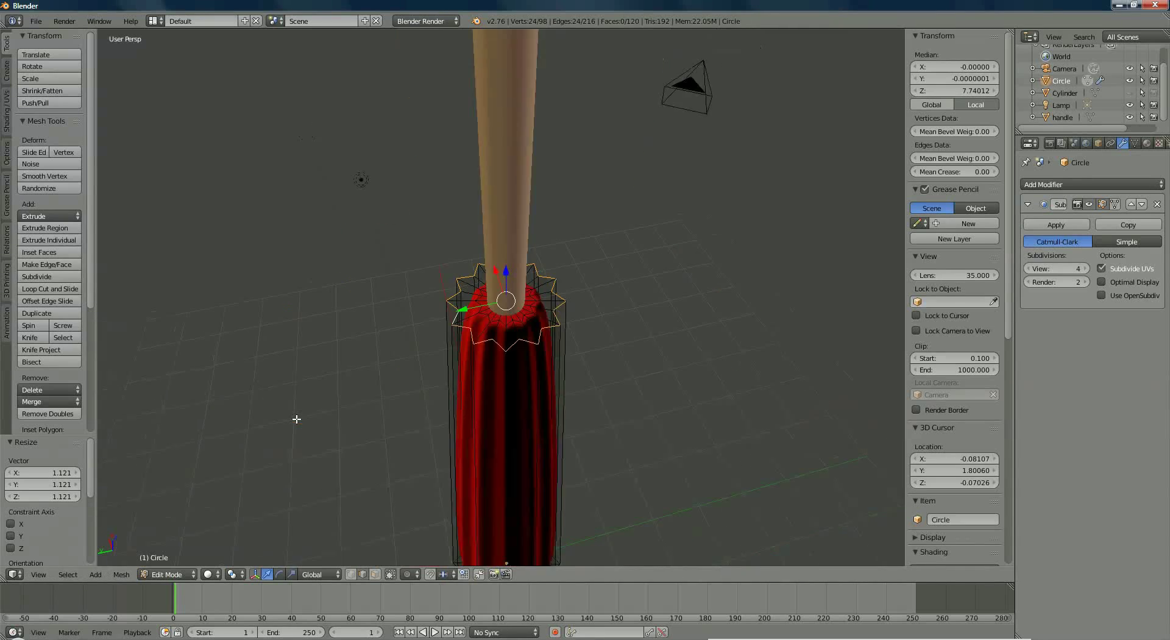
middle_drag(295, 418, 331, 348)
middle_drag(407, 322, 436, 294)
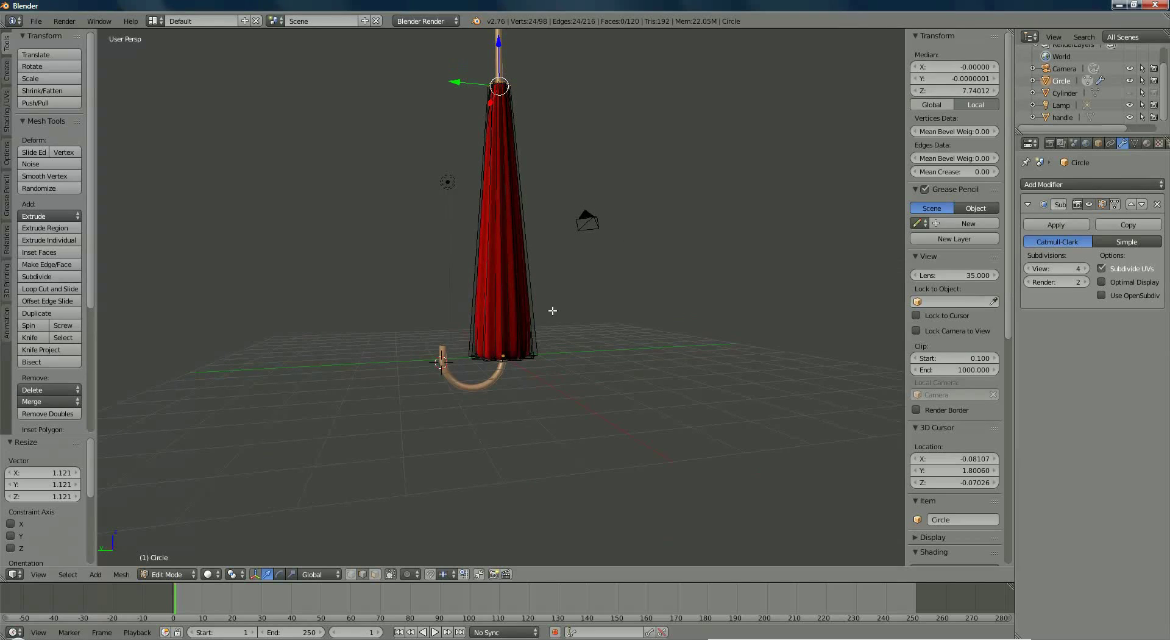
scroll(523, 350, up, 5)
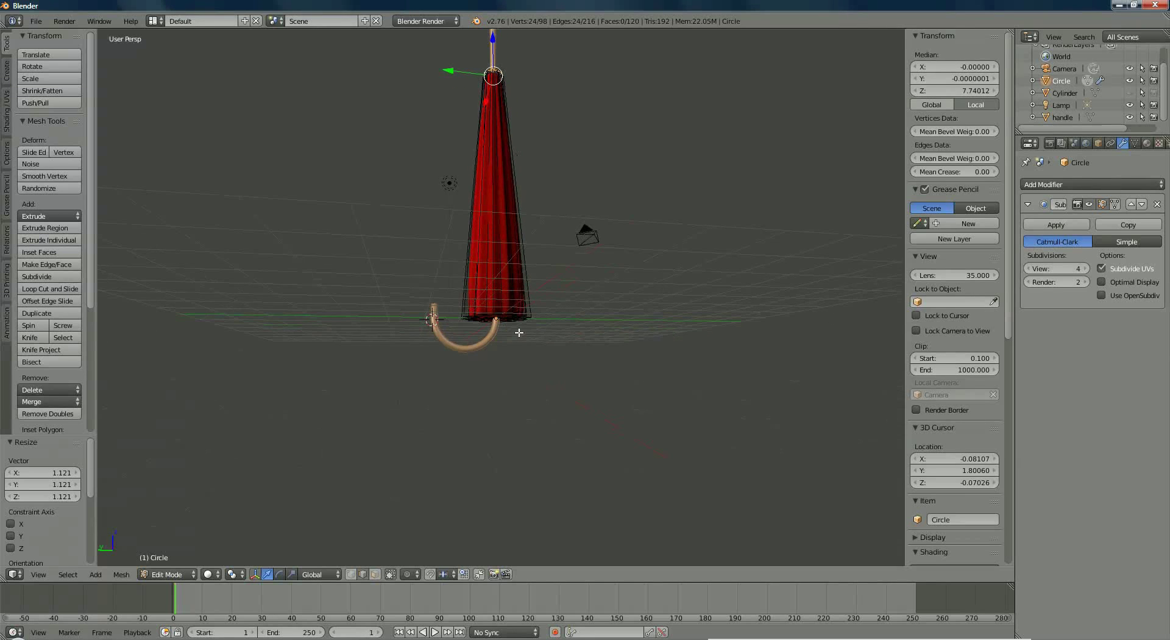
scroll(562, 329, up, 4)
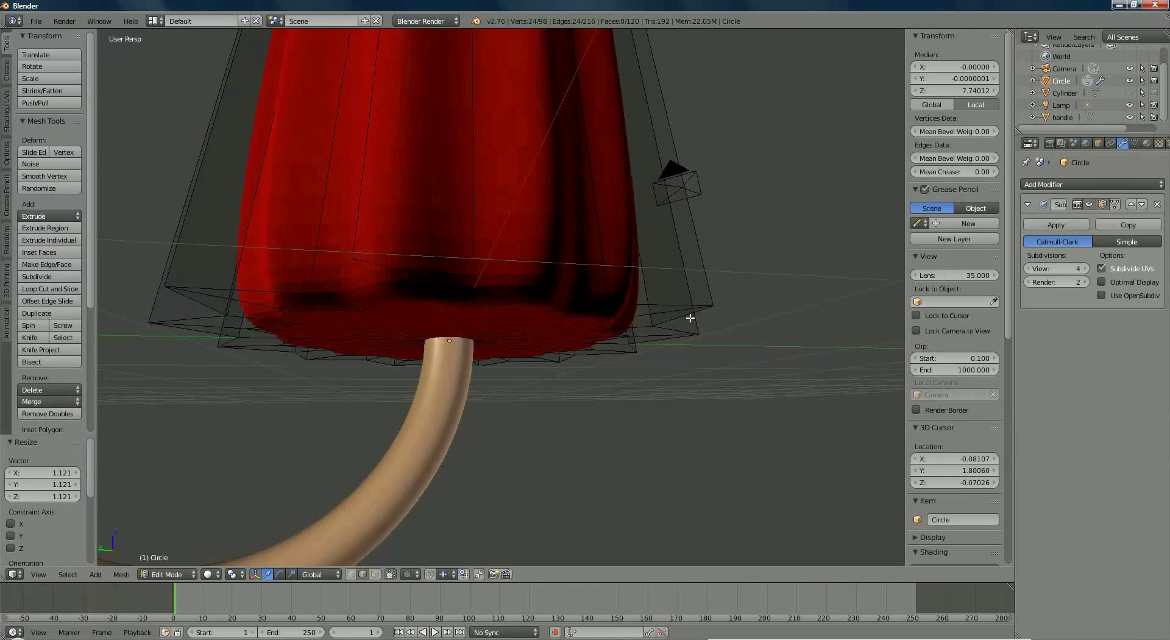
middle_drag(715, 324, 702, 316)
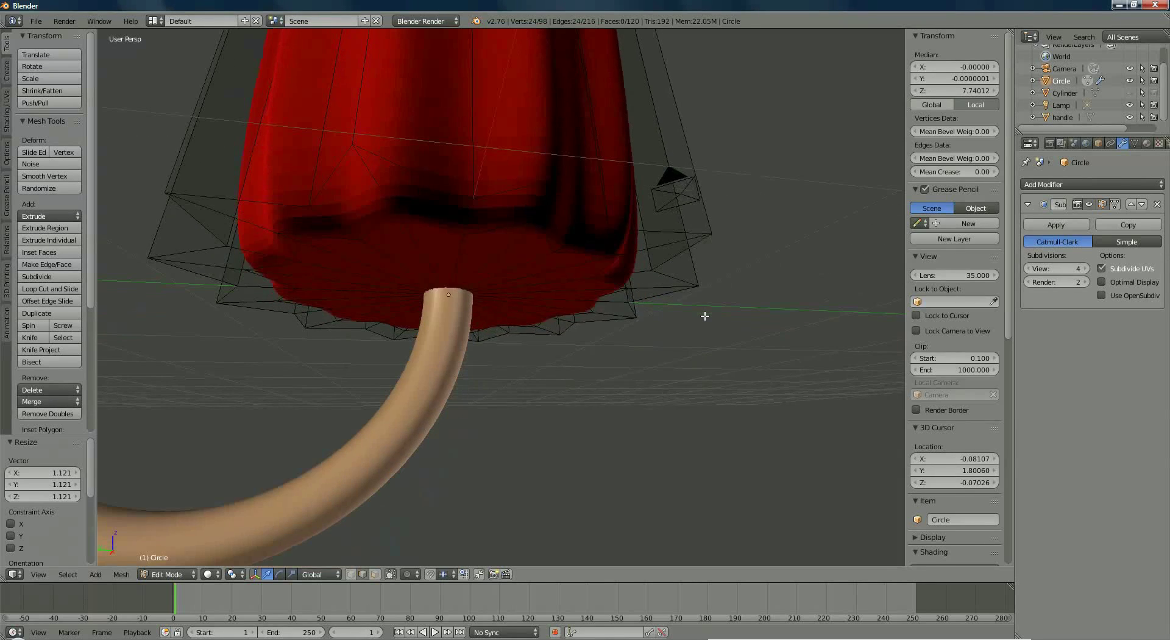
right_click(678, 253)
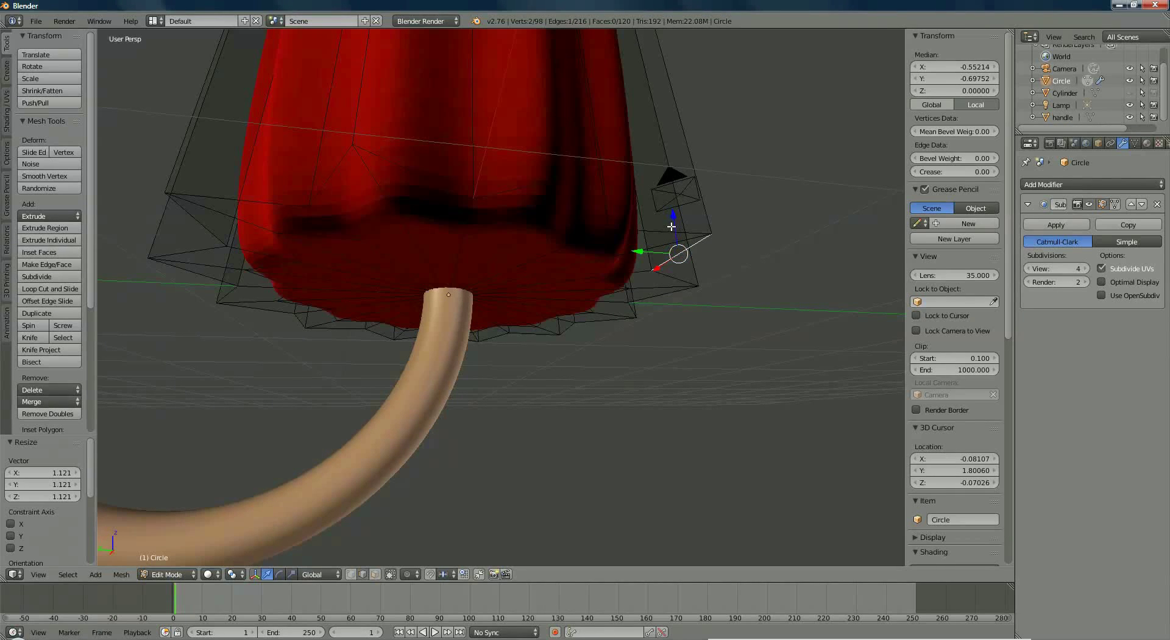
alt+right_click(669, 232)
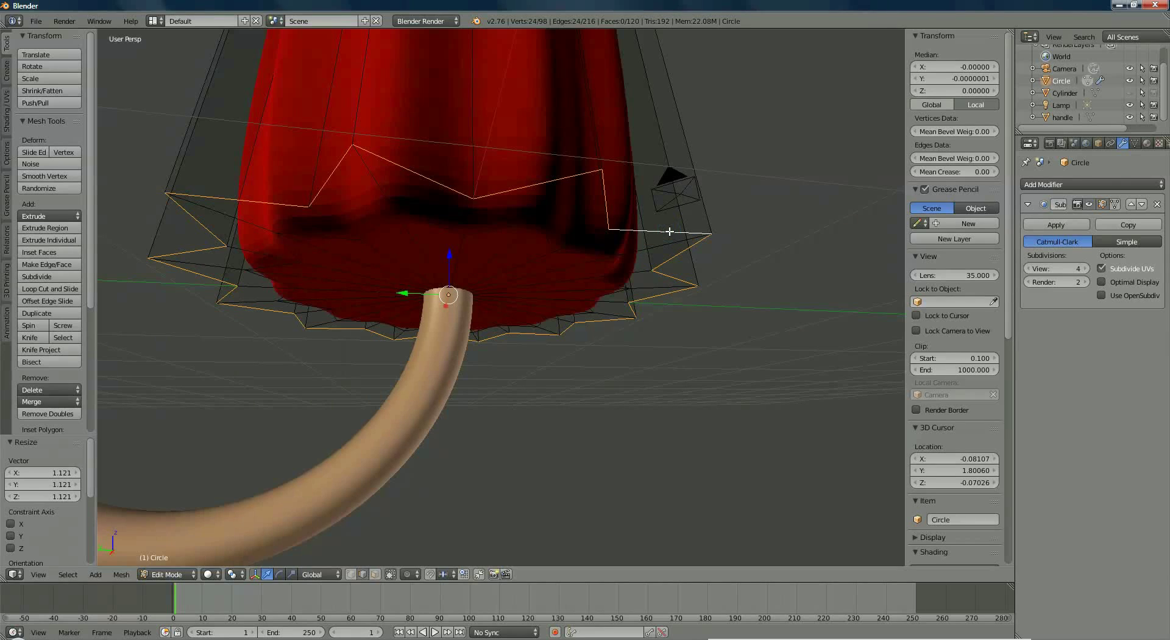
key(s)
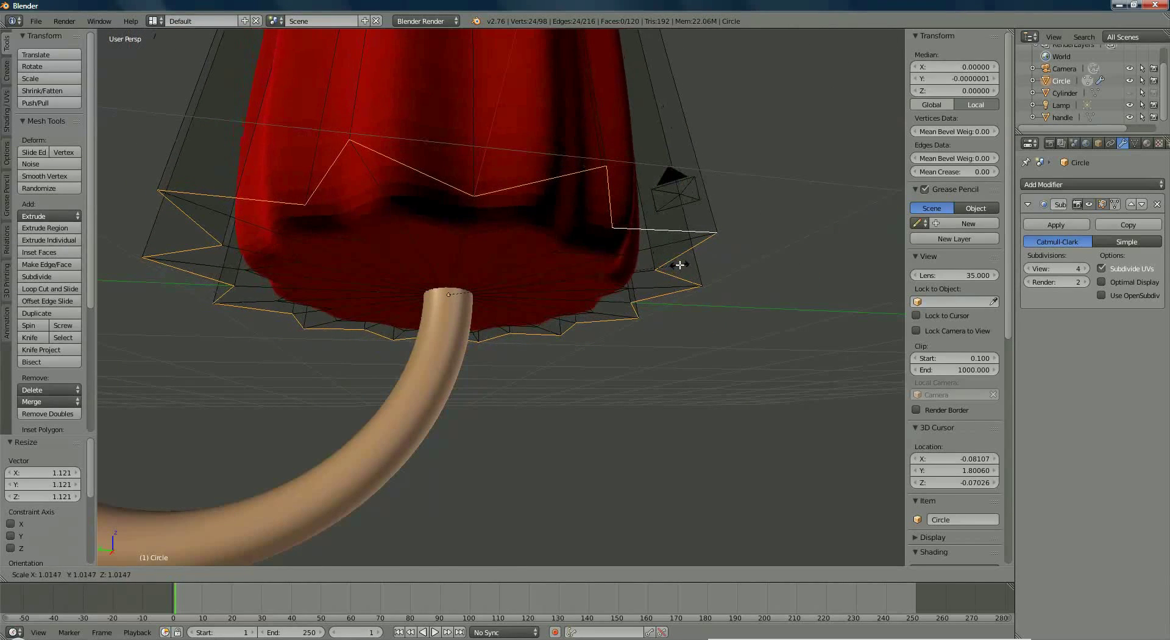
click(679, 265)
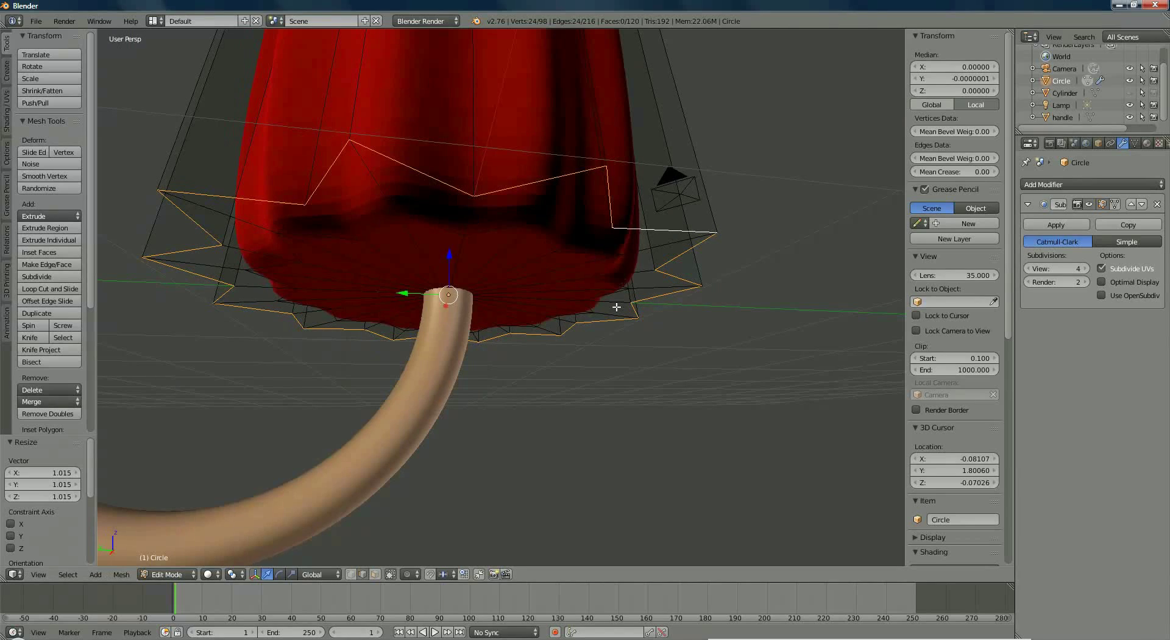
Select the inner edge ring on the canopy's underside and scale it down to about 0.652
right_click(616, 287)
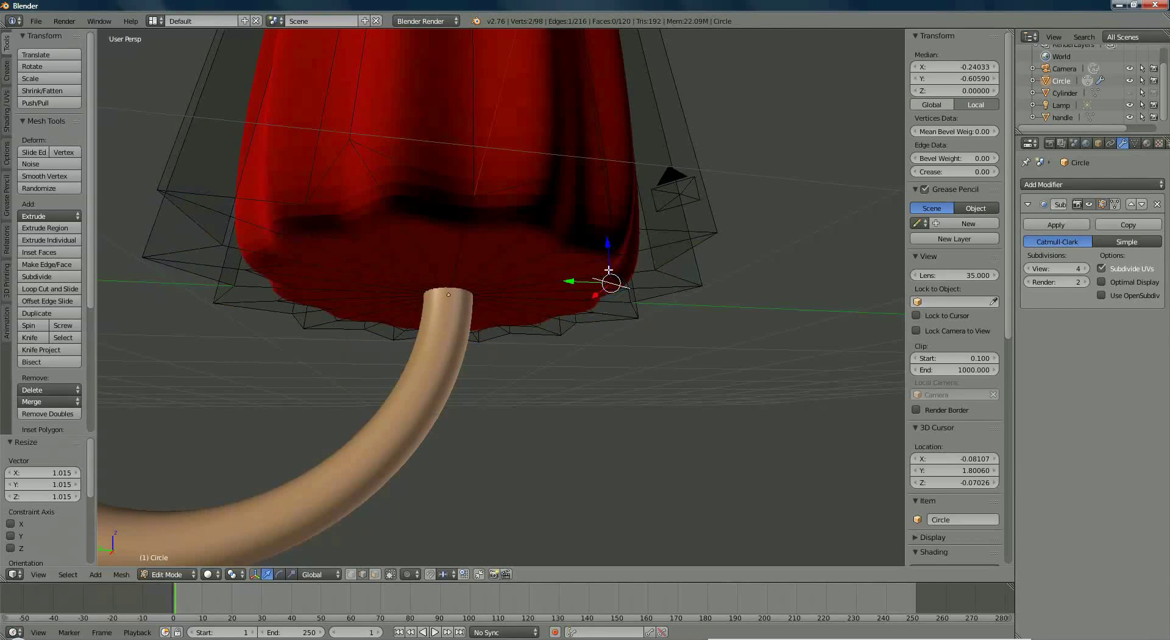
alt+right_click(425, 220)
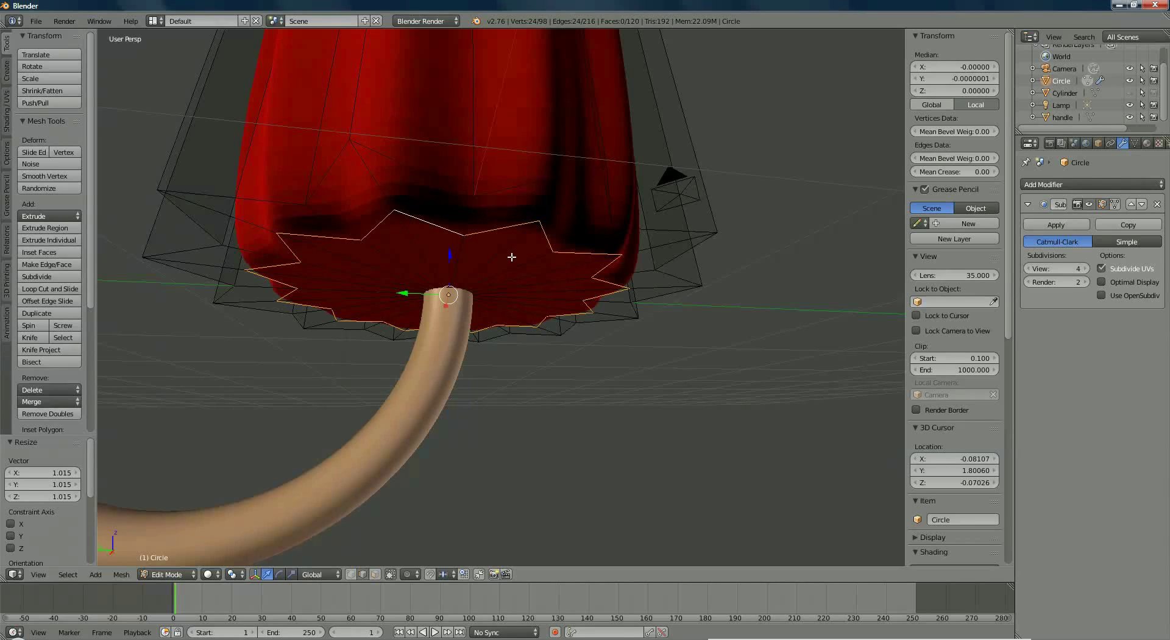
key(s)
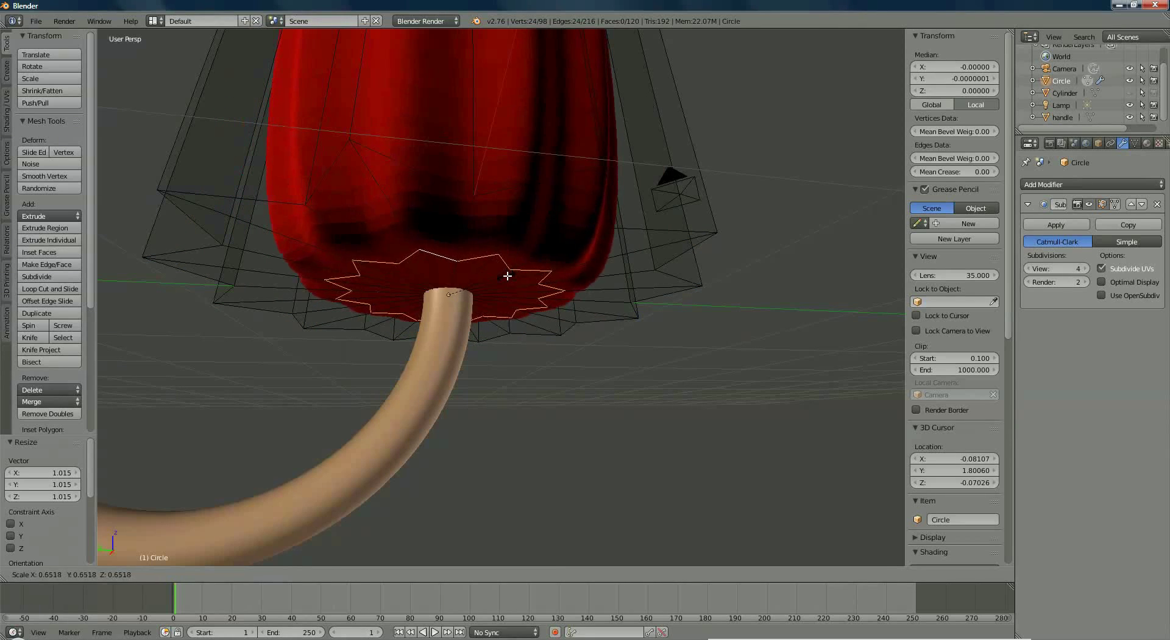
click(510, 273)
Switch to Object Mode, apply the canopy's Subdivision Surface modifier and shade the canopy smooth
scroll(602, 319, down, 5)
scroll(596, 321, down, 2)
middle_drag(594, 315, 595, 331)
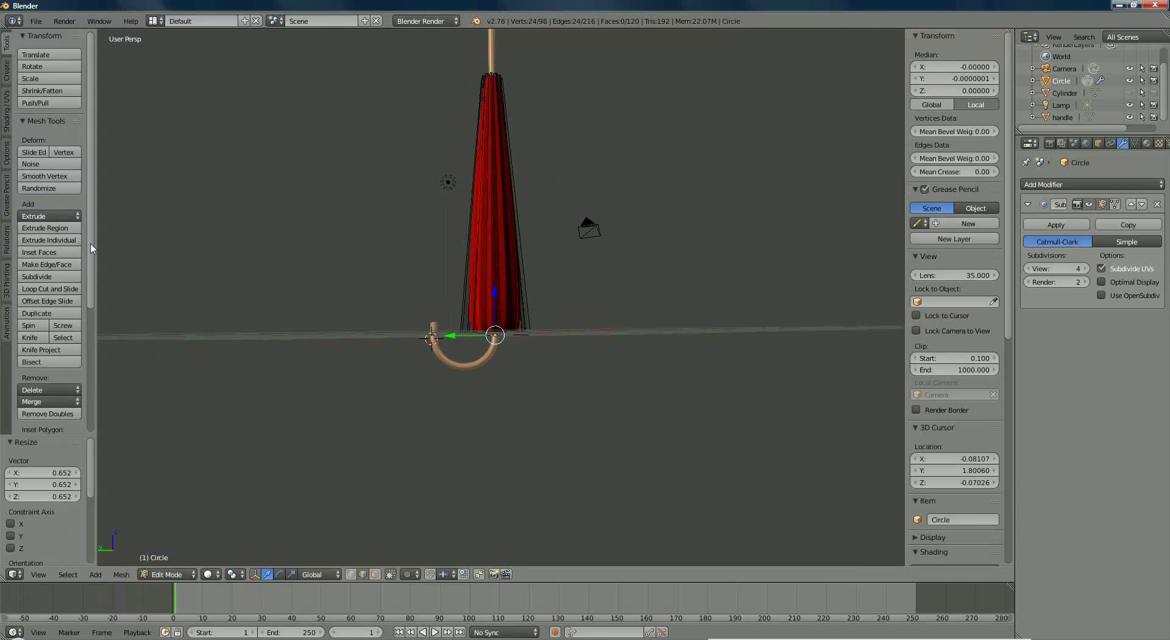
click(1069, 225)
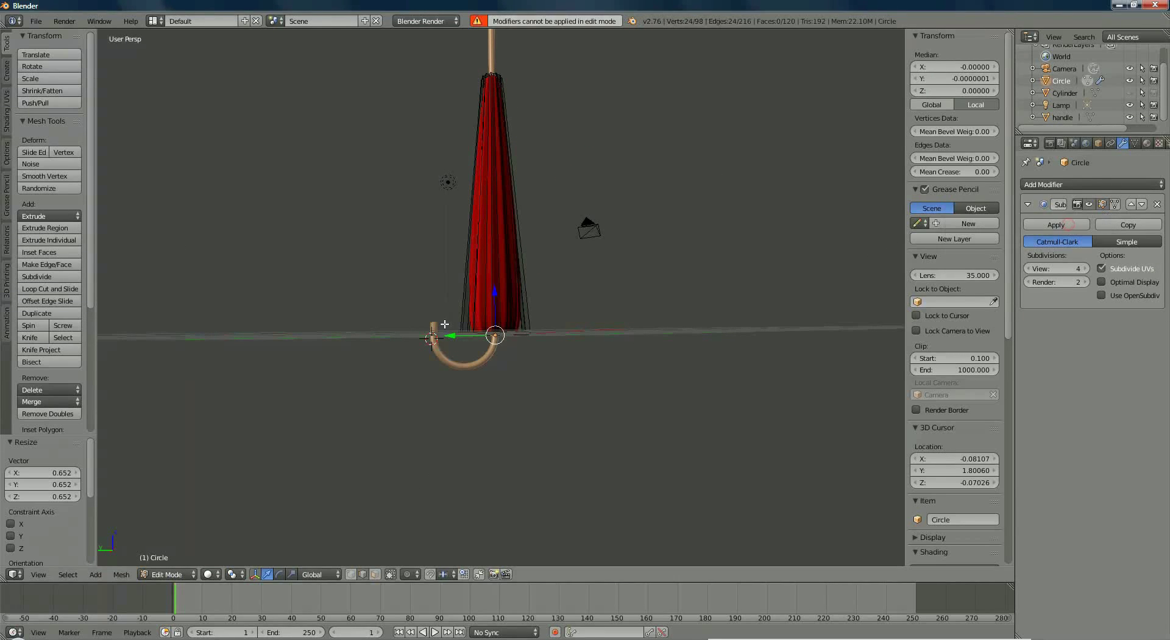
click(185, 574)
click(185, 561)
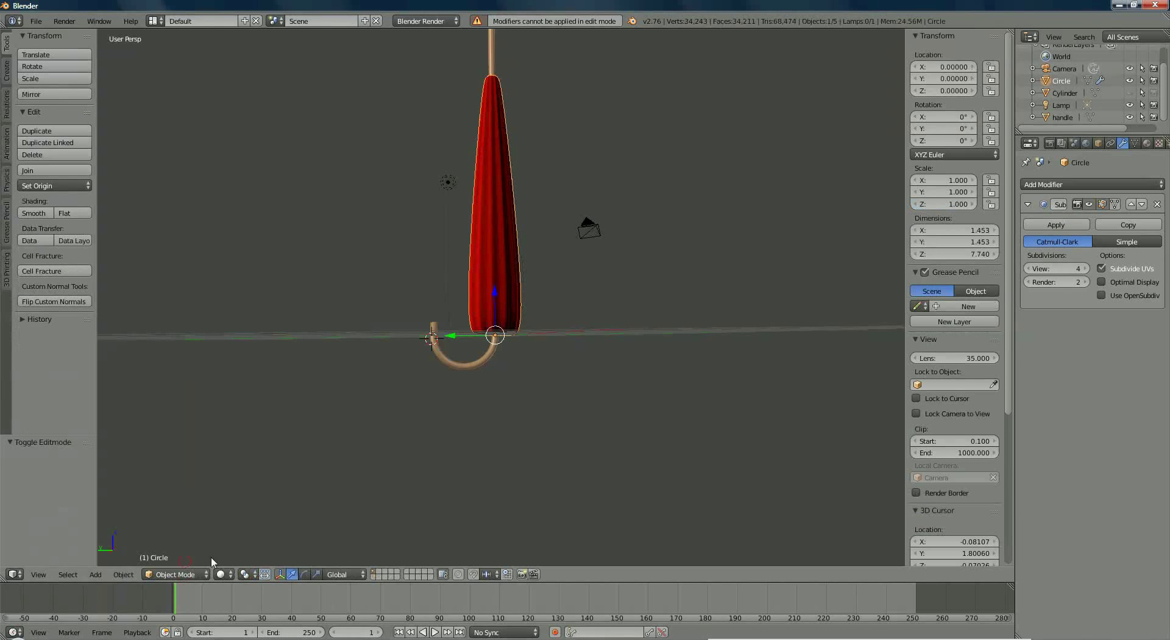
click(1075, 228)
click(33, 213)
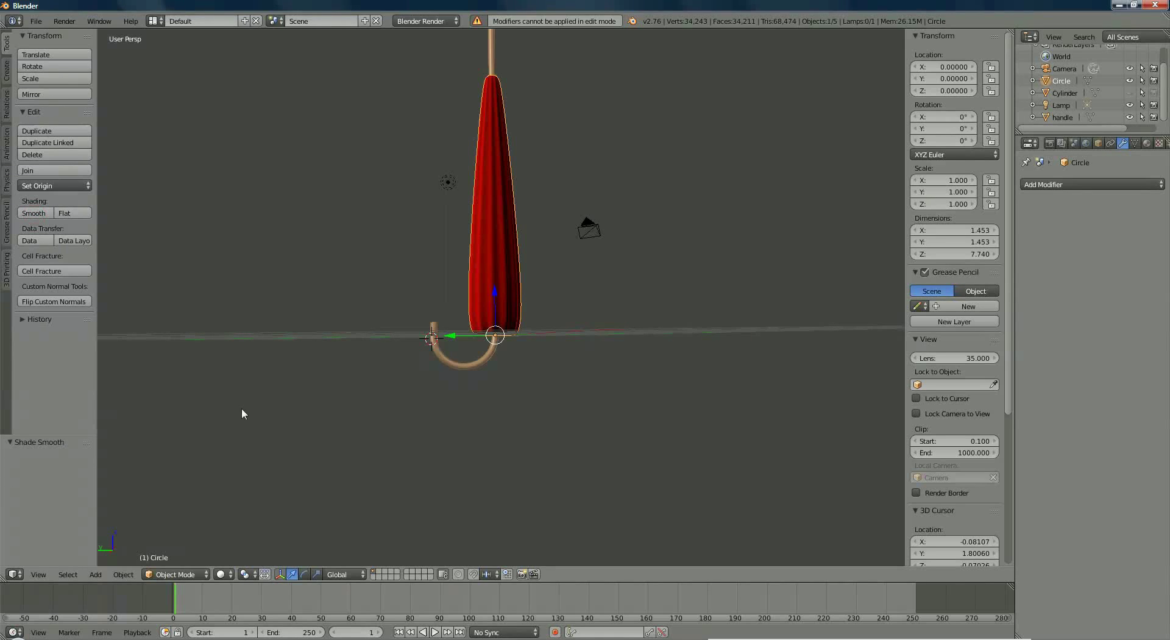
Move the handle object about 1.910 down along the Z axis, below the canopy
scroll(278, 411, down, 2)
right_click(470, 336)
key(g)
key(z)
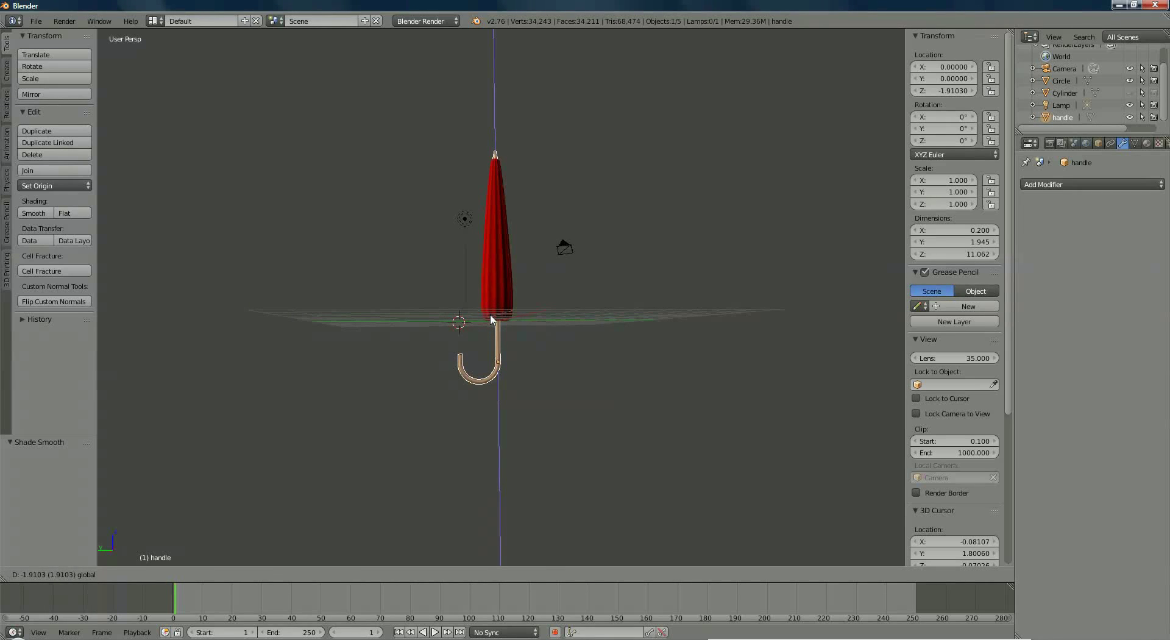
click(491, 316)
middle_drag(340, 312, 342, 315)
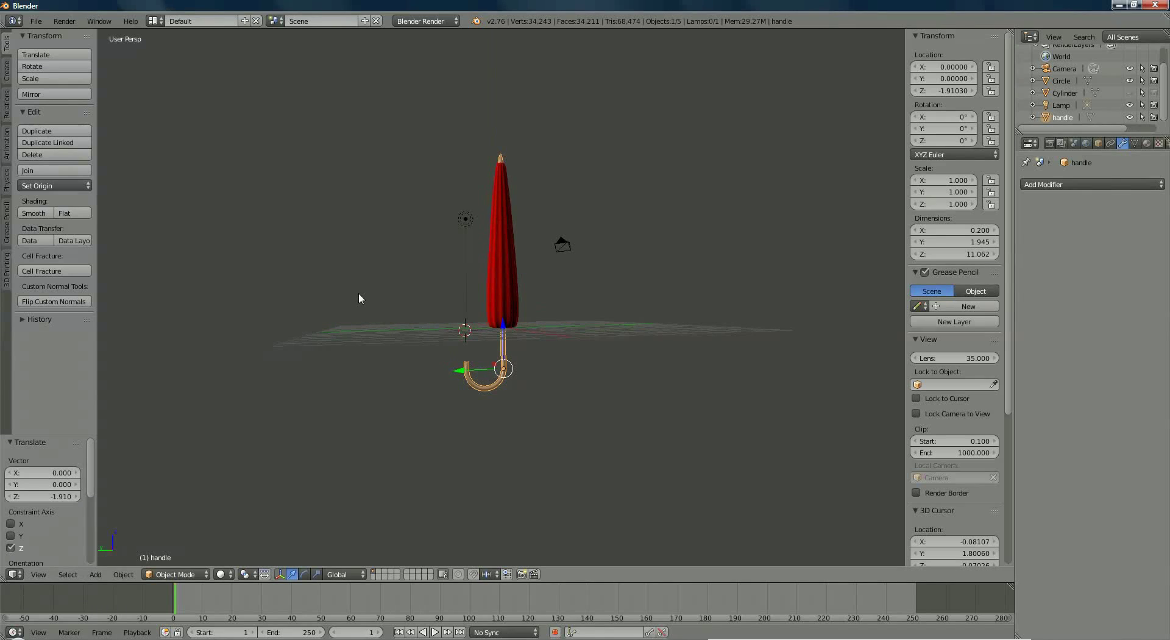
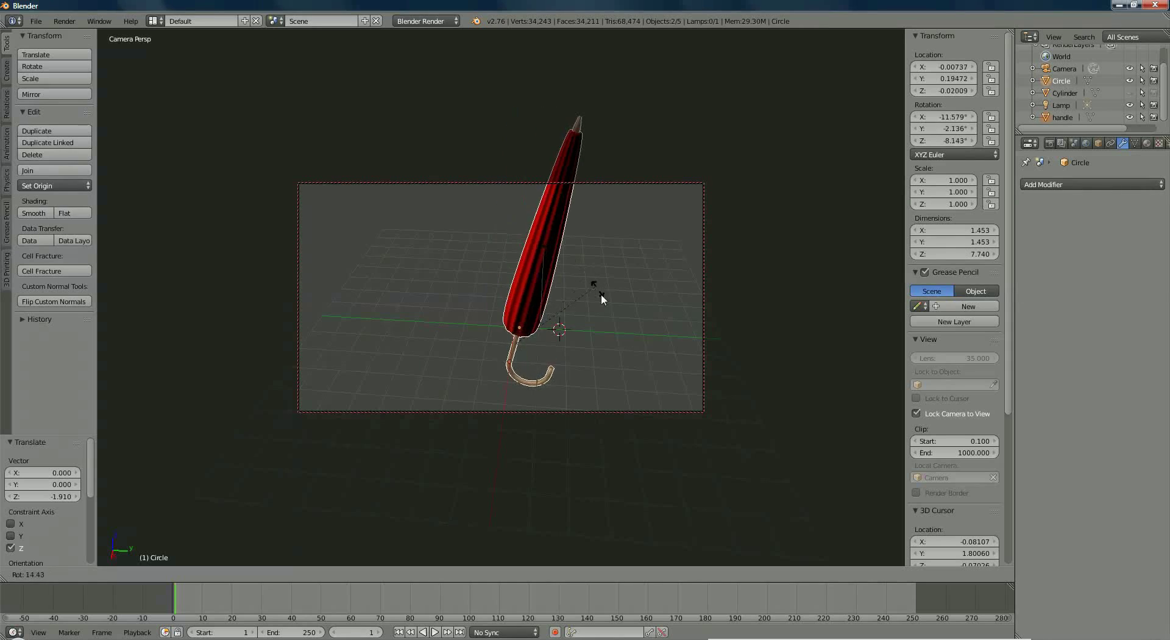
Rotate the canopy and handle together until the umbrella lies sideways, and move them about -4.347 along the Y axis
click(602, 406)
drag(559, 346, 454, 312)
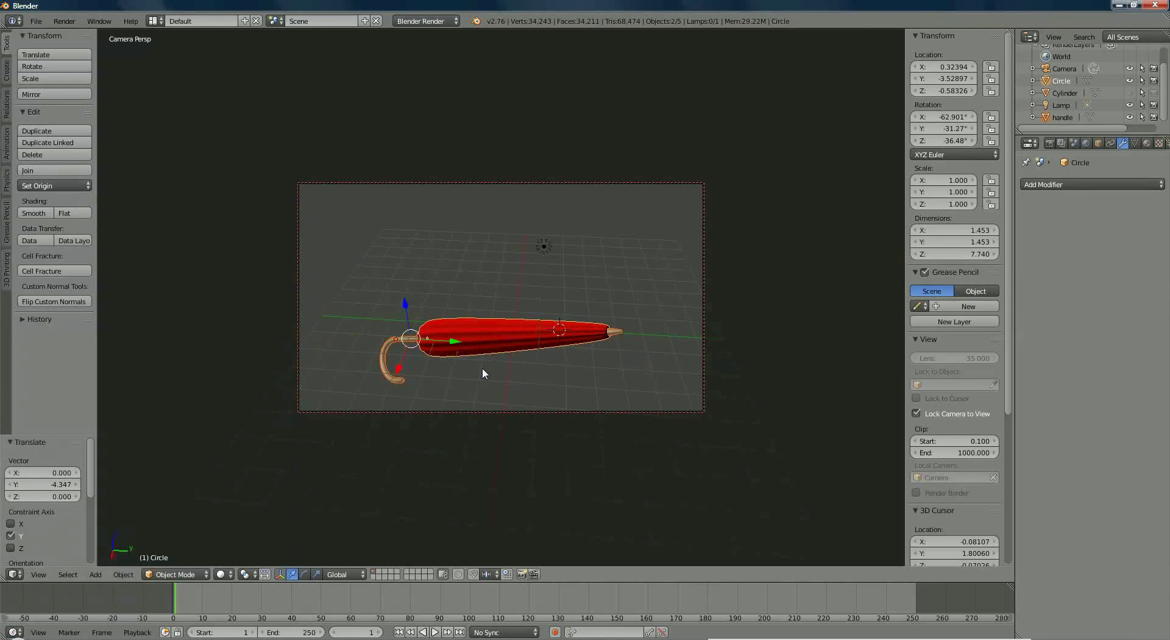
Orbit the locked camera to show the umbrella diagonally in frame, and move the umbrella about 3.107 along the Y axis
middle_drag(482, 373, 555, 324)
drag(378, 345, 458, 312)
scroll(511, 320, up, 3)
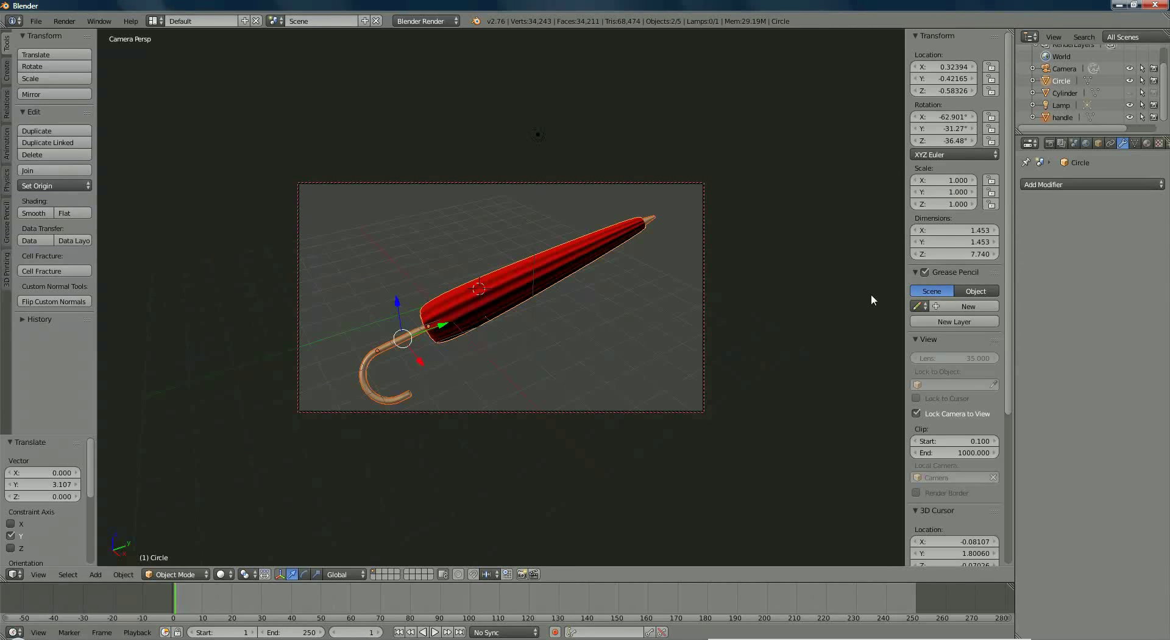
Turn off Lock Camera to View and leave the camera view for a perspective view of the scene
click(917, 415)
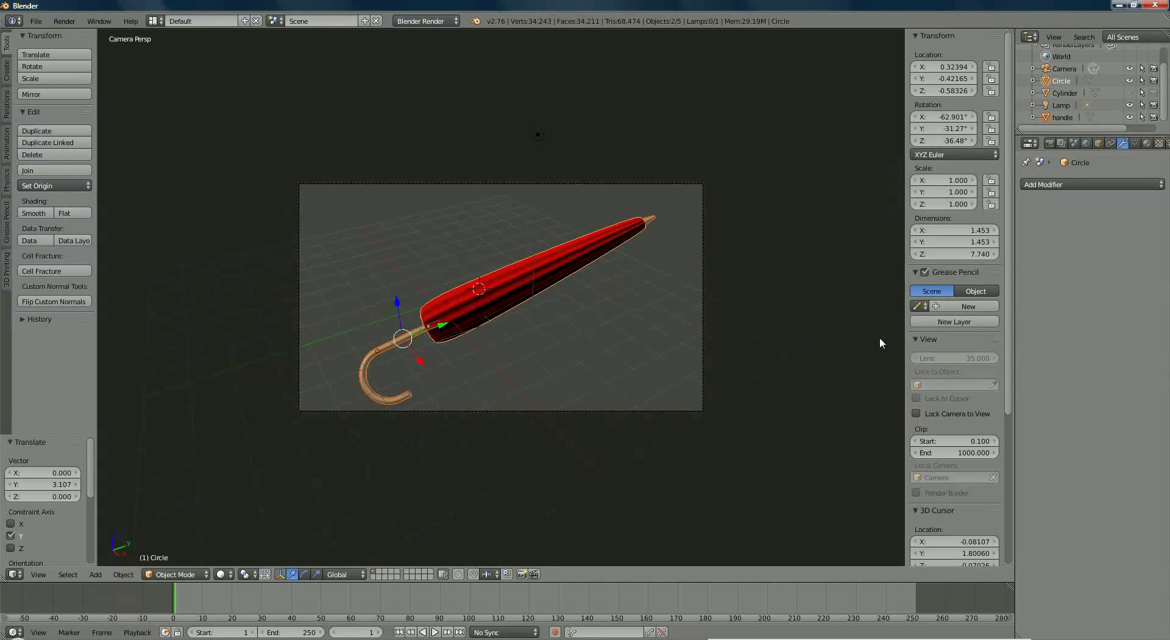
key(KP_0)
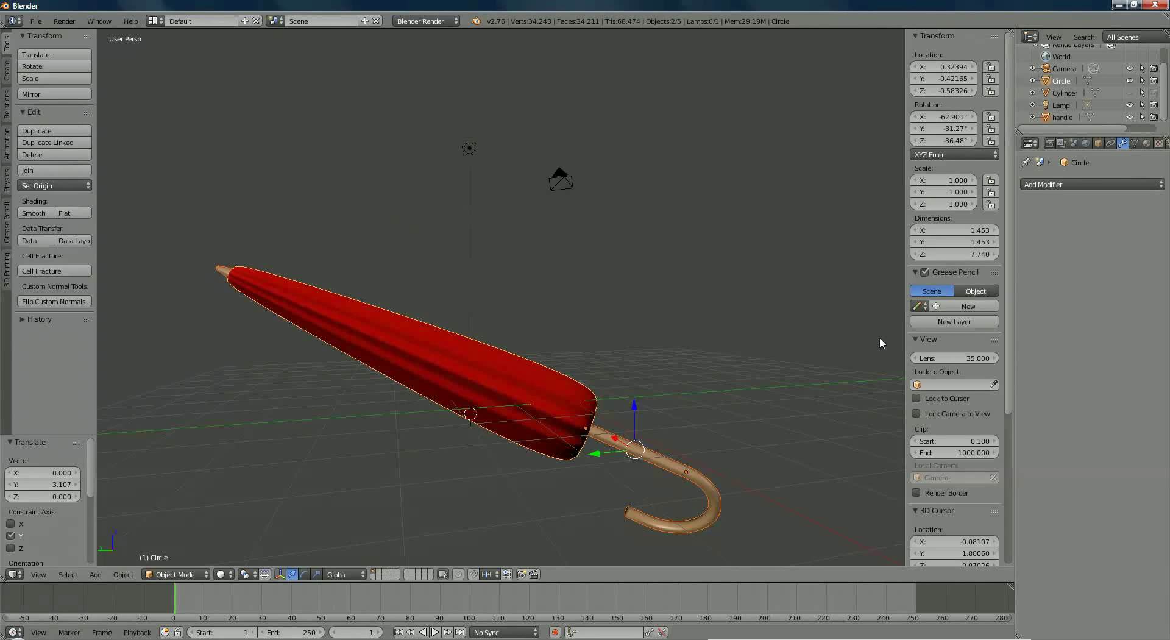
scroll(535, 217, down, 1)
middle_drag(537, 198, 496, 207)
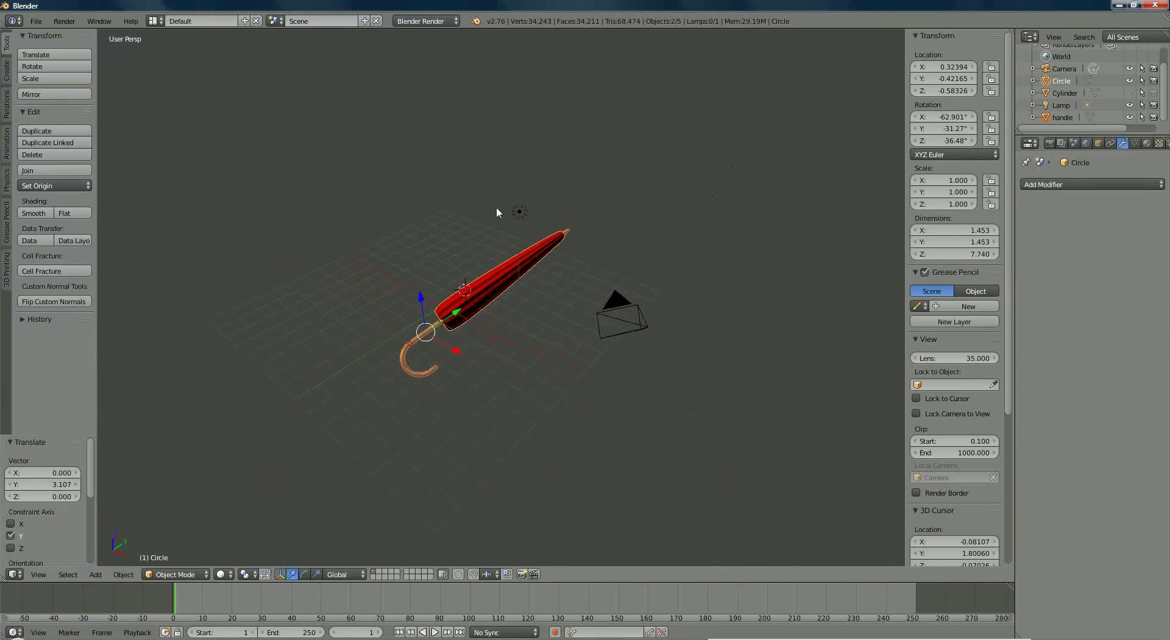
Move the lamp about -5.205 along the Y axis and set its energy to 3
right_click(521, 210)
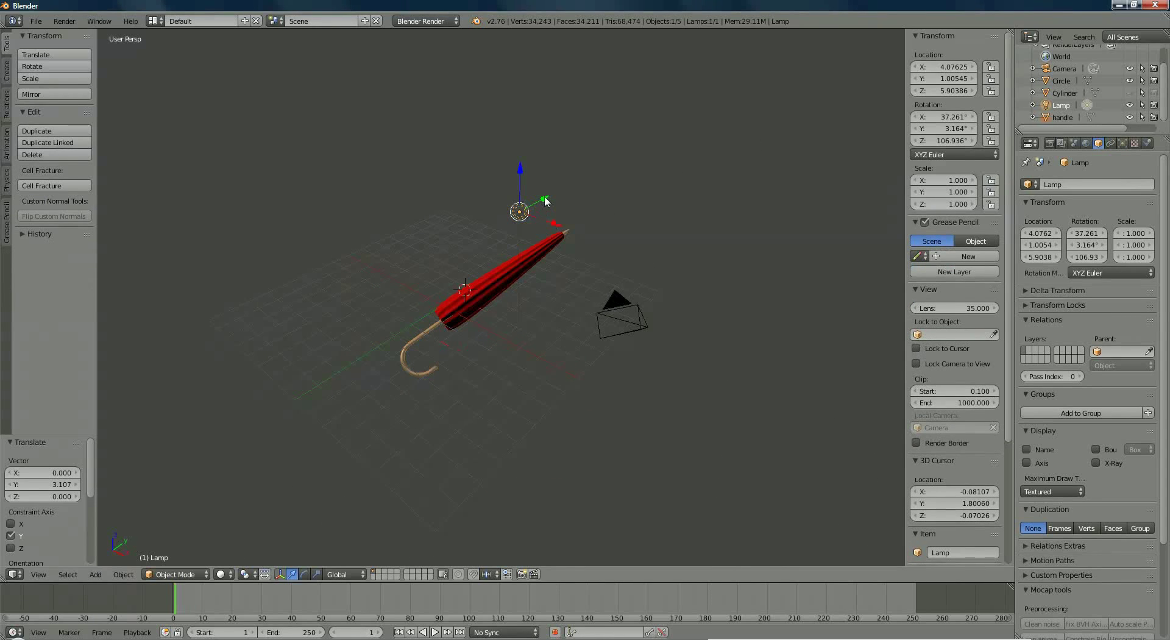
key(g)
key(y)
click(445, 256)
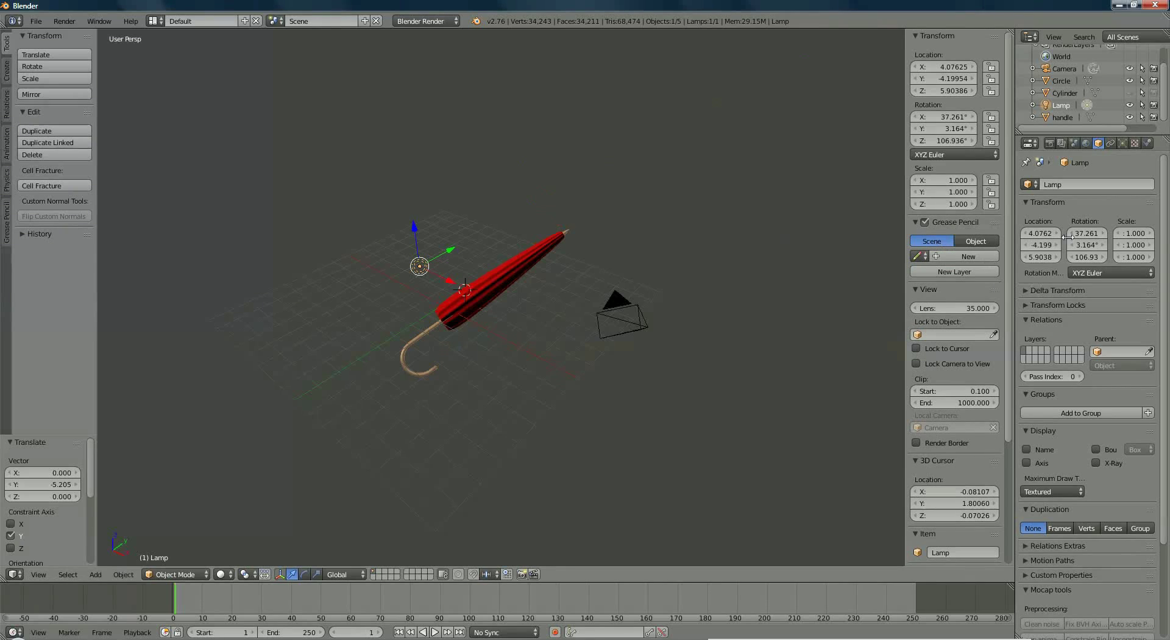
click(1124, 147)
click(1063, 348)
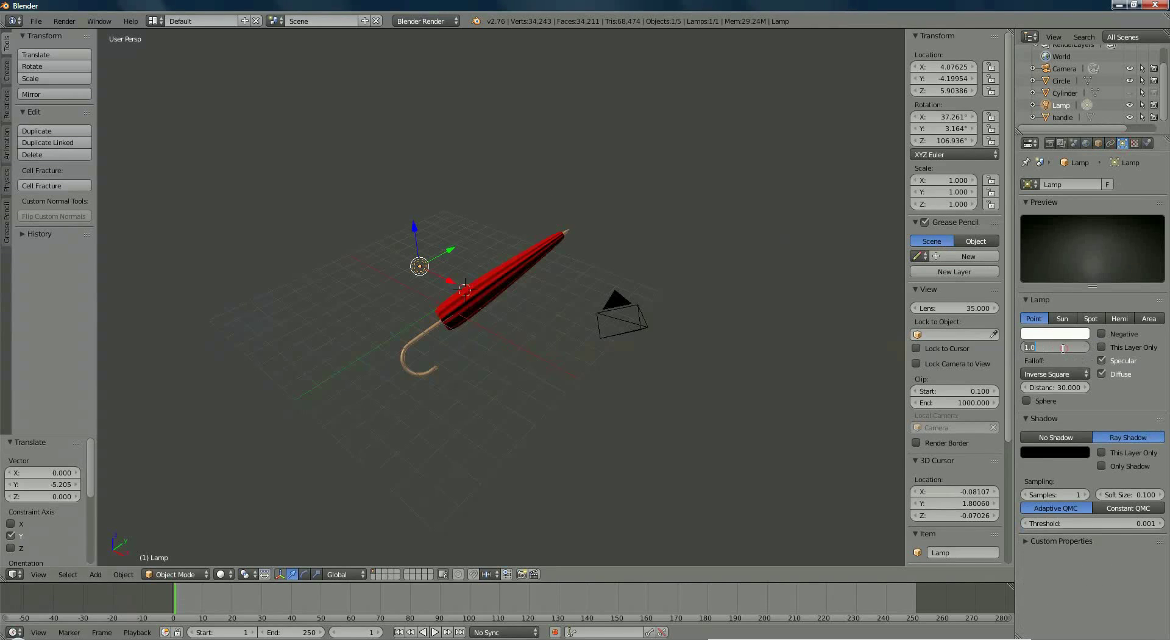
text(3)
key(Return)
Lower the lamp about 1.480 along the Z axis and duplicate it with an offset of about X 2.630, Y 6.767, Z -0.207
middle_drag(502, 212, 455, 226)
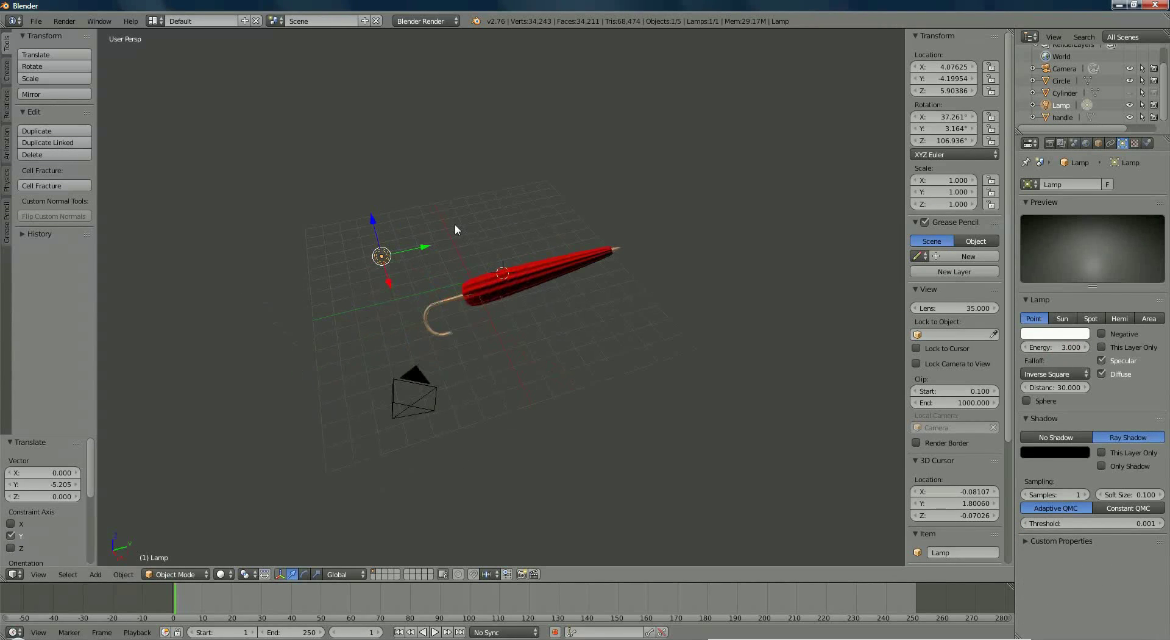
key(g)
key(z)
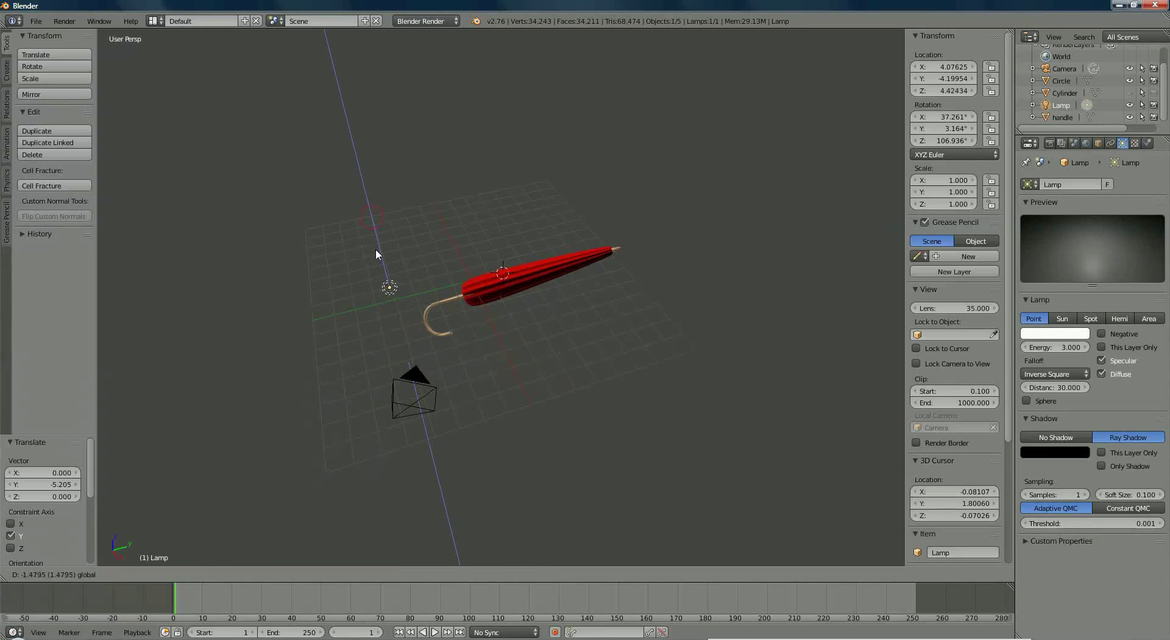
click(376, 249)
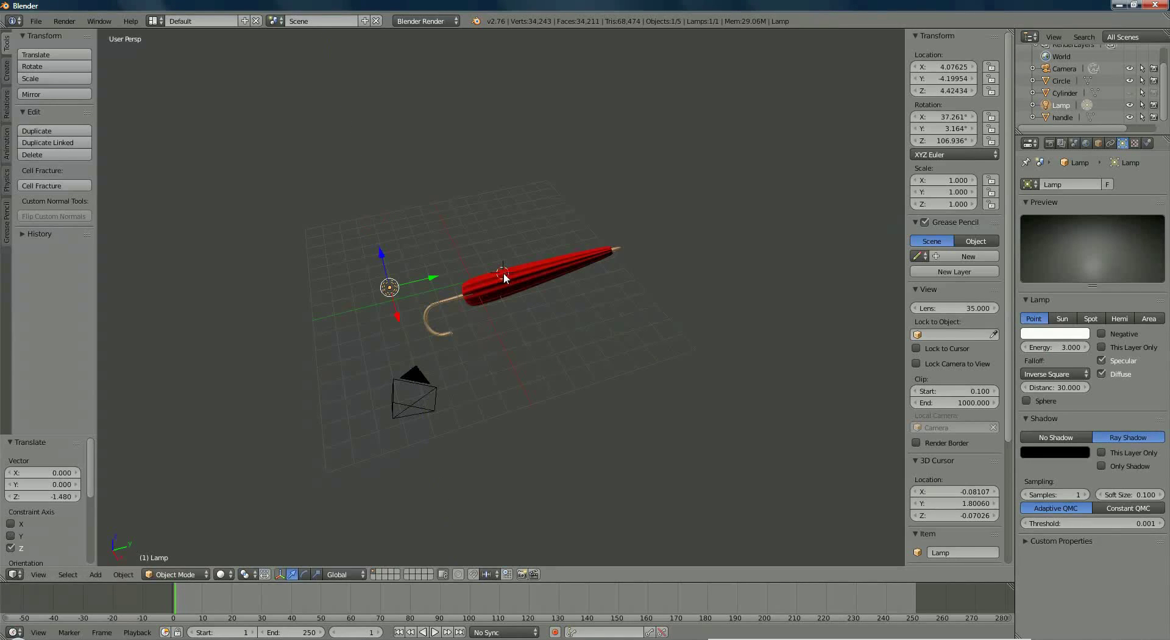
key(shift+d)
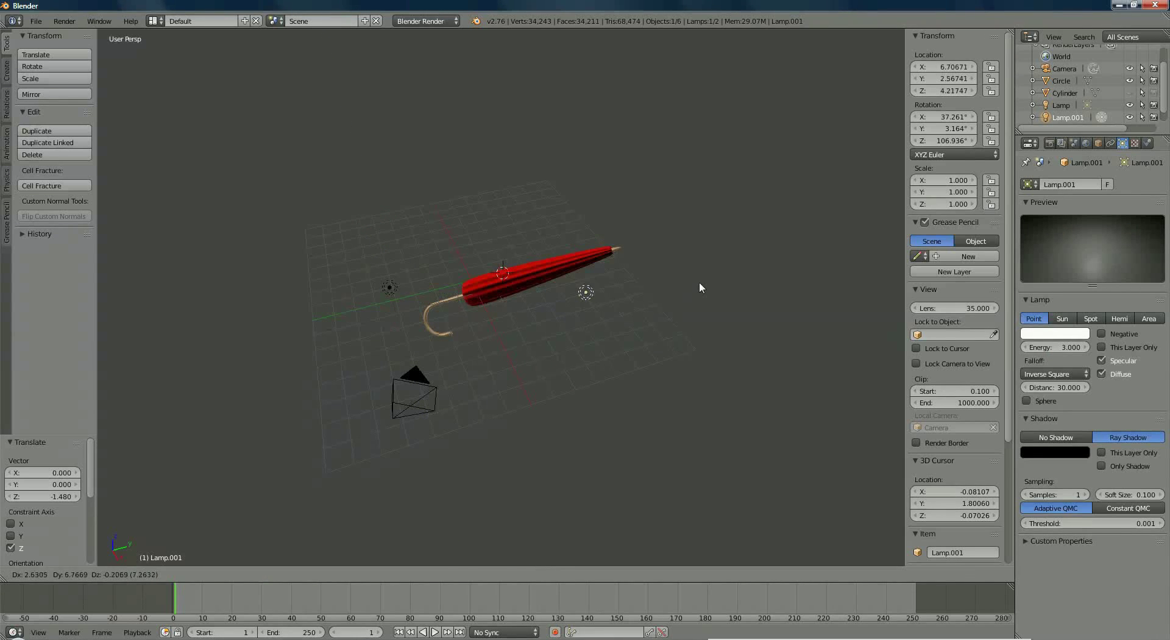
click(700, 282)
Render a still image of the umbrella scene from the camera with both lamps
middle_drag(565, 283, 587, 249)
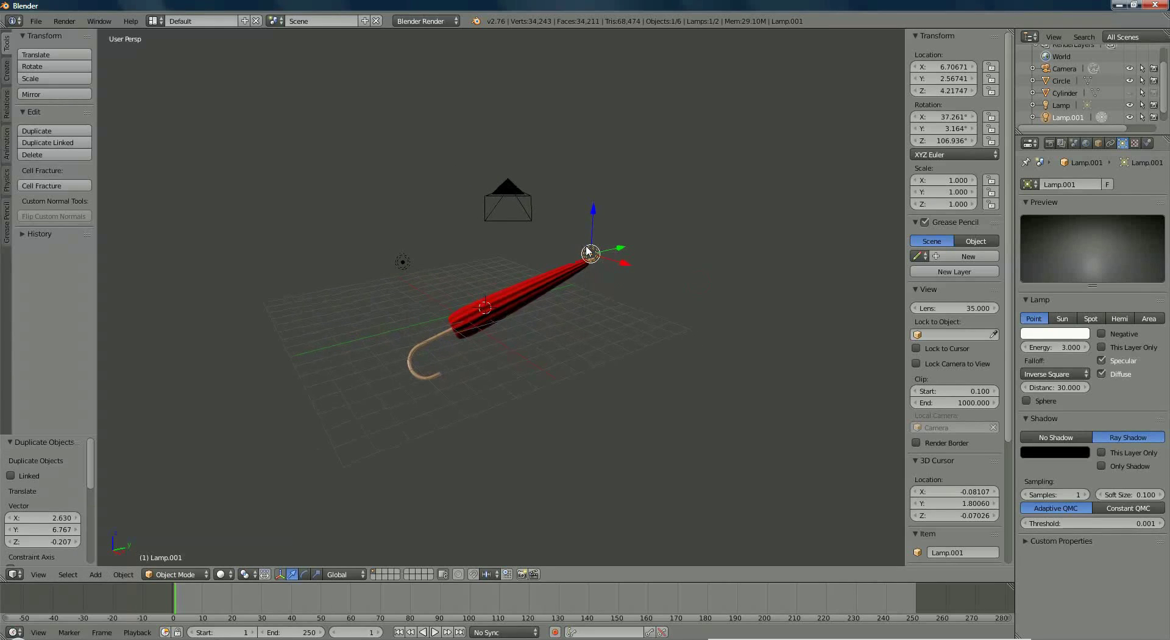
click(1050, 144)
click(1047, 199)
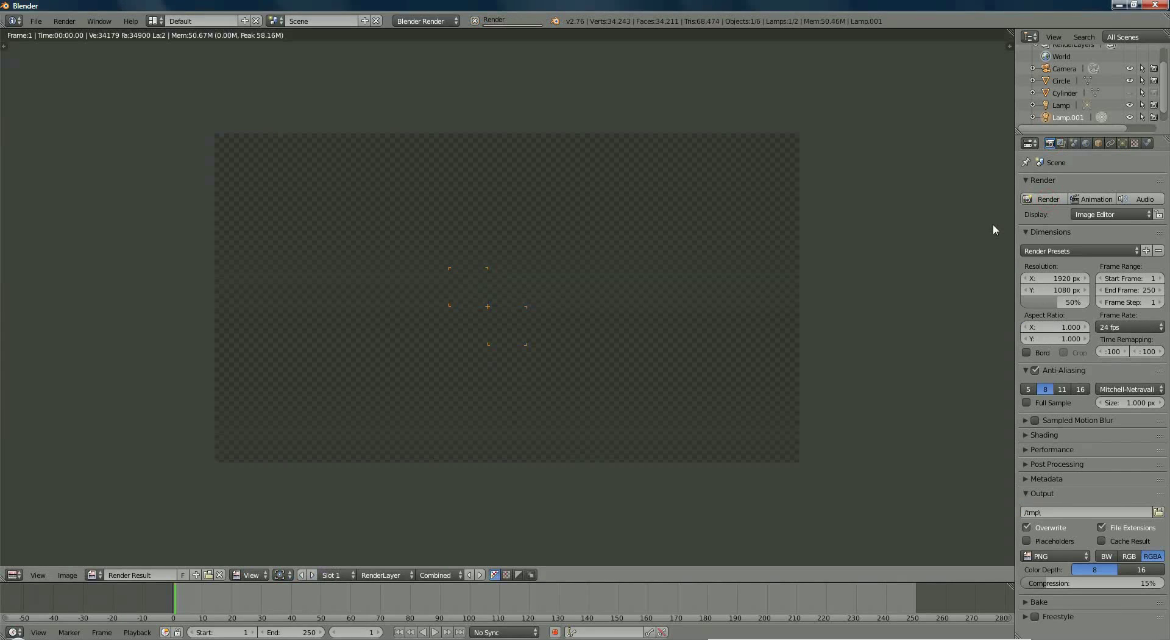